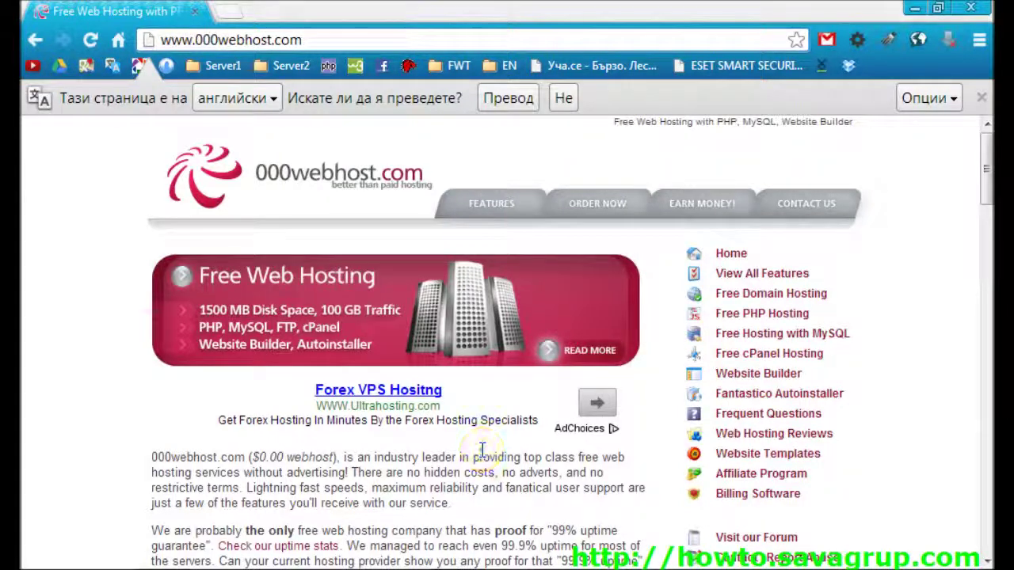
Scroll through the 'Compare our plans' table: Free Hosting $0.00 versus Premium $4.84/month
{"action": "scroll", "coordinate": [483, 450], "scroll_direction": "down", "scroll_amount": 1}
{"action": "scroll", "coordinate": [483, 450], "scroll_direction": "down", "scroll_amount": 3}
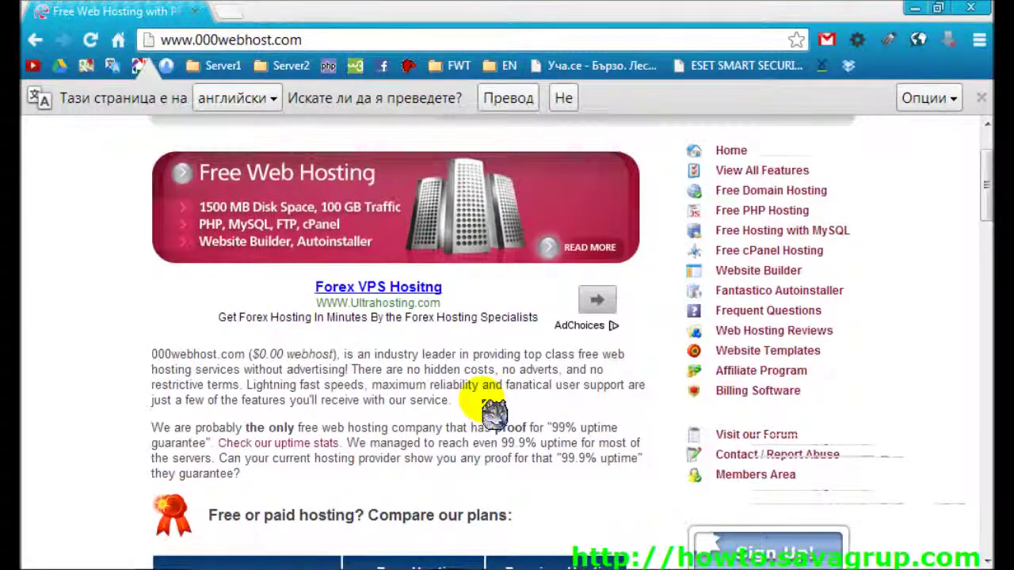
{"action": "scroll", "coordinate": [493, 412], "scroll_direction": "down", "scroll_amount": 3}
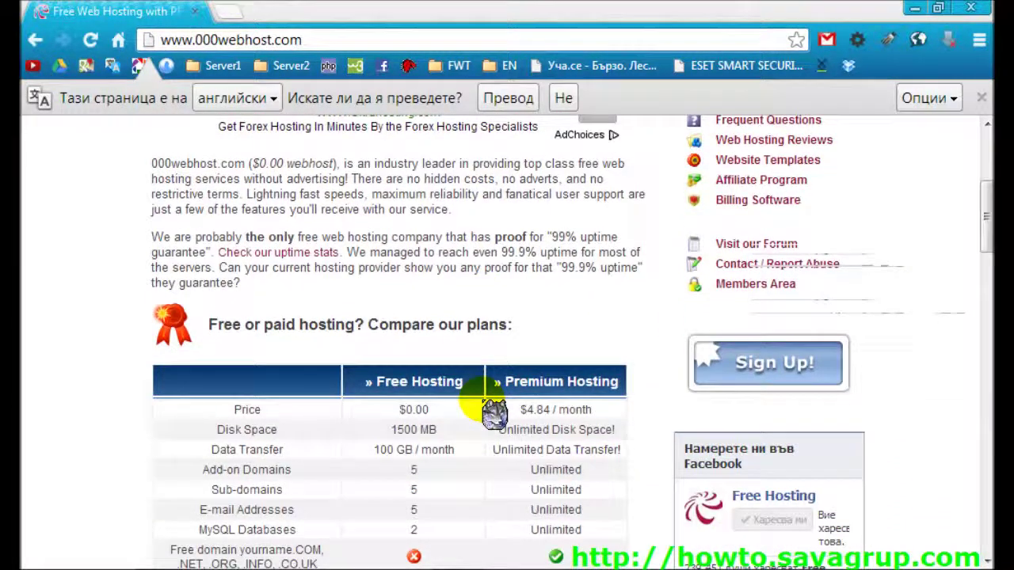
{"action": "scroll", "coordinate": [495, 412], "scroll_direction": "down", "scroll_amount": 2}
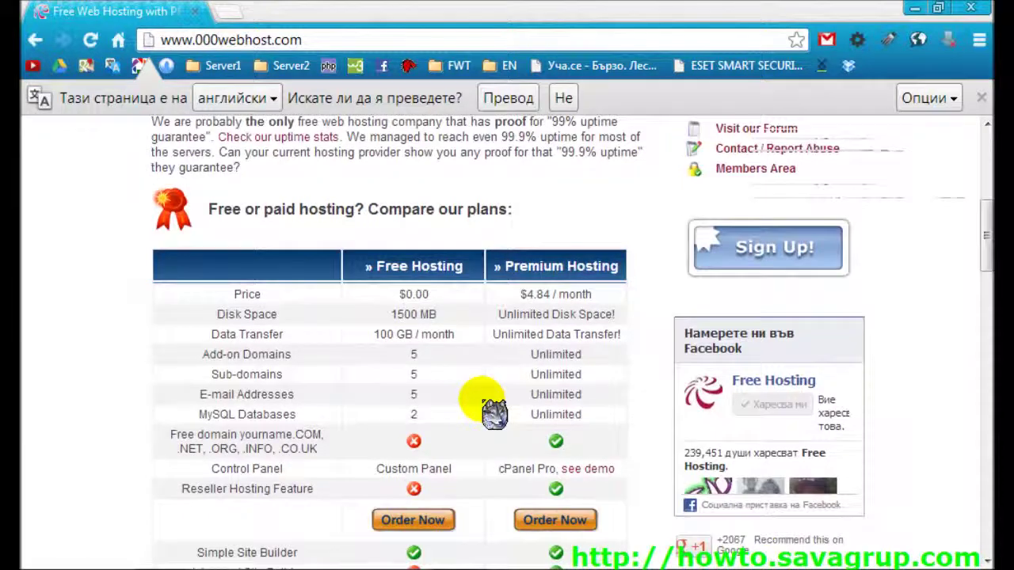
{"action": "scroll", "coordinate": [493, 412], "scroll_direction": "down", "scroll_amount": 1}
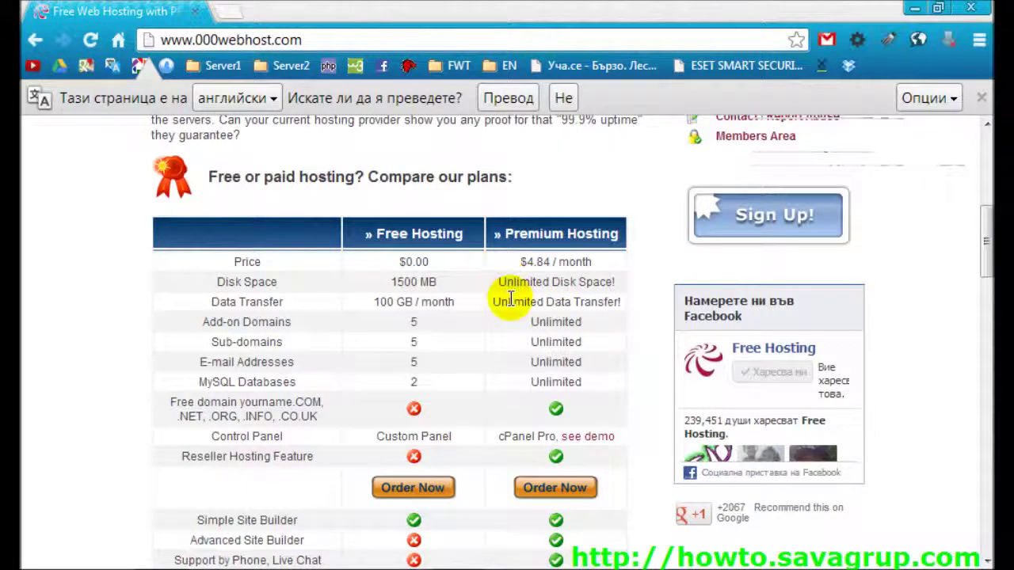
{"action": "scroll", "coordinate": [494, 340], "scroll_direction": "down", "scroll_amount": 1}
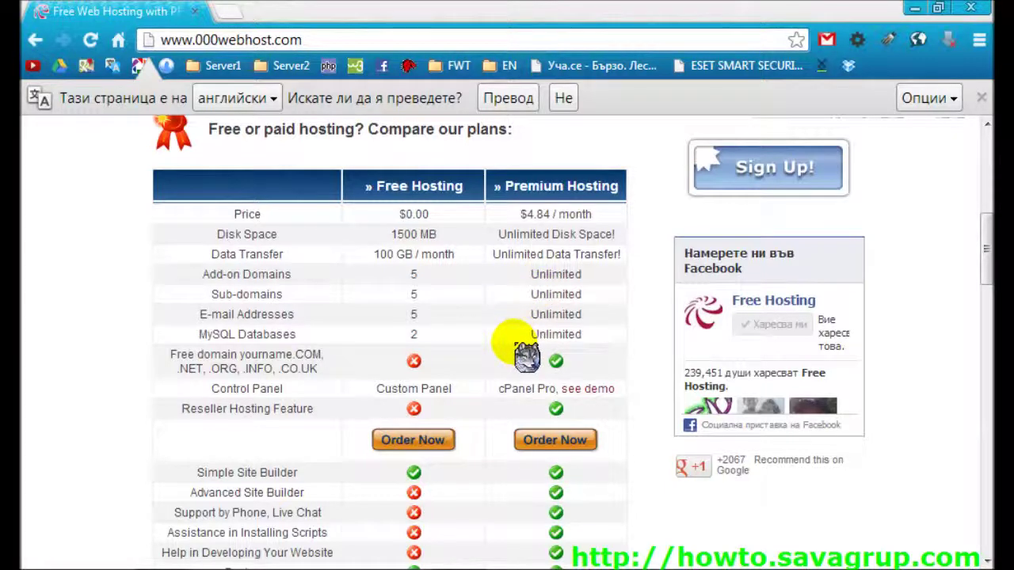
{"action": "scroll", "coordinate": [519, 353], "scroll_direction": "down", "scroll_amount": 6}
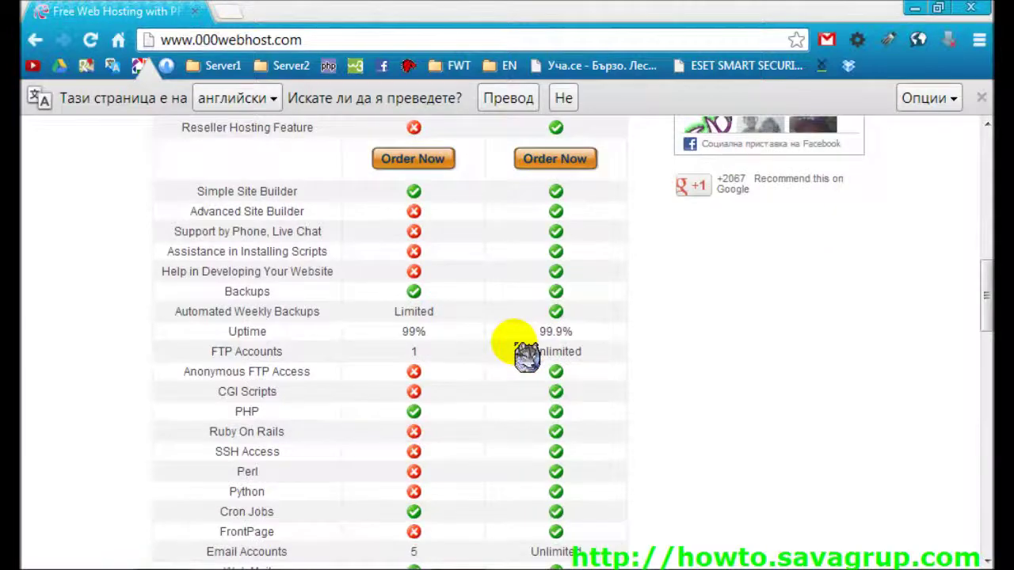
{"action": "scroll", "coordinate": [527, 356], "scroll_direction": "down", "scroll_amount": 7}
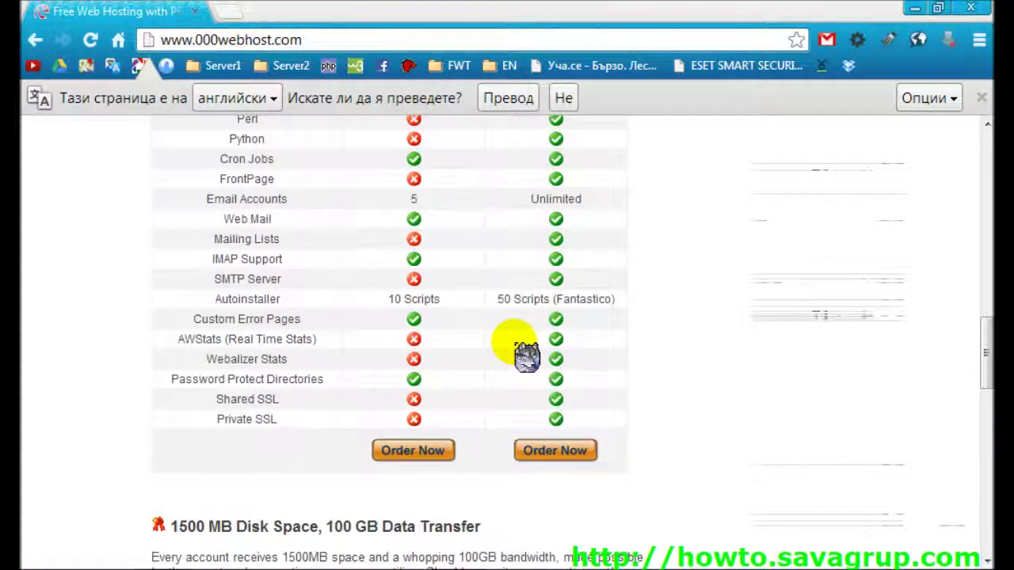
{"action": "scroll", "coordinate": [527, 356], "scroll_direction": "up", "scroll_amount": 14}
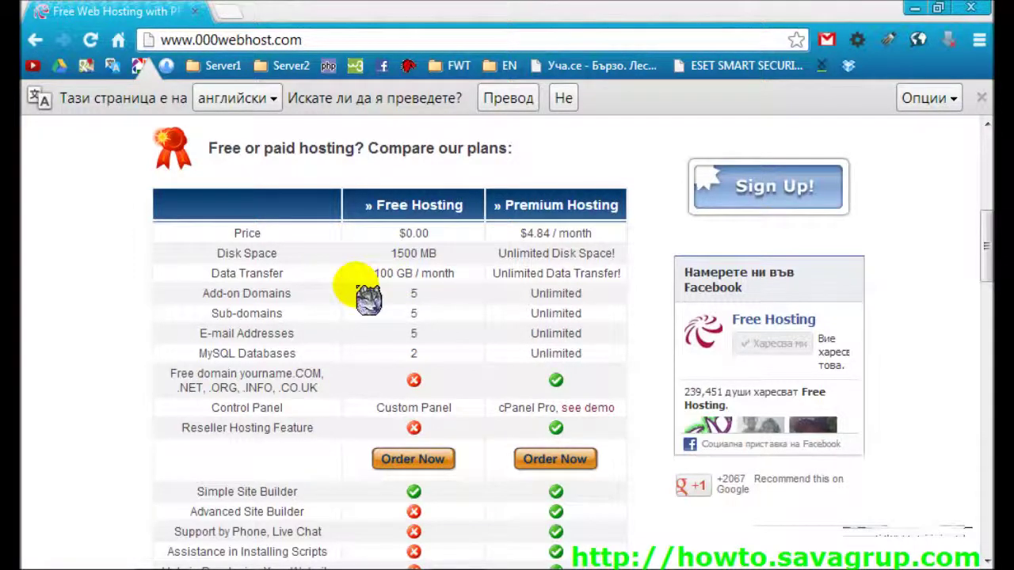
{"action": "scroll", "coordinate": [369, 298], "scroll_direction": "down", "scroll_amount": 2}
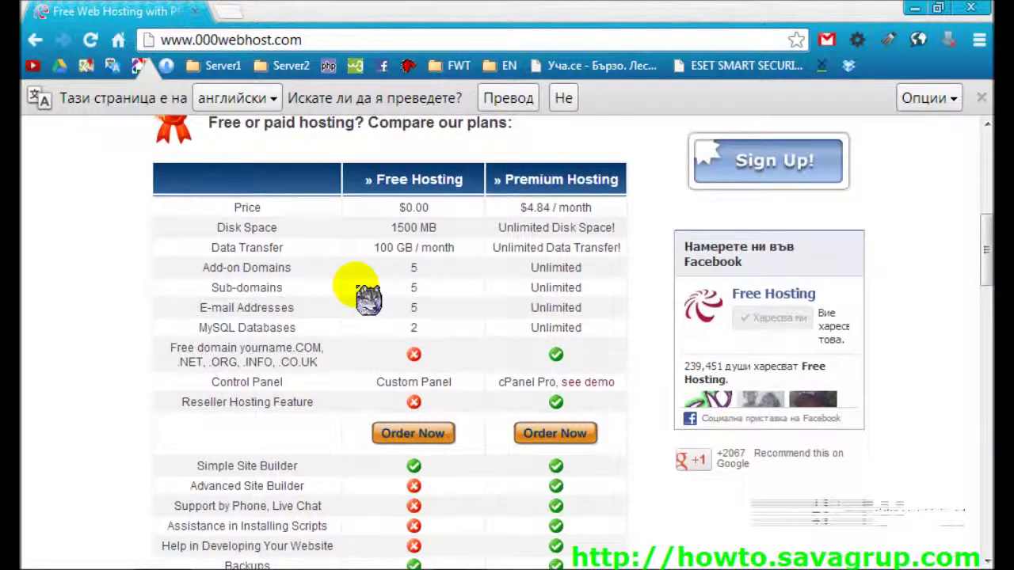
{"action": "scroll", "coordinate": [368, 299], "scroll_direction": "down", "scroll_amount": 3}
{"action": "scroll", "coordinate": [369, 299], "scroll_direction": "down", "scroll_amount": 4}
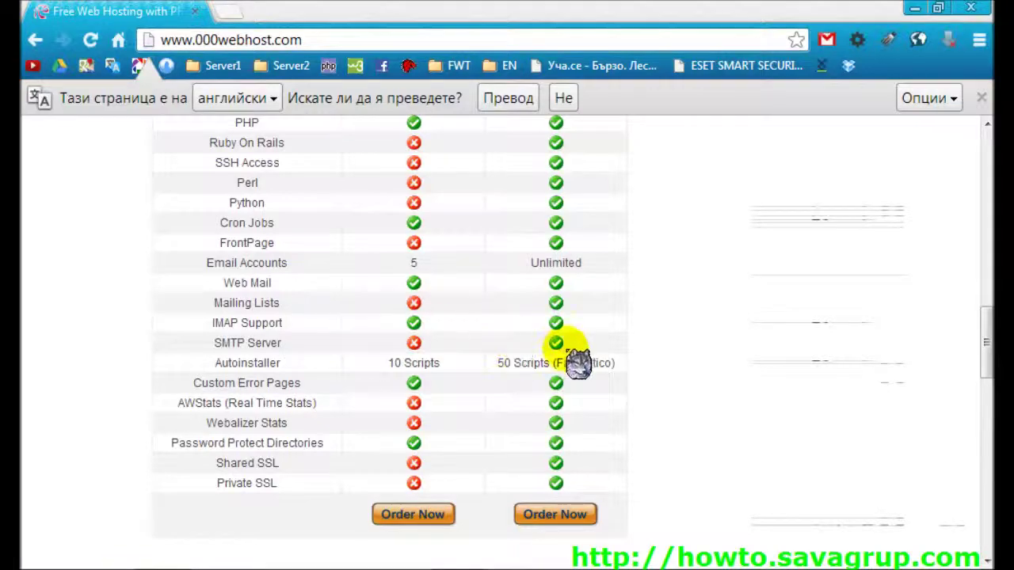
{"action": "scroll", "coordinate": [493, 400], "scroll_direction": "up", "scroll_amount": 8}
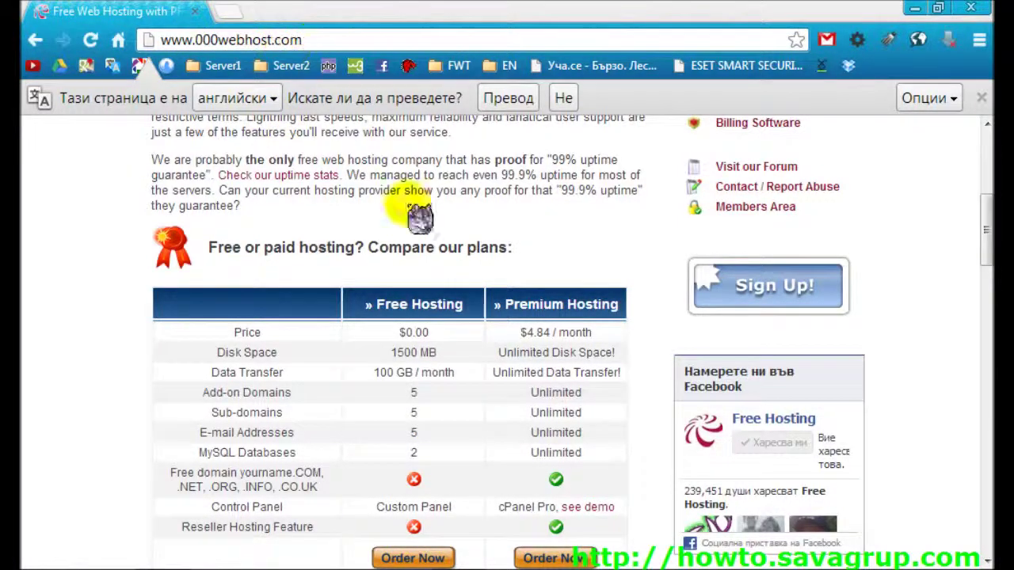
Open the free hosting Sign Up order form and scroll to its fields
{"action": "left_click", "coordinate": [757, 299]}
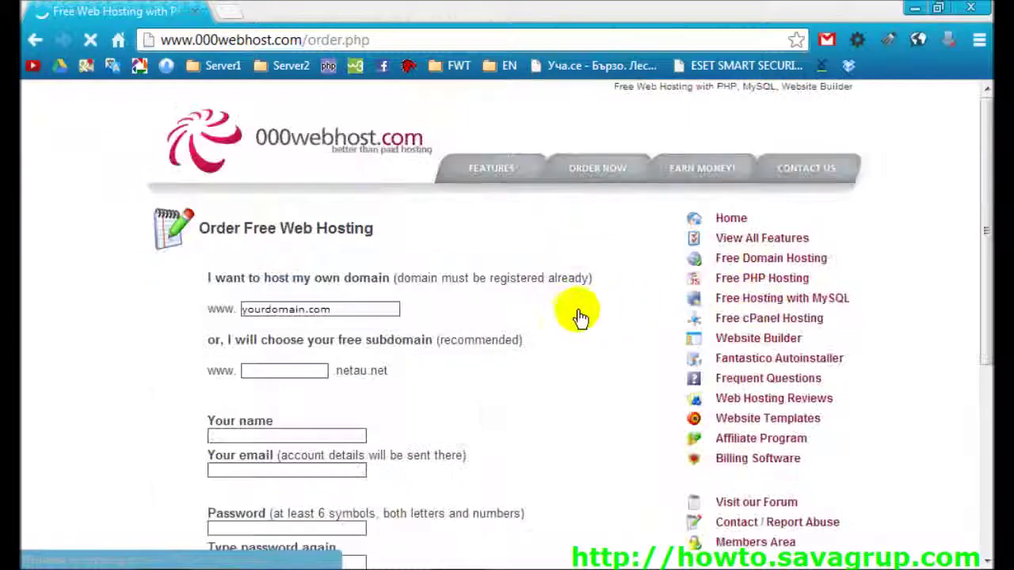
{"action": "scroll", "coordinate": [583, 328], "scroll_direction": "down", "scroll_amount": 1}
{"action": "scroll", "coordinate": [584, 328], "scroll_direction": "down", "scroll_amount": 1}
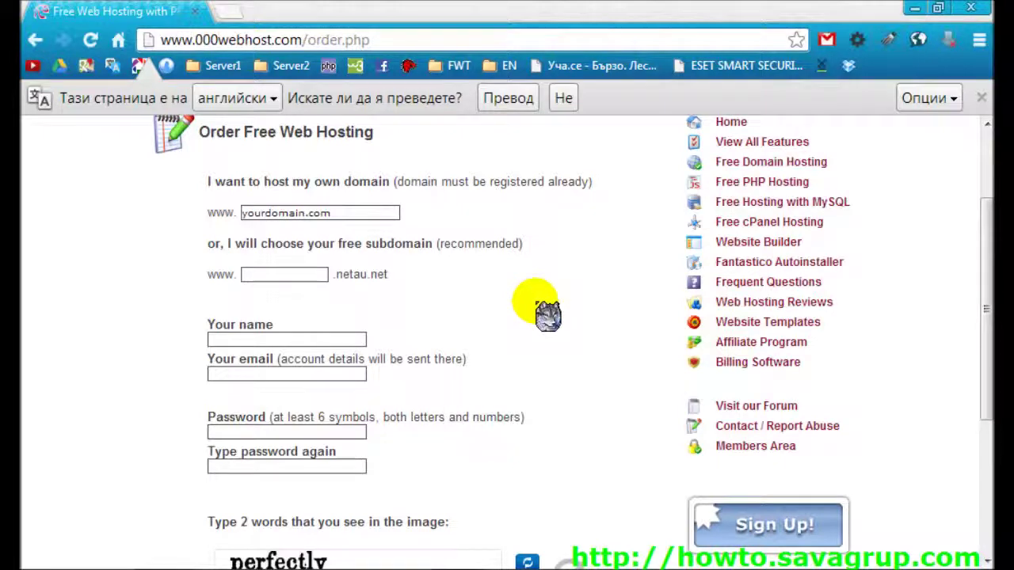
{"action": "scroll", "coordinate": [547, 315], "scroll_direction": "down", "scroll_amount": 1}
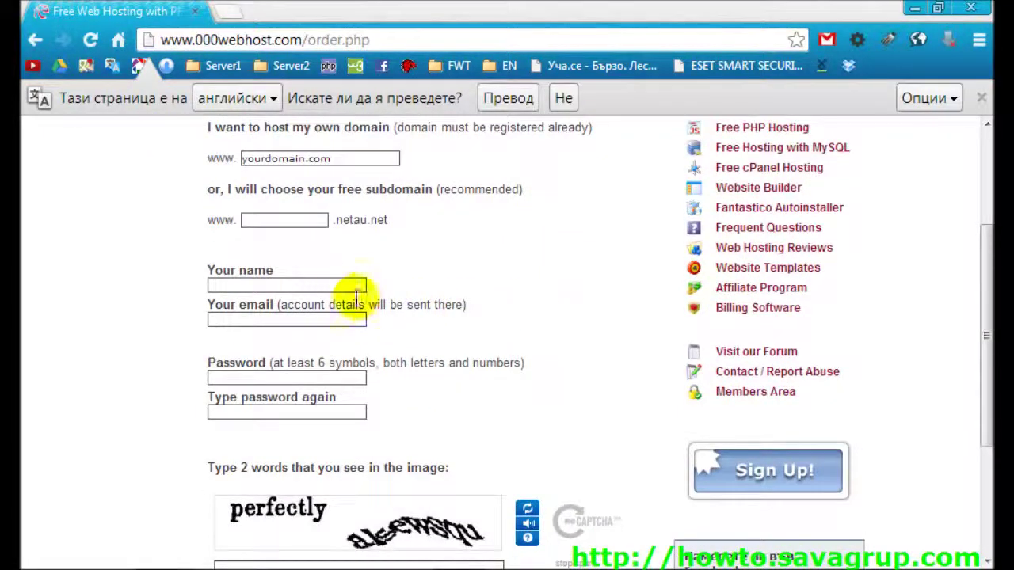
Enter the account holder's name, e-mail address and a six-character password
{"action": "left_click", "coordinate": [340, 288]}
{"action": "type", "text": "Sava"}
{"action": "key", "text": "Tab"}
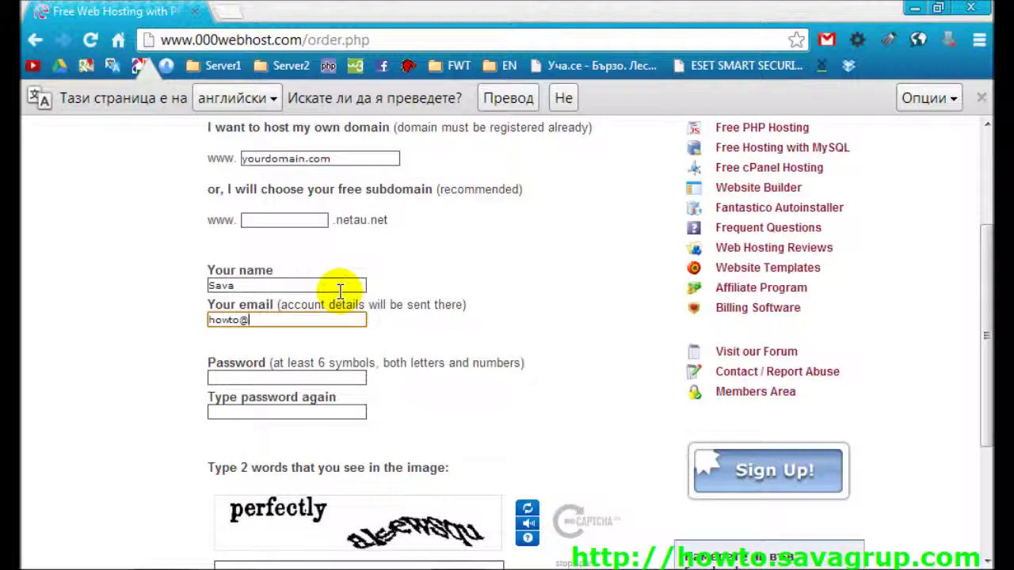
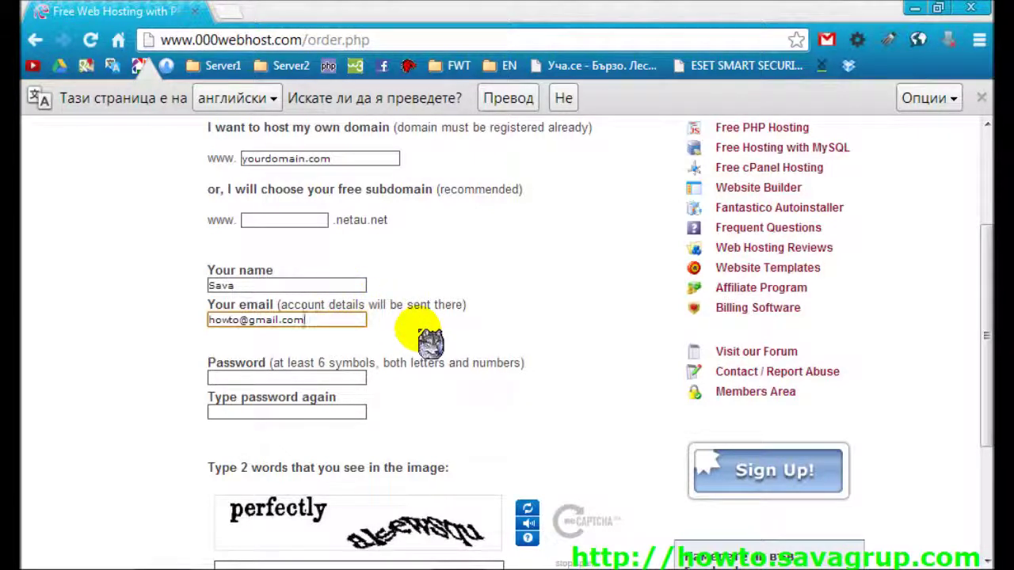
{"action": "left_click", "coordinate": [320, 384]}
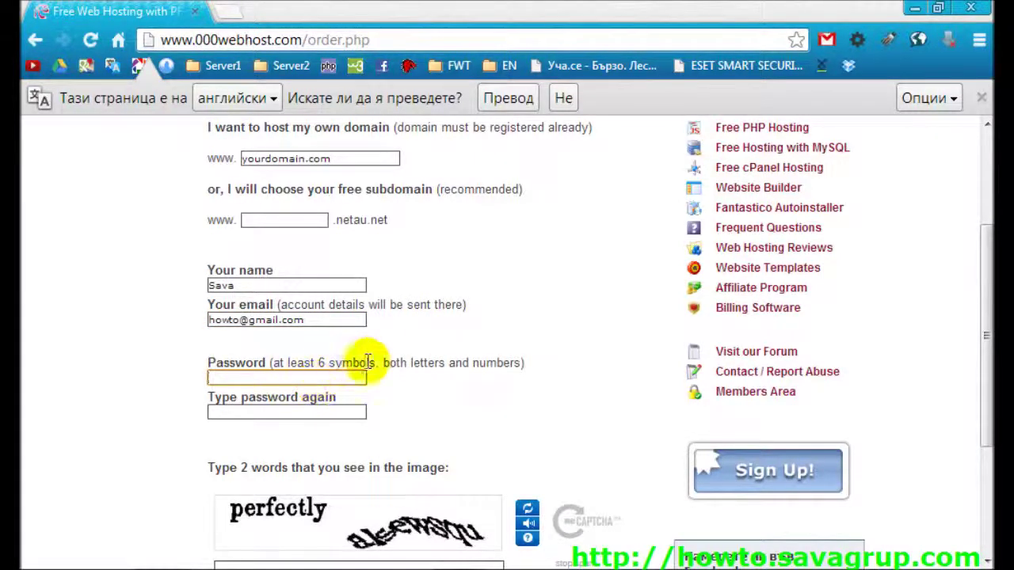
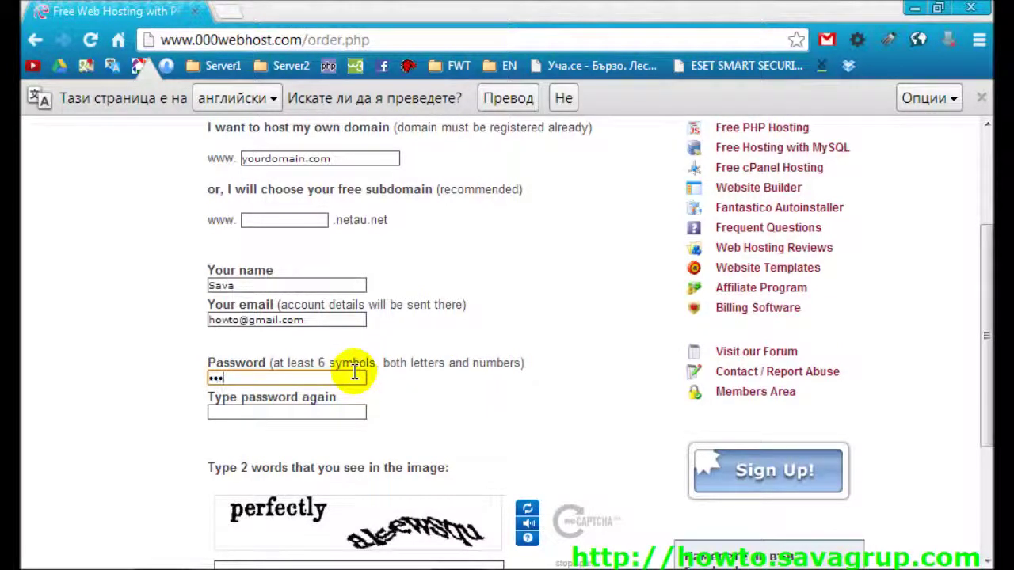
{"action": "key", "text": "Tab"}
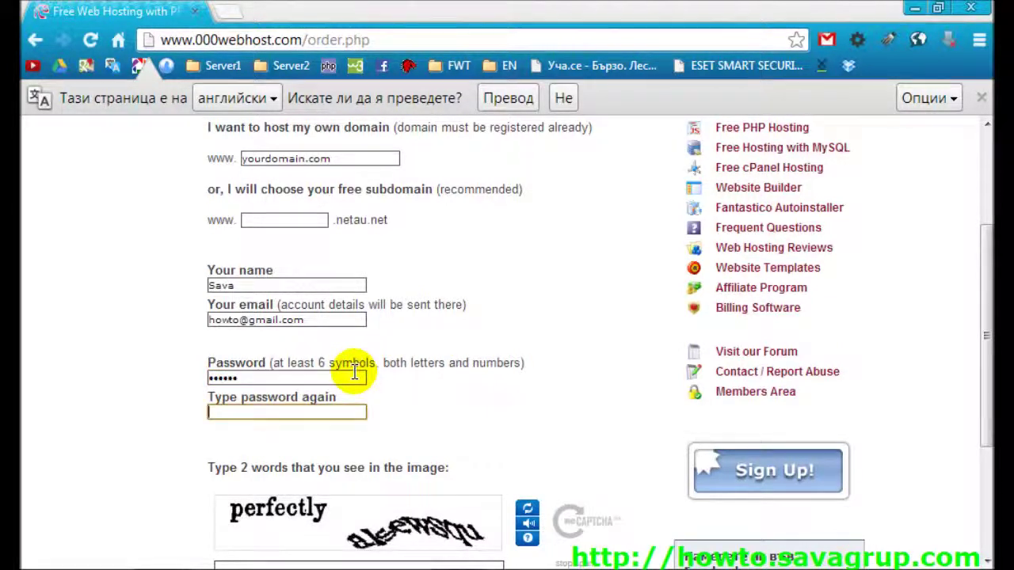
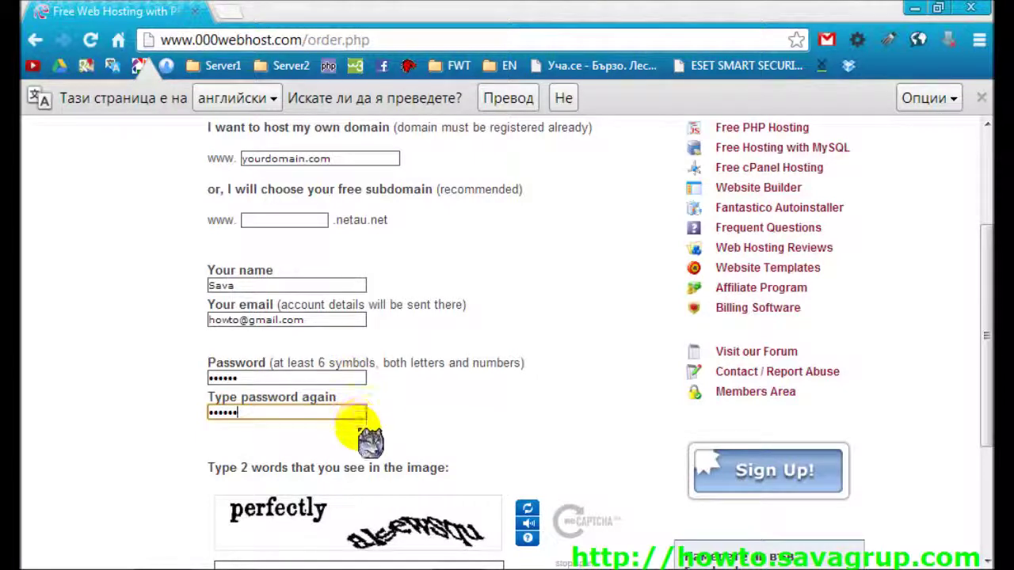
{"action": "scroll", "coordinate": [360, 468], "scroll_direction": "down", "scroll_amount": 2}
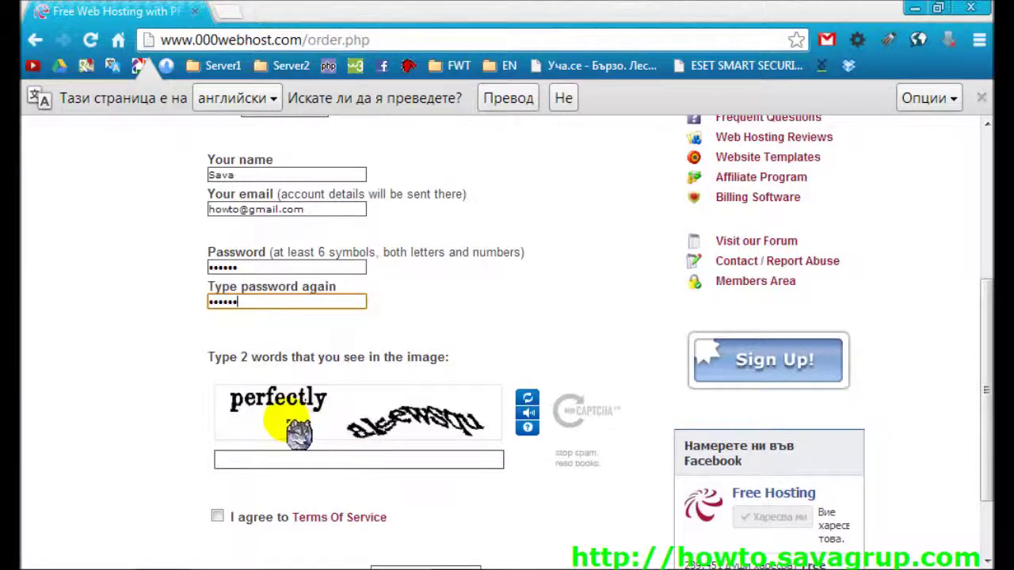
Refresh the reCAPTCHA twice and enter the two captcha words
{"action": "left_click", "coordinate": [528, 398]}
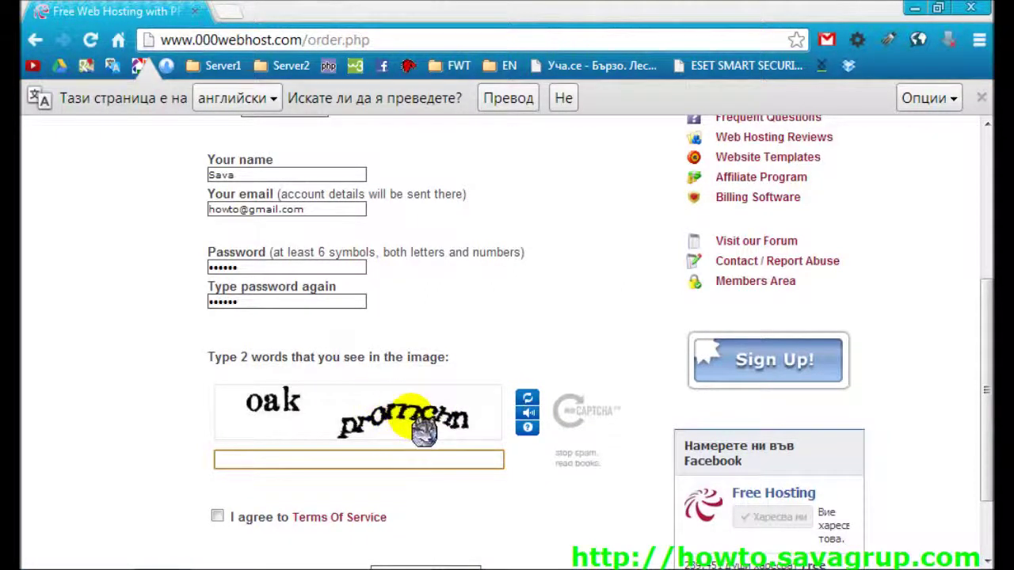
{"action": "left_click", "coordinate": [527, 400]}
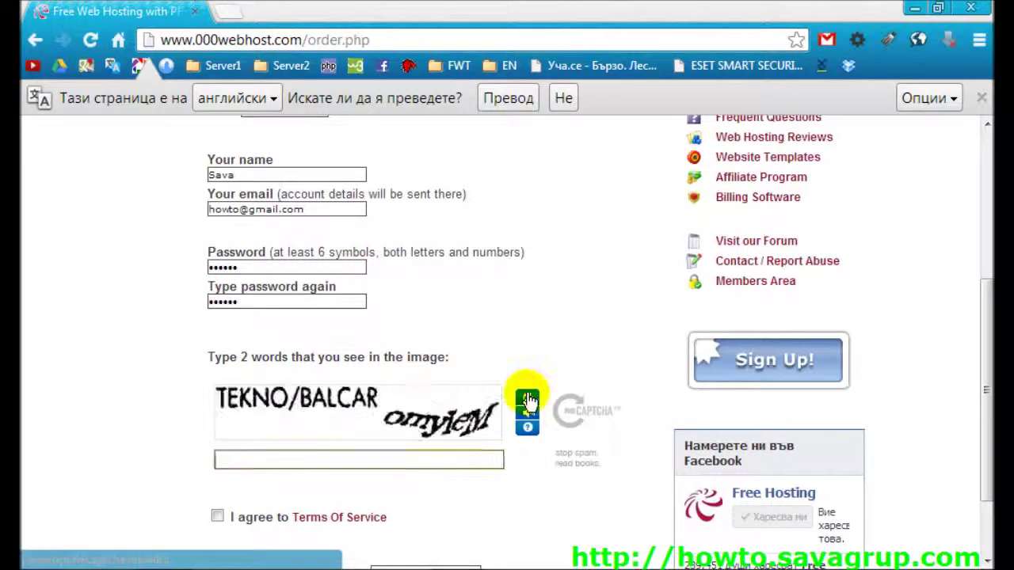
{"action": "left_click", "coordinate": [391, 462]}
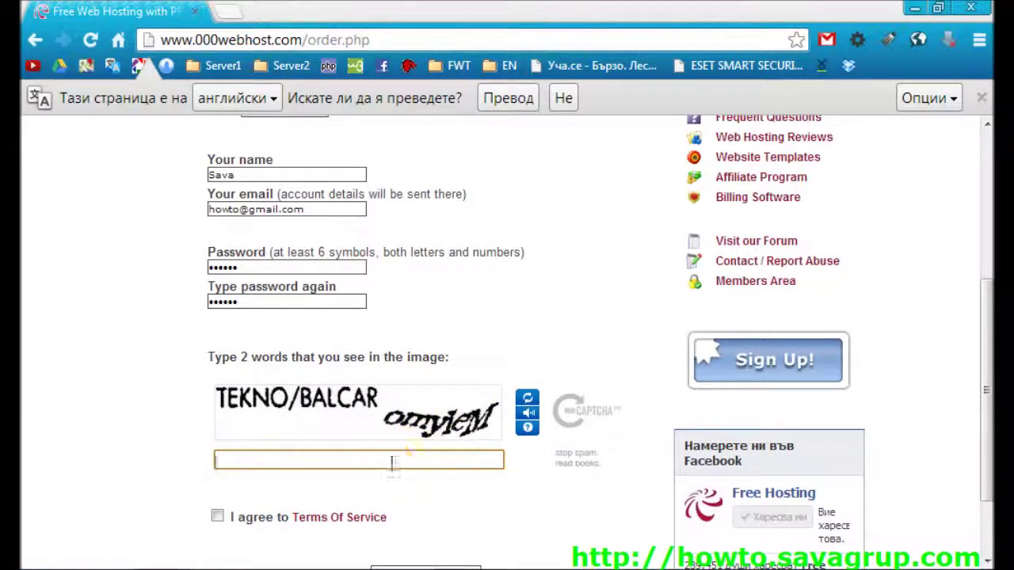
{"action": "type", "text": "tekno/balcar"}
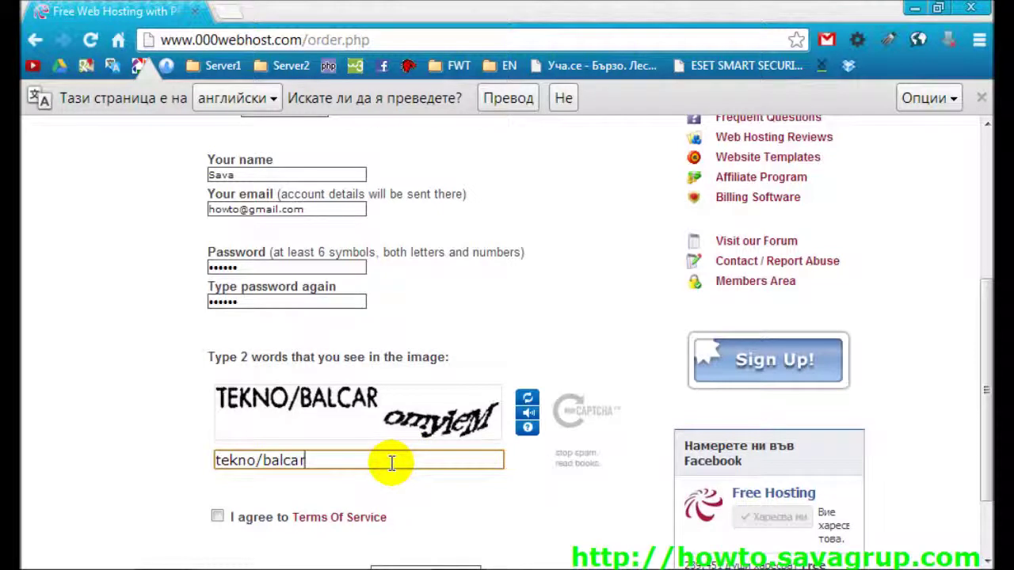
{"action": "type", "text": " omylem"}
Accept the Terms Of Service and submit, getting a 'Domain is invalid' error
{"action": "scroll", "coordinate": [396, 467], "scroll_direction": "down", "scroll_amount": 1}
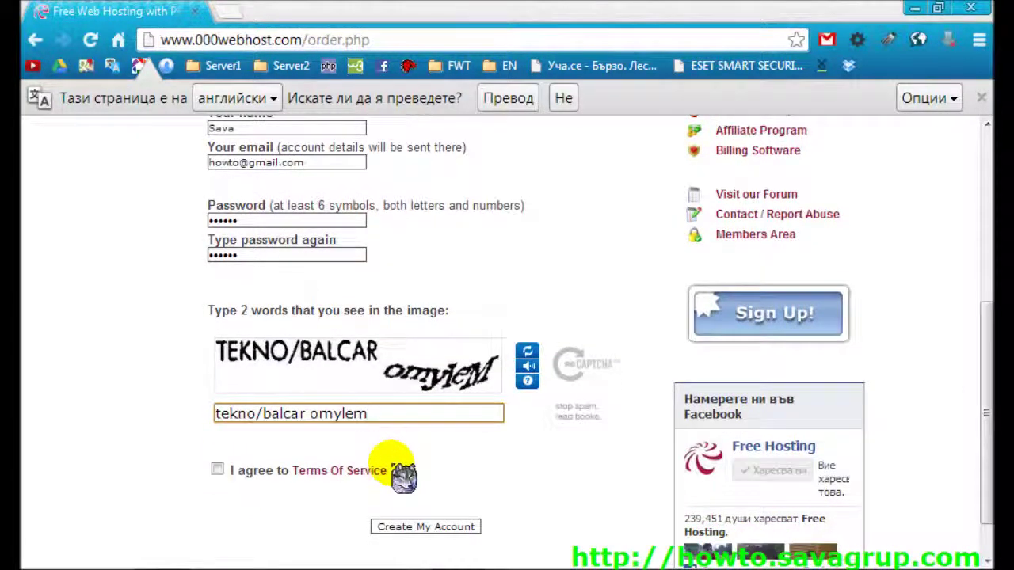
{"action": "left_click", "coordinate": [217, 470]}
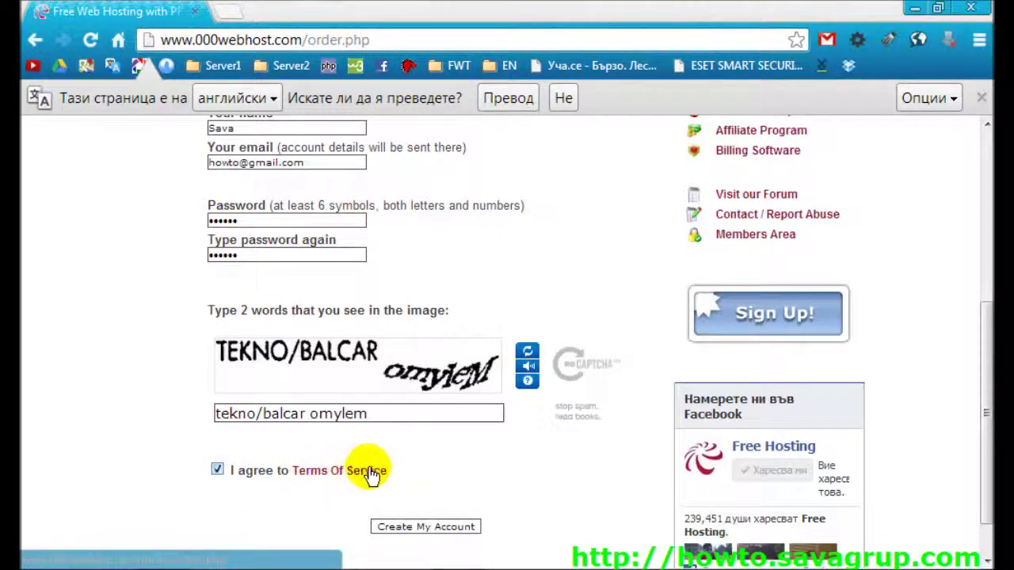
{"action": "left_click", "coordinate": [424, 526]}
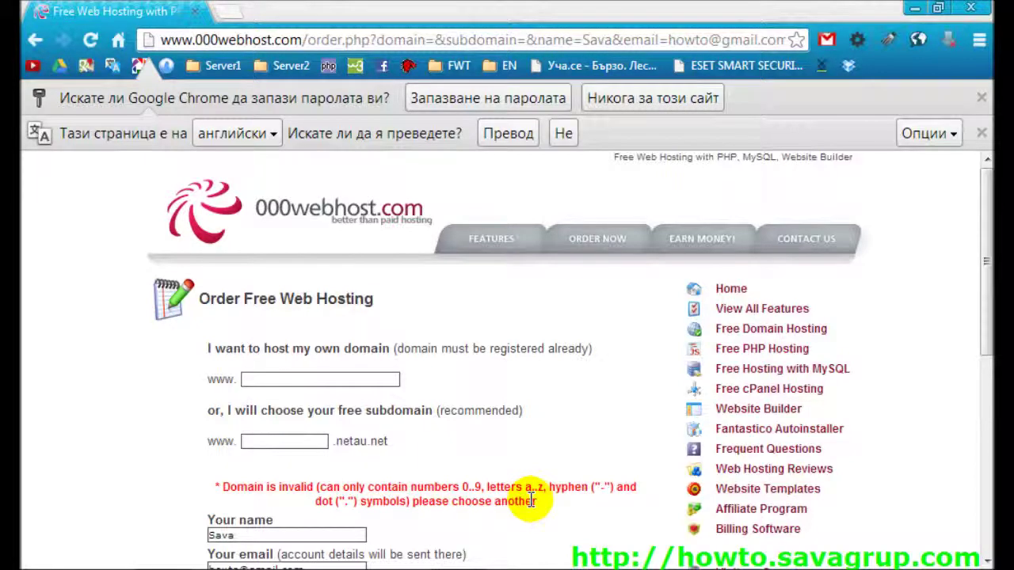
Enter 'howto' as the free subdomain name
{"action": "scroll", "coordinate": [531, 499], "scroll_direction": "down", "scroll_amount": 3}
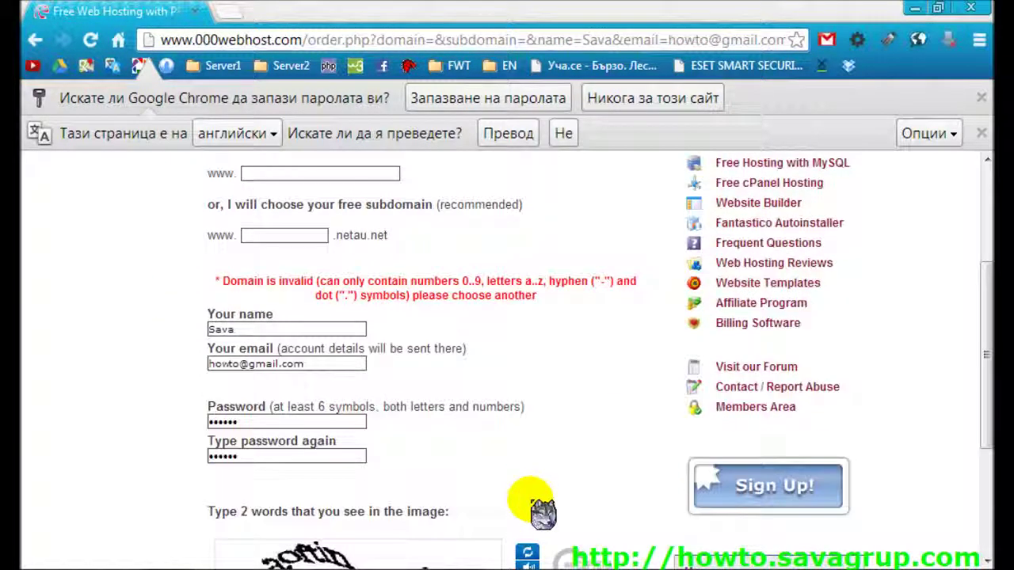
{"action": "scroll", "coordinate": [531, 507], "scroll_direction": "up", "scroll_amount": 3}
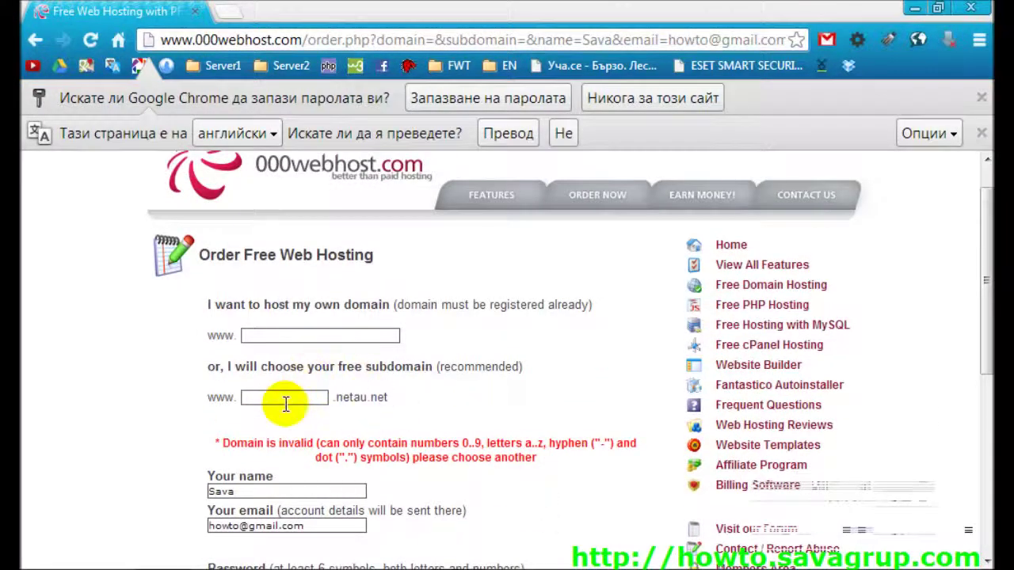
{"action": "left_click", "coordinate": [287, 394]}
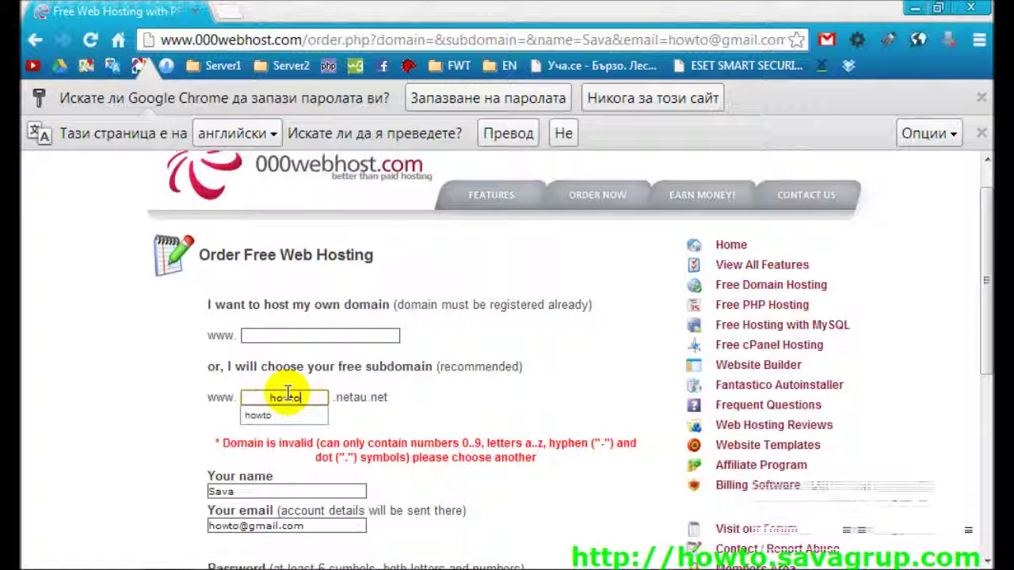
{"action": "type", "text": "howto"}
{"action": "left_click", "coordinate": [448, 365]}
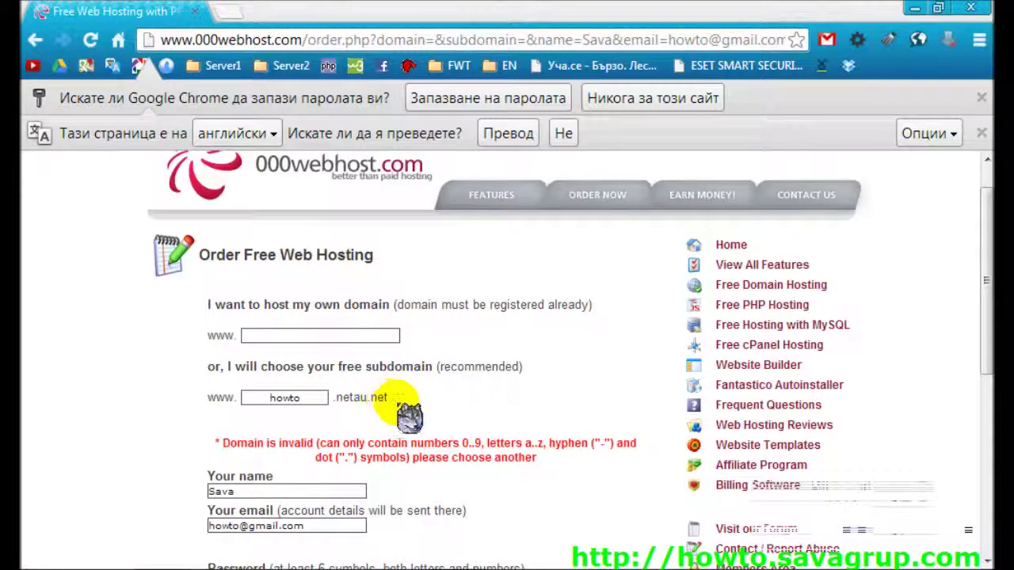
Answer the captcha and submit, which reports howto.netau.net is already registered
{"action": "scroll", "coordinate": [400, 440], "scroll_direction": "down", "scroll_amount": 4}
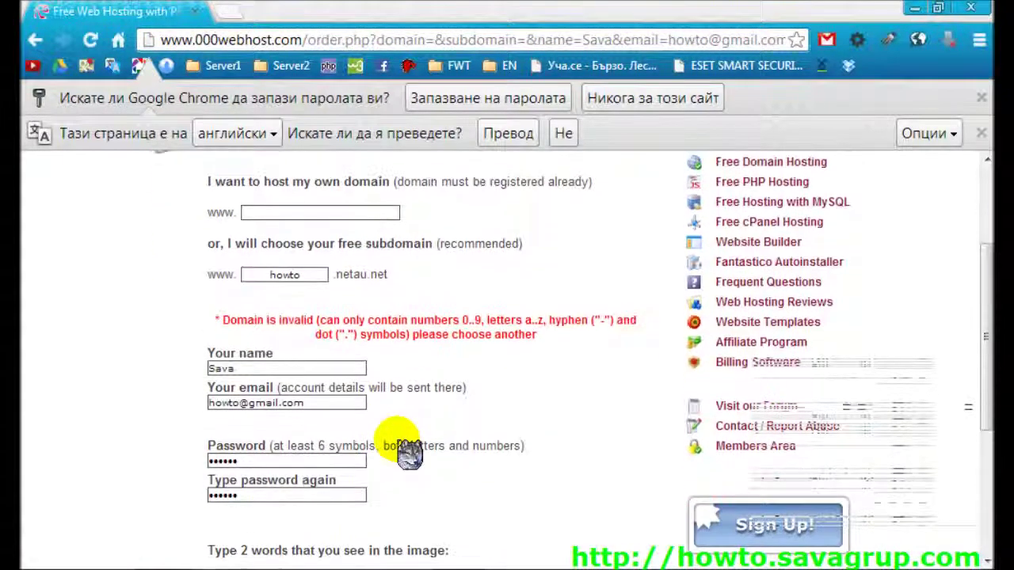
{"action": "scroll", "coordinate": [397, 440], "scroll_direction": "down", "scroll_amount": 5}
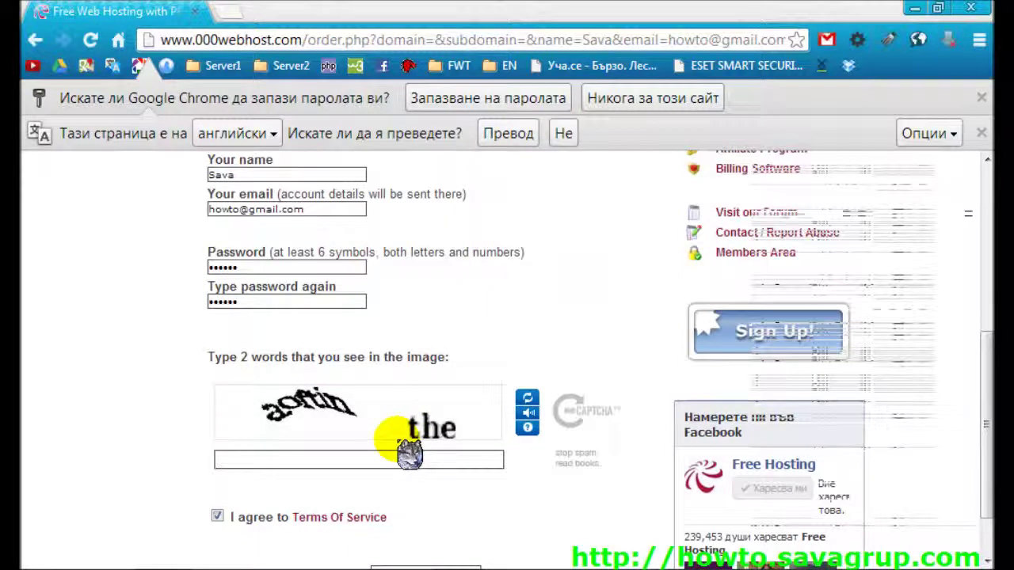
{"action": "left_click", "coordinate": [377, 464]}
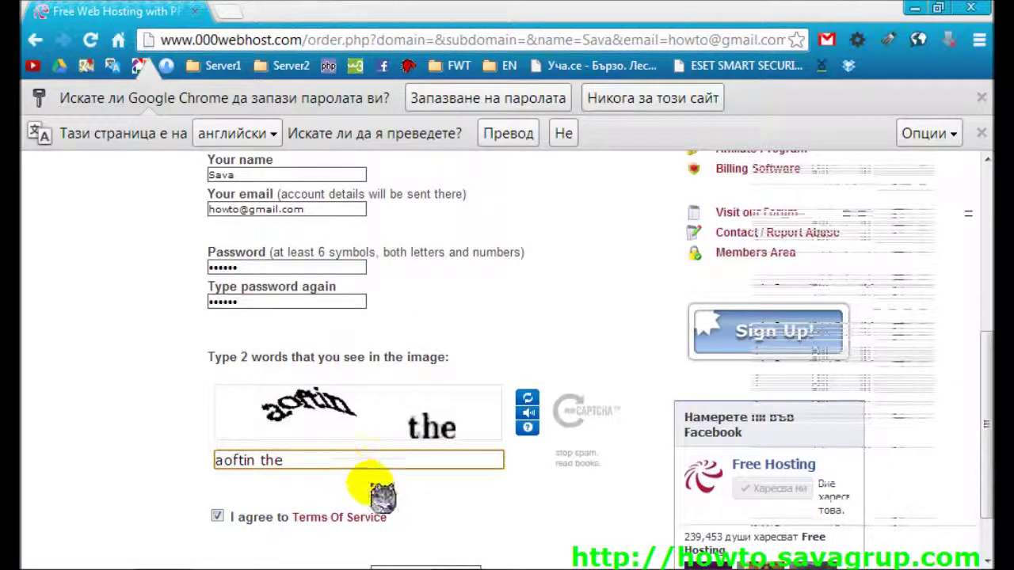
{"action": "scroll", "coordinate": [369, 485], "scroll_direction": "down", "scroll_amount": 2}
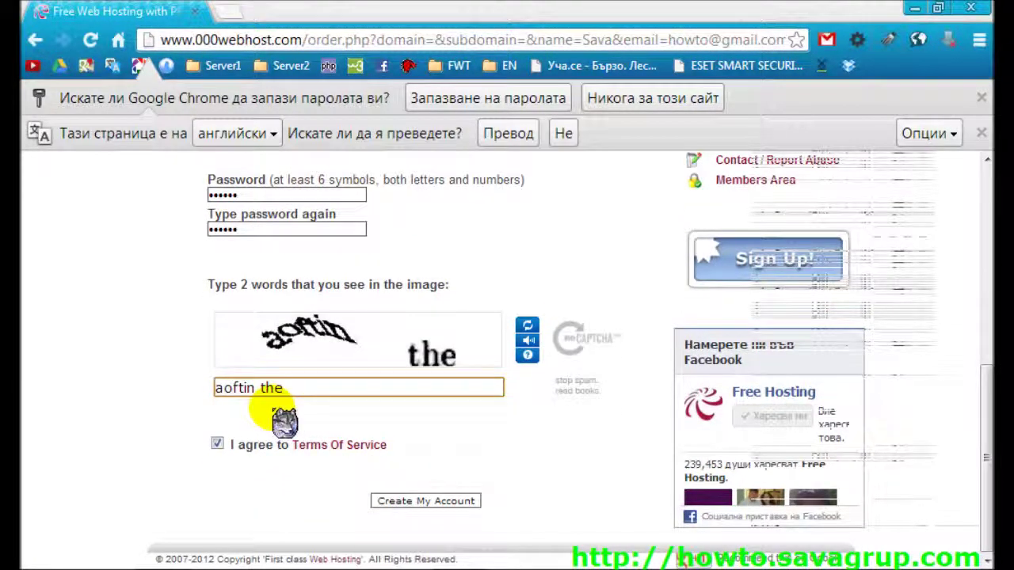
{"action": "left_click", "coordinate": [423, 502]}
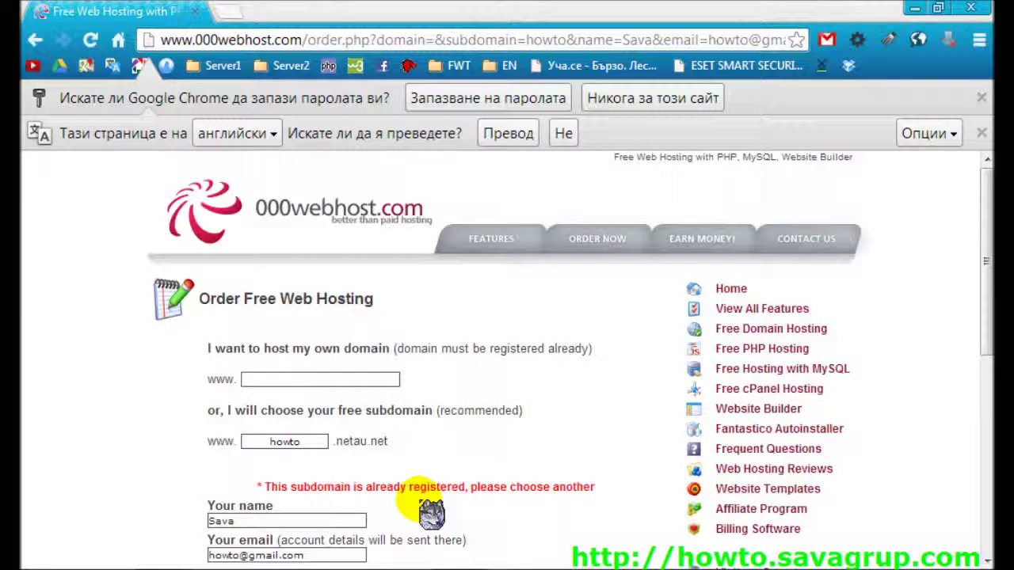
Replace the rejected subdomain with 'bhfghfis'
{"action": "left_click", "coordinate": [315, 440]}
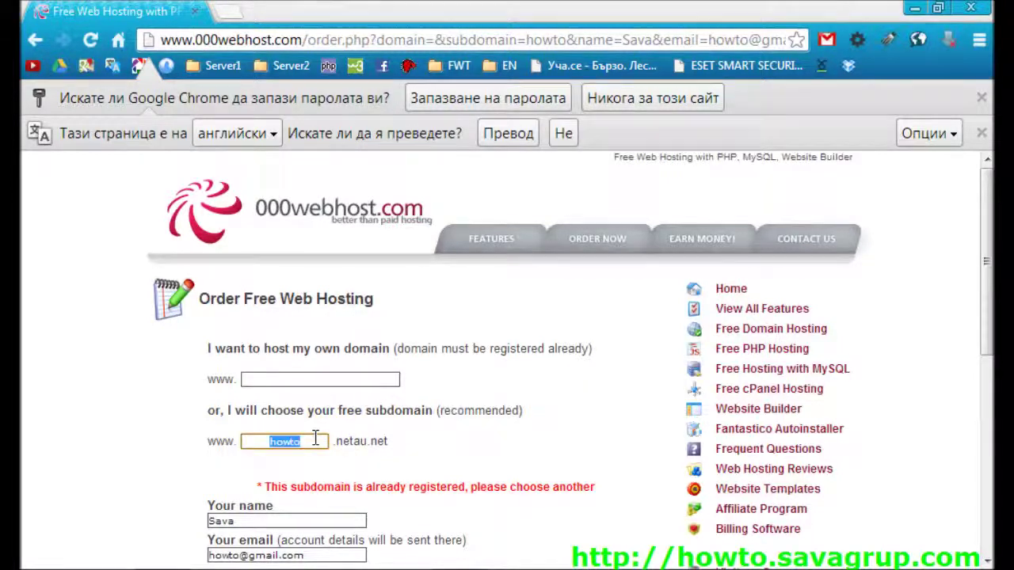
{"action": "double_click", "coordinate": [316, 439]}
{"action": "type", "text": "bhfghf"}
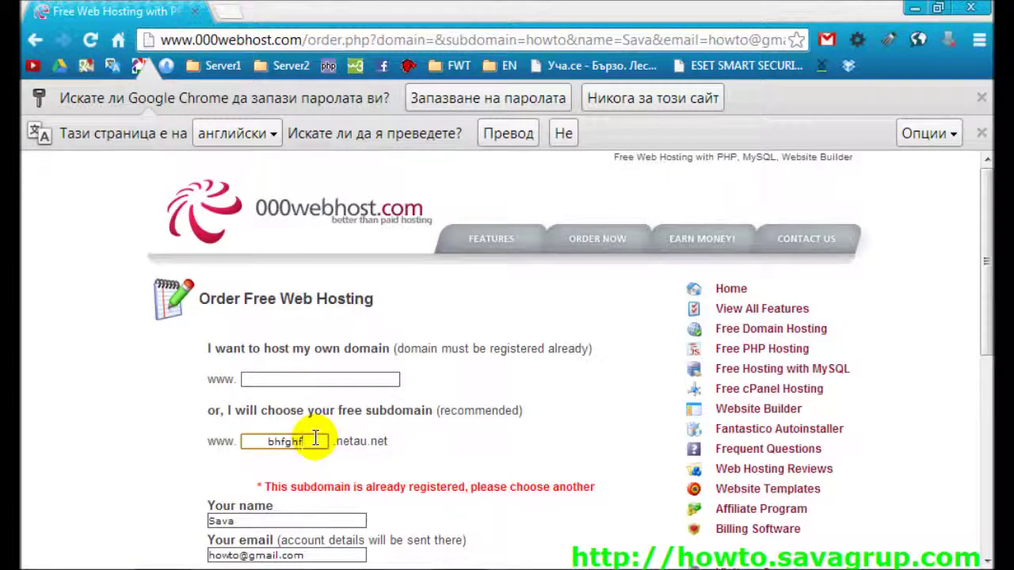
Answer the new captcha and resubmit, creating bhfghfis.netau.net pending e-mail confirmation
{"action": "scroll", "coordinate": [452, 421], "scroll_direction": "down", "scroll_amount": 3}
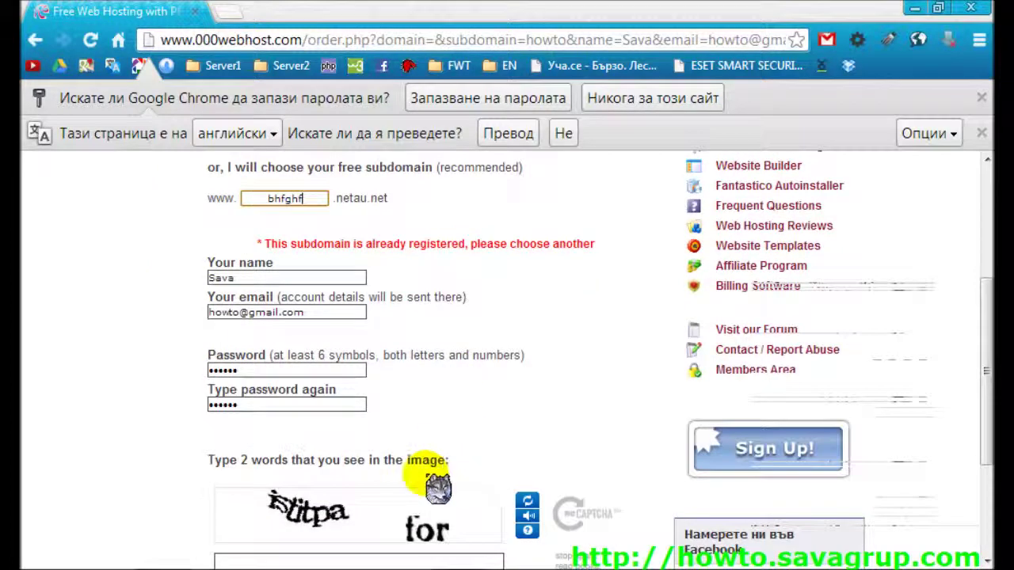
{"action": "scroll", "coordinate": [438, 487], "scroll_direction": "down", "scroll_amount": 2}
{"action": "scroll", "coordinate": [383, 420], "scroll_direction": "up", "scroll_amount": 4}
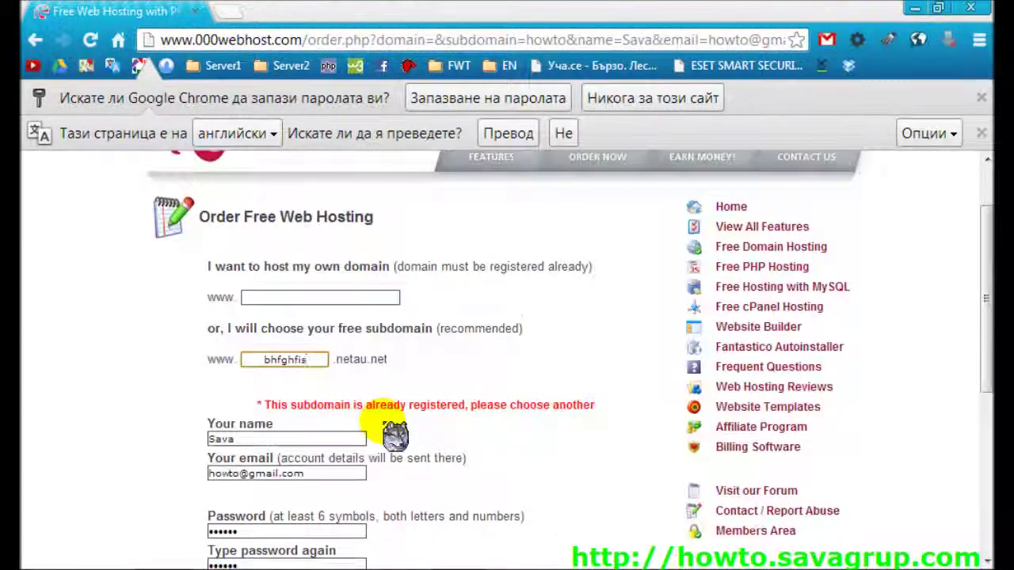
{"action": "scroll", "coordinate": [388, 428], "scroll_direction": "down", "scroll_amount": 2}
{"action": "left_click", "coordinate": [349, 526]}
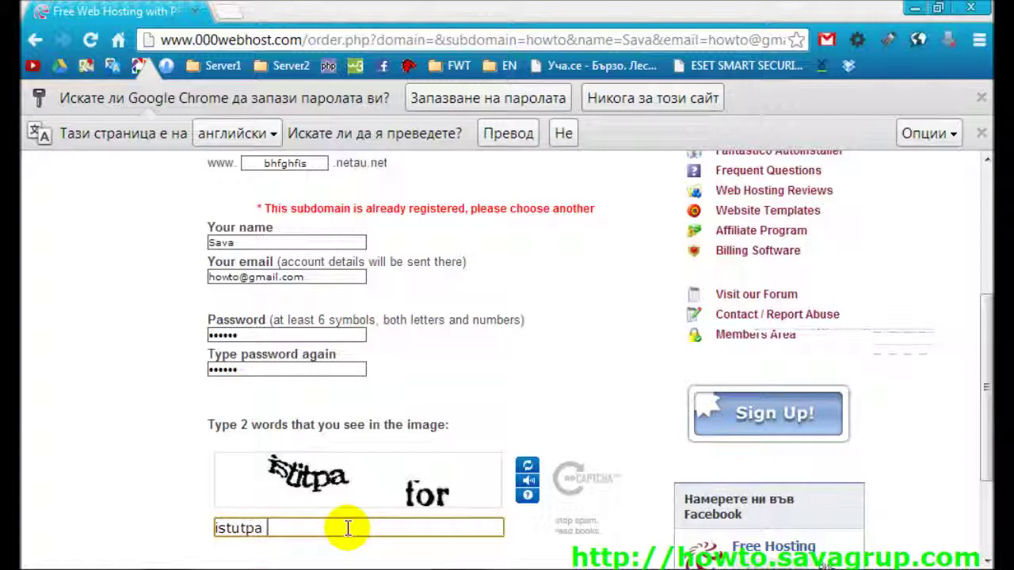
{"action": "type", "text": "istutpa for"}
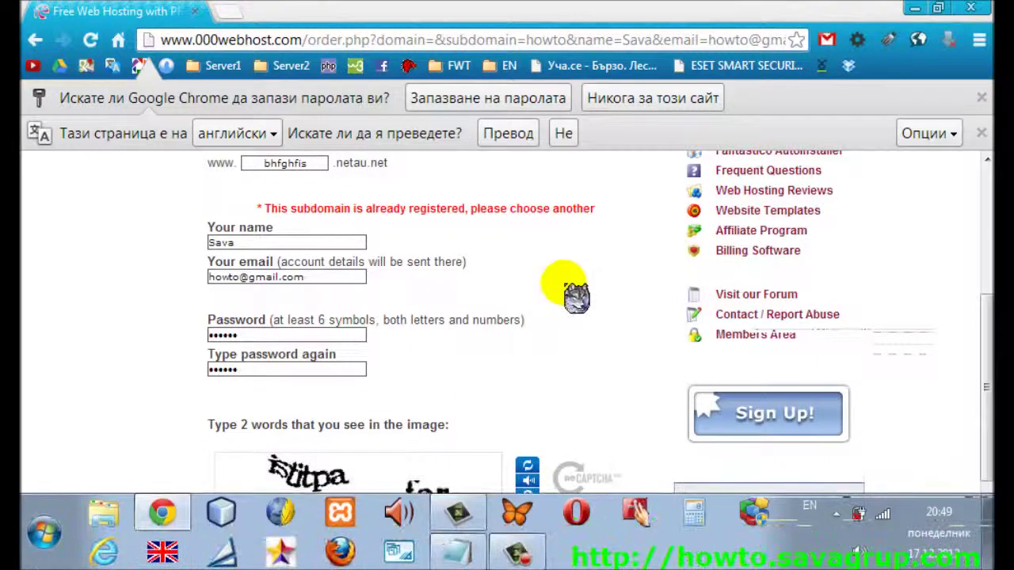
{"action": "scroll", "coordinate": [563, 283], "scroll_direction": "down", "scroll_amount": 2}
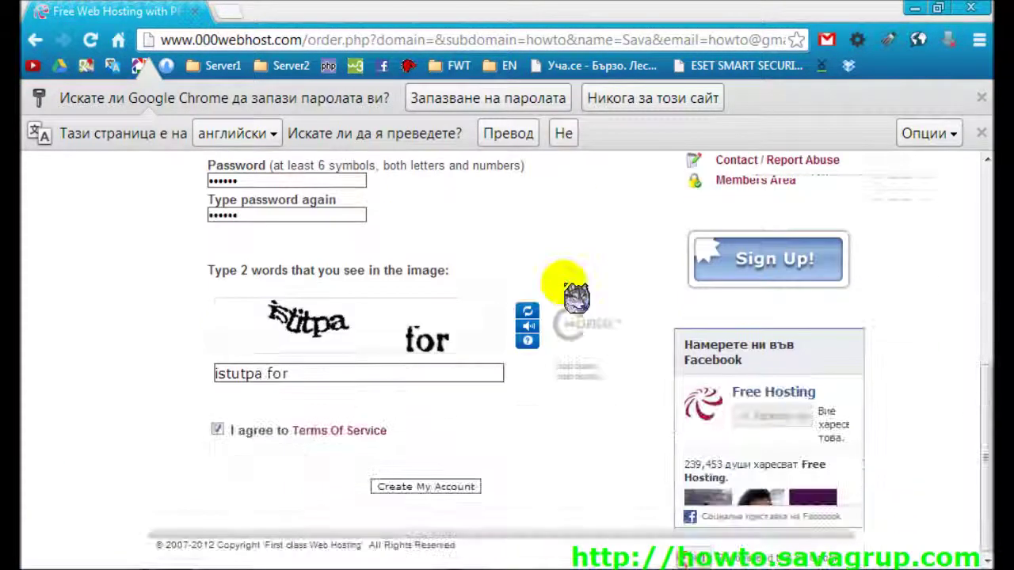
{"action": "left_click", "coordinate": [420, 489]}
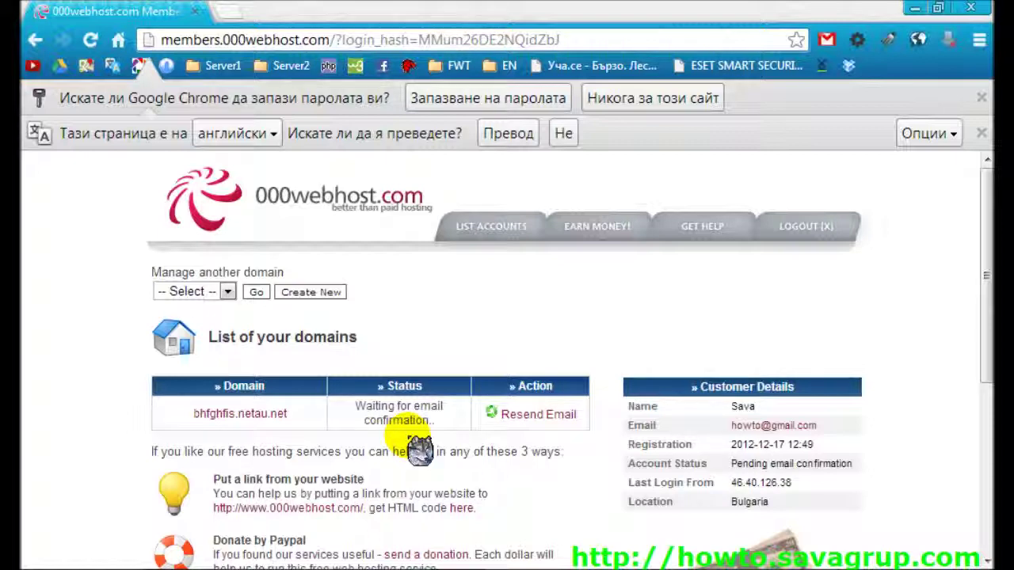
Log out of the bhfghfis.netau.net members area back to the login page
{"action": "left_click", "coordinate": [786, 229]}
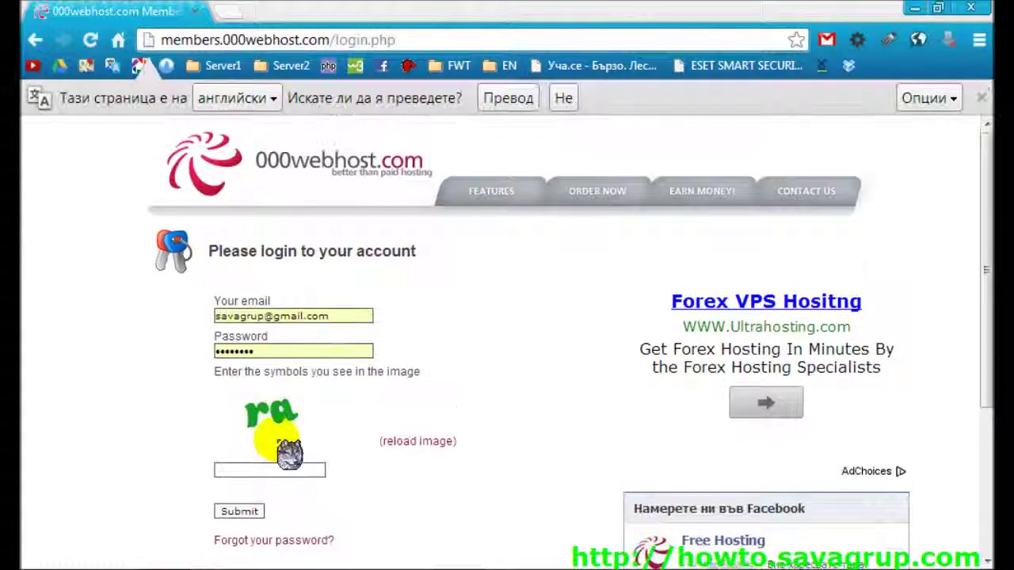
Enter the login image code, sign in, and open gagata.comuf.com's control panel
{"action": "left_click", "coordinate": [270, 469]}
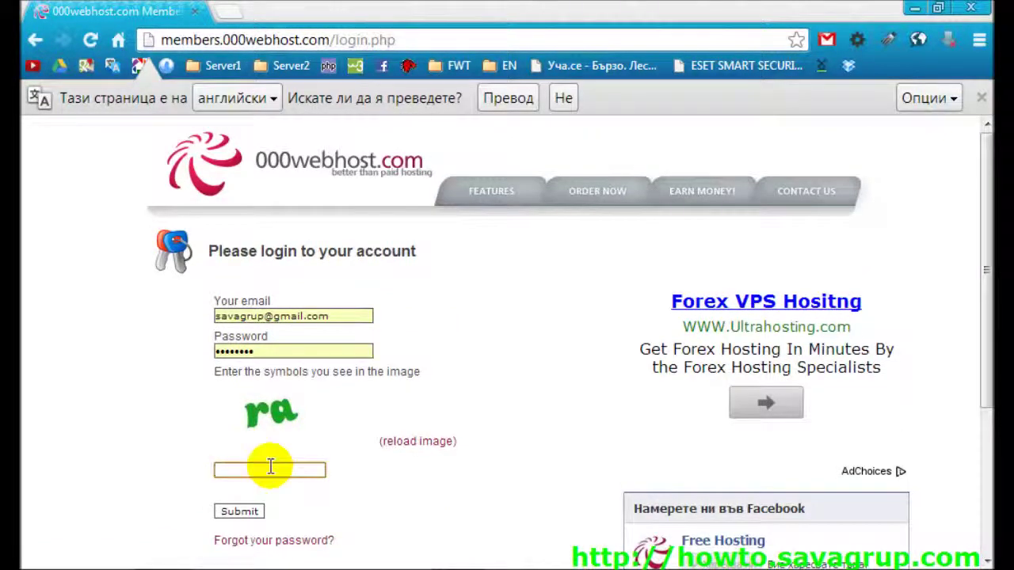
{"action": "left_click", "coordinate": [240, 511]}
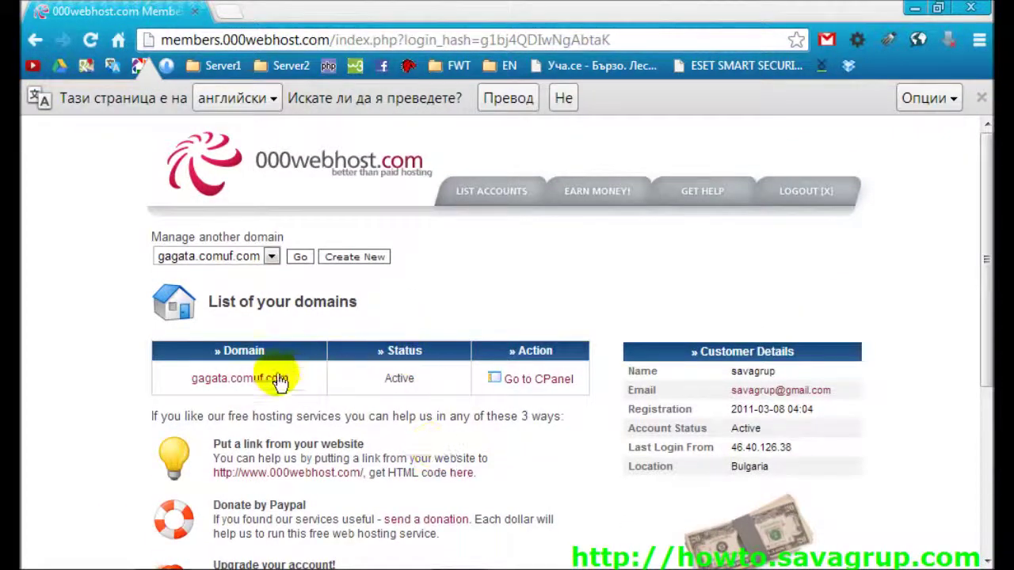
{"action": "left_click", "coordinate": [522, 377]}
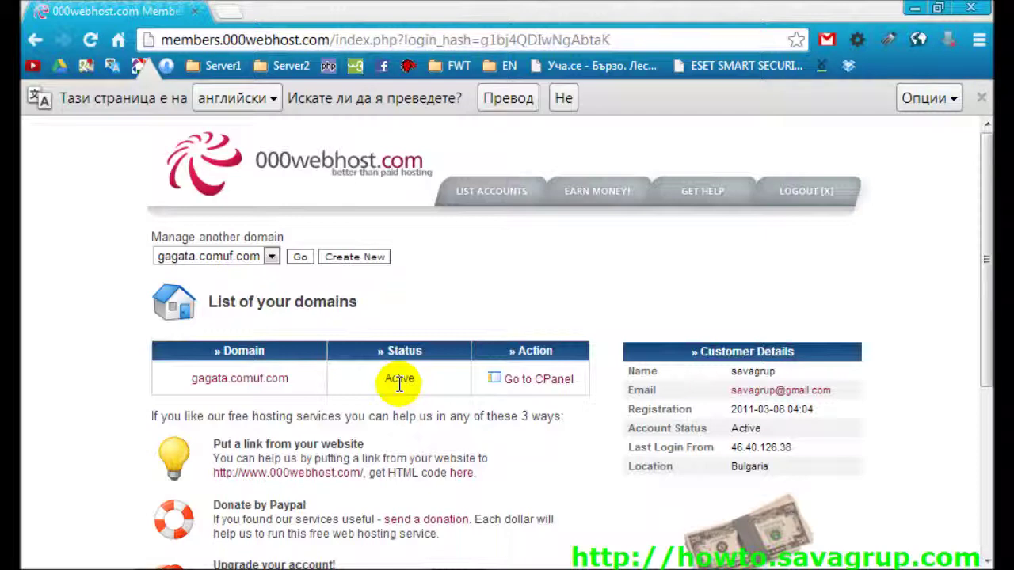
{"action": "left_click", "coordinate": [533, 387]}
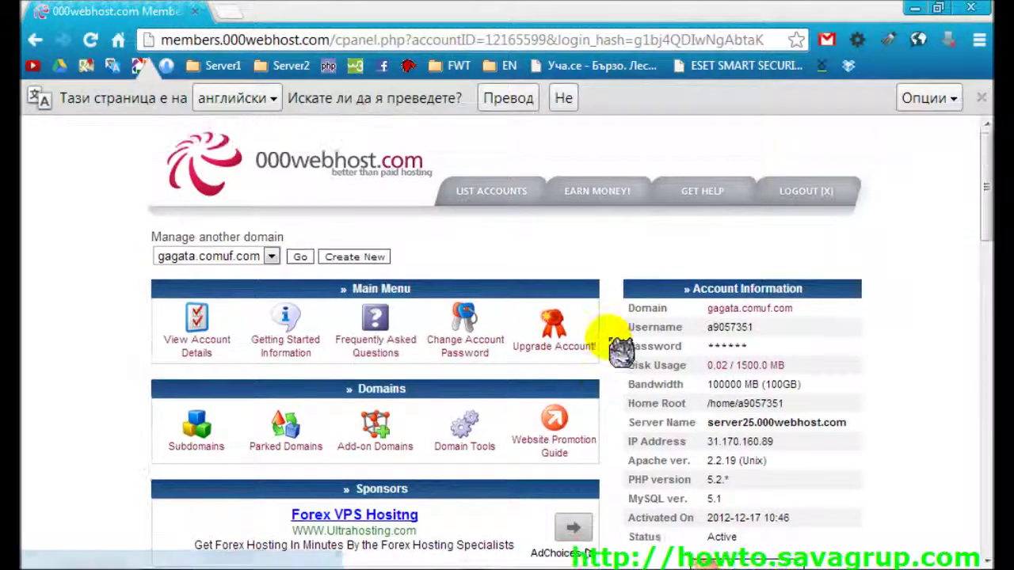
Open Website Builder from the Software / Services section of the gagata.comuf.com cPanel
{"action": "scroll", "coordinate": [622, 352], "scroll_direction": "down", "scroll_amount": 2}
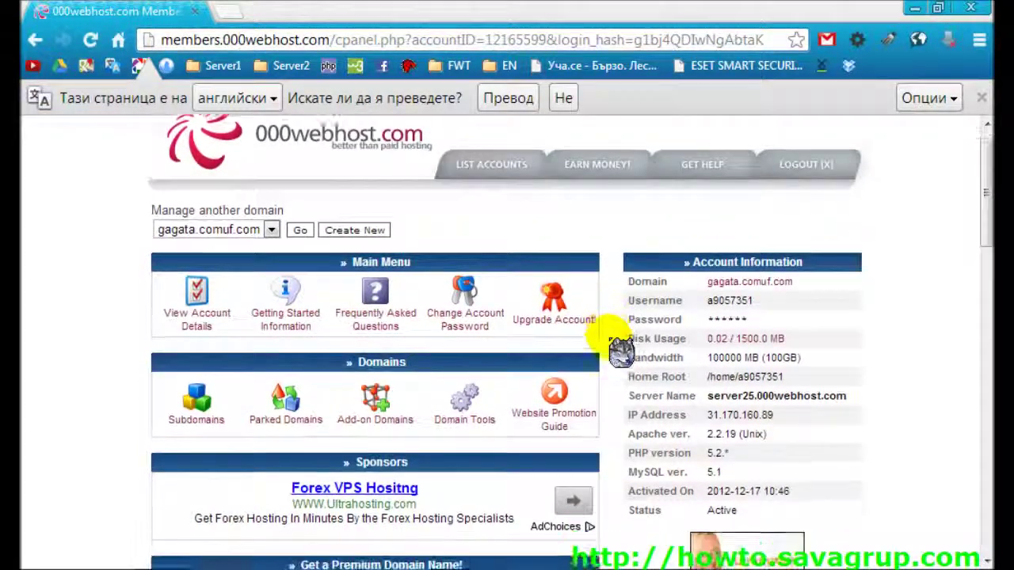
{"action": "scroll", "coordinate": [622, 352], "scroll_direction": "down", "scroll_amount": 5}
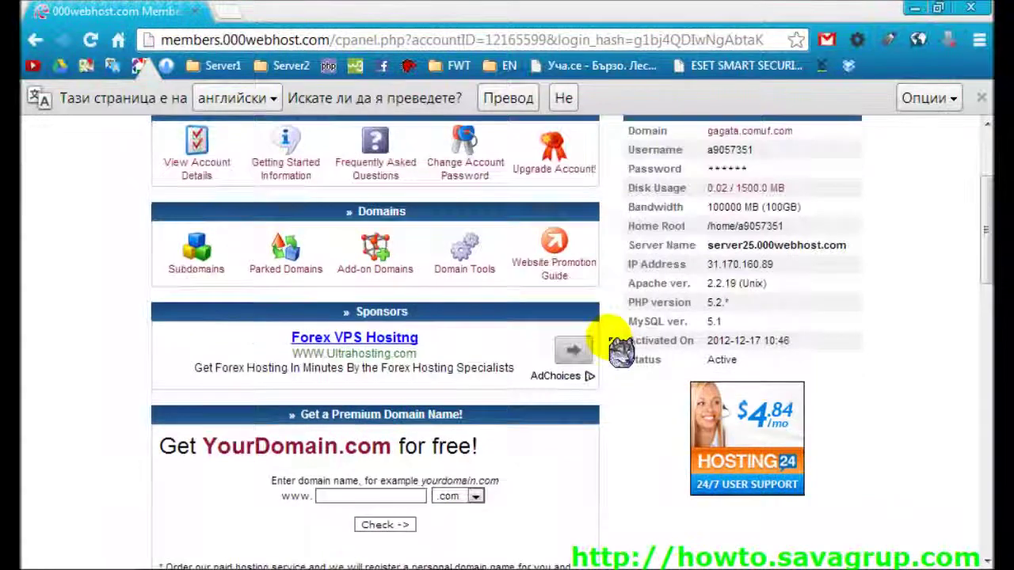
{"action": "scroll", "coordinate": [622, 353], "scroll_direction": "down", "scroll_amount": 6}
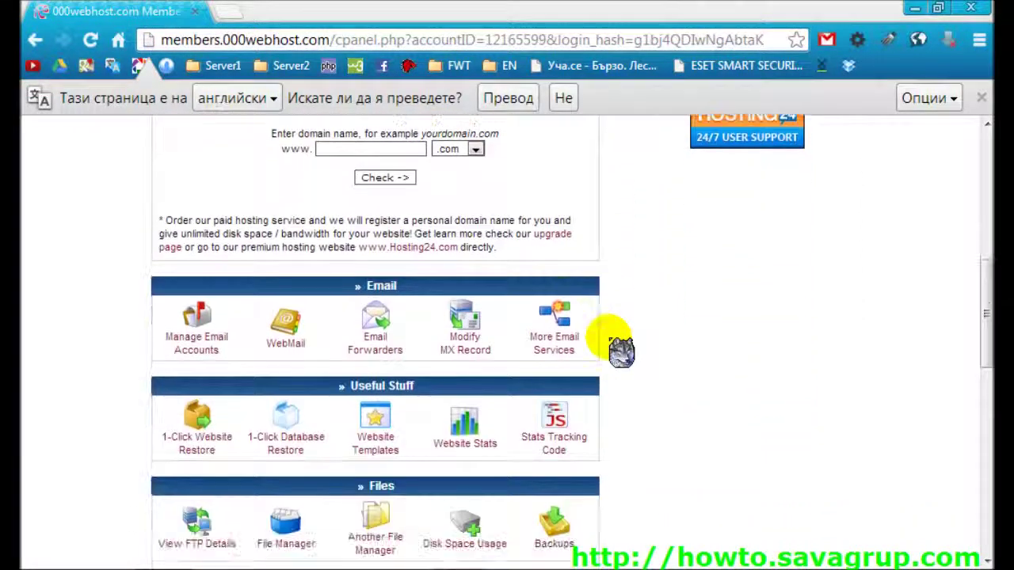
{"action": "scroll", "coordinate": [621, 353], "scroll_direction": "down", "scroll_amount": 3}
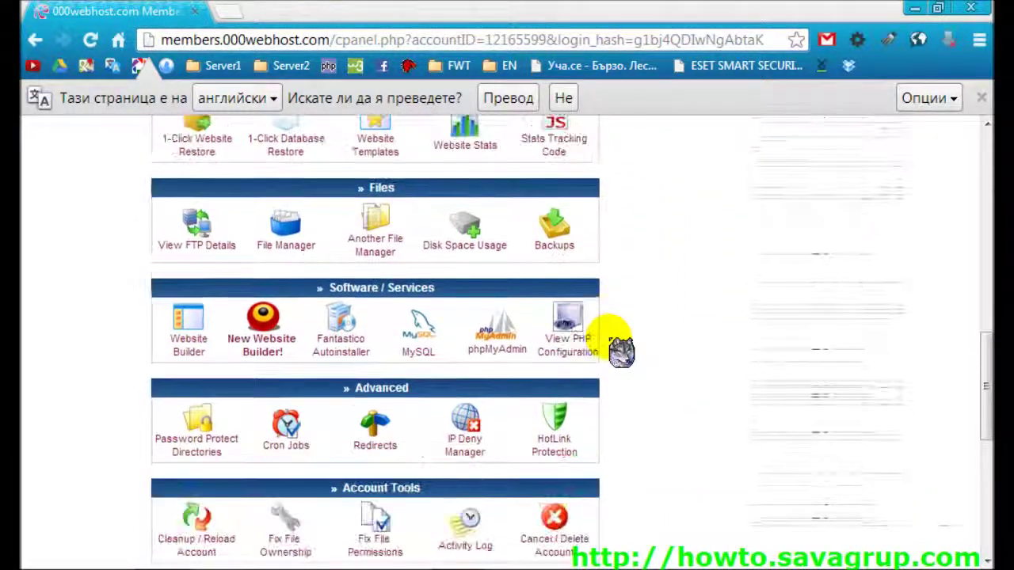
{"action": "scroll", "coordinate": [621, 353], "scroll_direction": "down", "scroll_amount": 2}
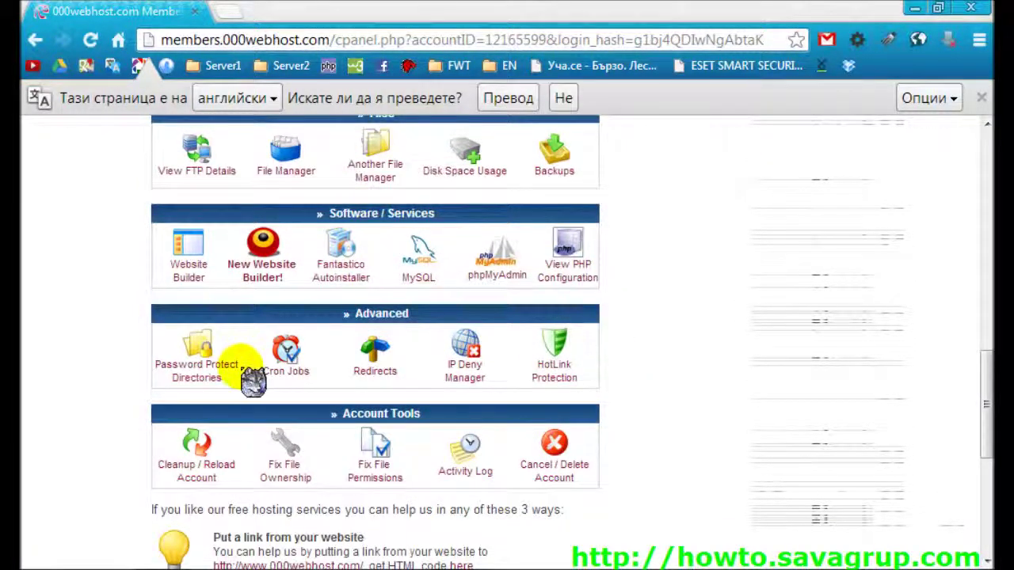
{"action": "left_click", "coordinate": [187, 274]}
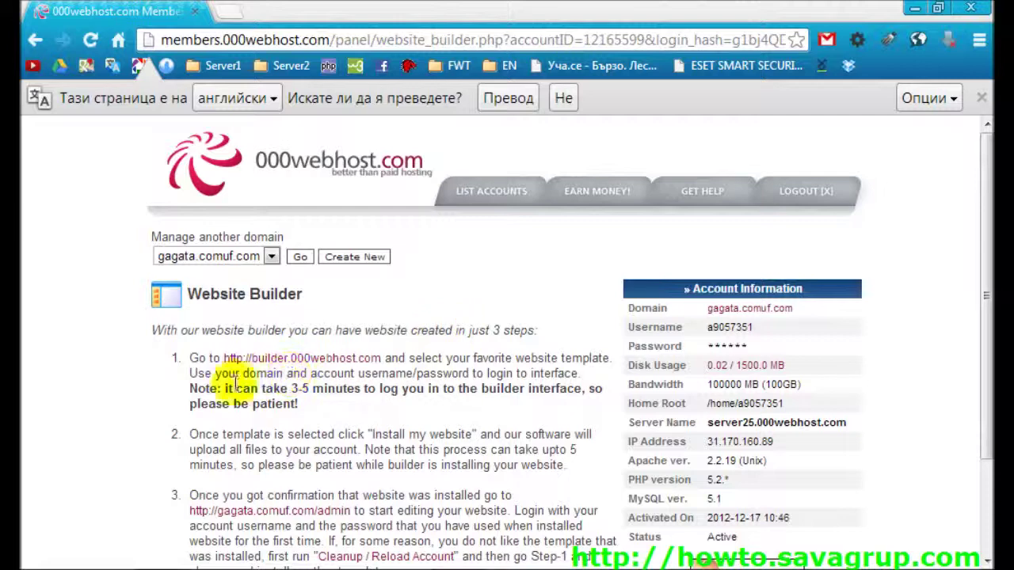
Launch builder.000webhost.com with gagata.comuf.com's prefilled FTP details and continue to Step 2
{"action": "left_click", "coordinate": [292, 359]}
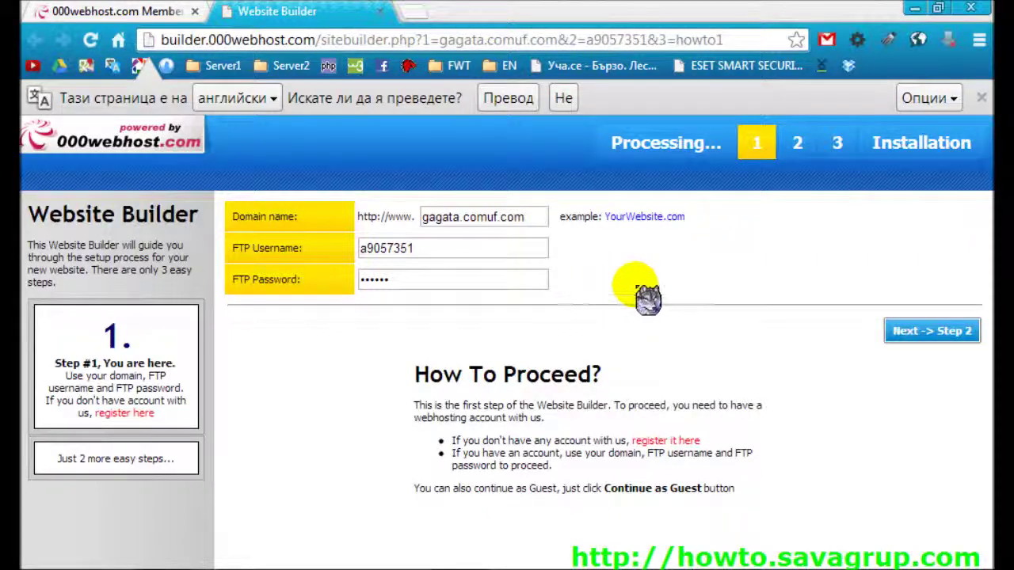
{"action": "left_click", "coordinate": [911, 332]}
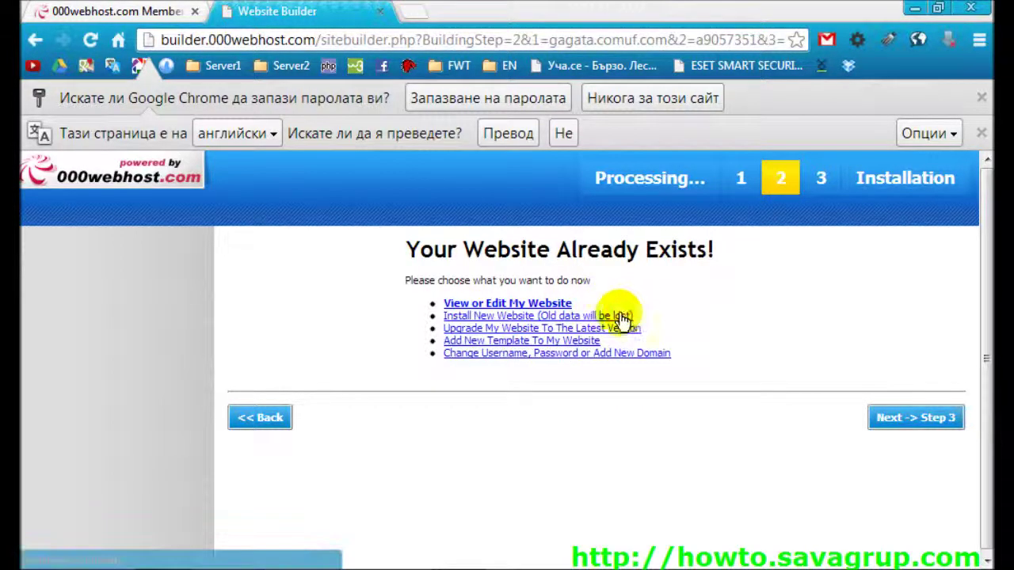
Choose to install a new website and preview the fruit-photo template from the gallery
{"action": "left_click", "coordinate": [622, 317]}
{"action": "scroll", "coordinate": [850, 339], "scroll_direction": "down", "scroll_amount": 2}
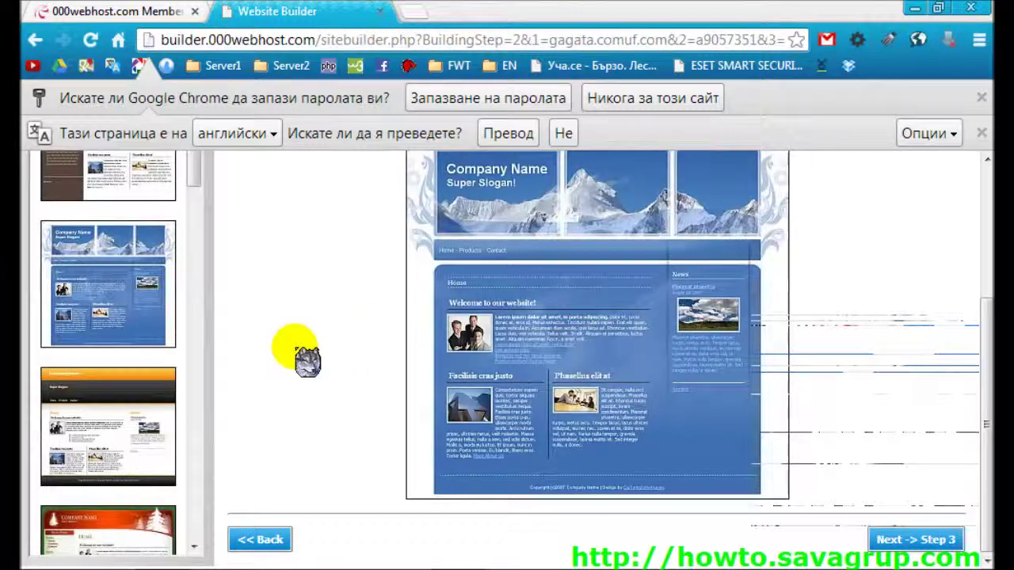
{"action": "scroll", "coordinate": [307, 361], "scroll_direction": "up", "scroll_amount": 2}
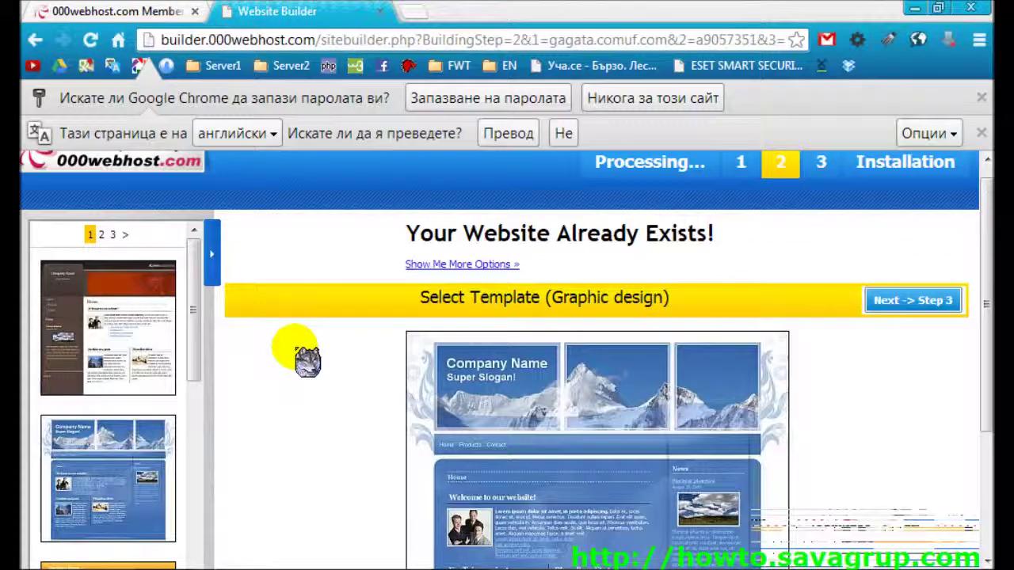
{"action": "scroll", "coordinate": [308, 361], "scroll_direction": "down", "scroll_amount": 1}
{"action": "left_click_drag", "start_coordinate": [193, 198], "coordinate": [167, 184]}
{"action": "scroll", "coordinate": [167, 184], "scroll_direction": "down", "scroll_amount": 5}
{"action": "left_click", "coordinate": [136, 326]}
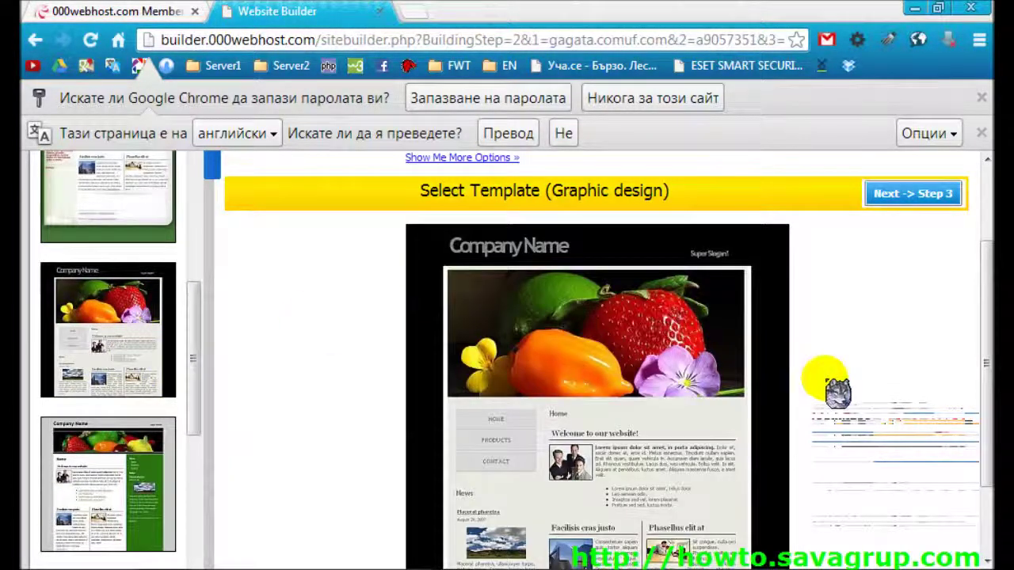
{"action": "scroll", "coordinate": [831, 396], "scroll_direction": "up", "scroll_amount": 1}
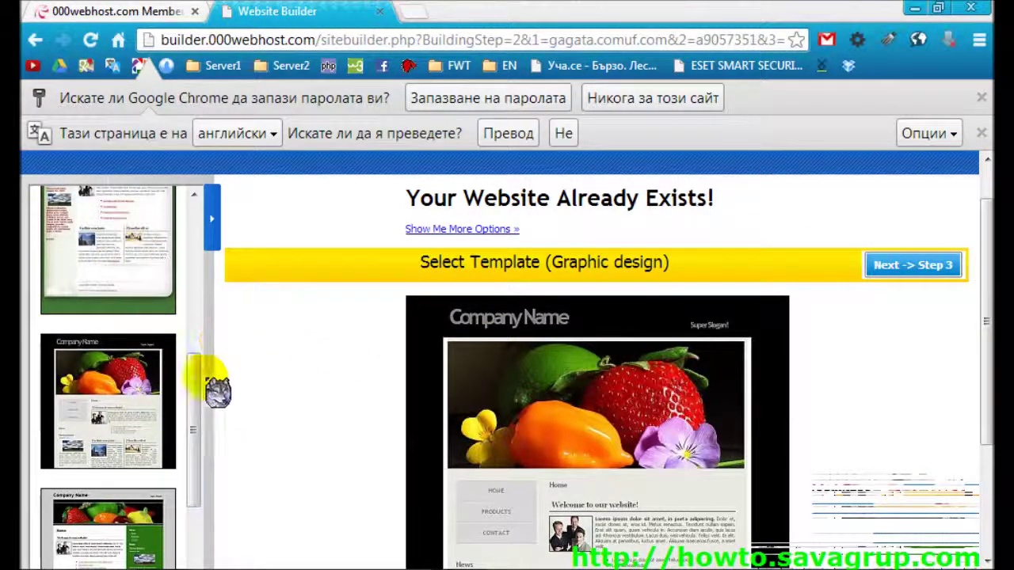
{"action": "left_click_drag", "start_coordinate": [209, 408], "coordinate": [199, 214]}
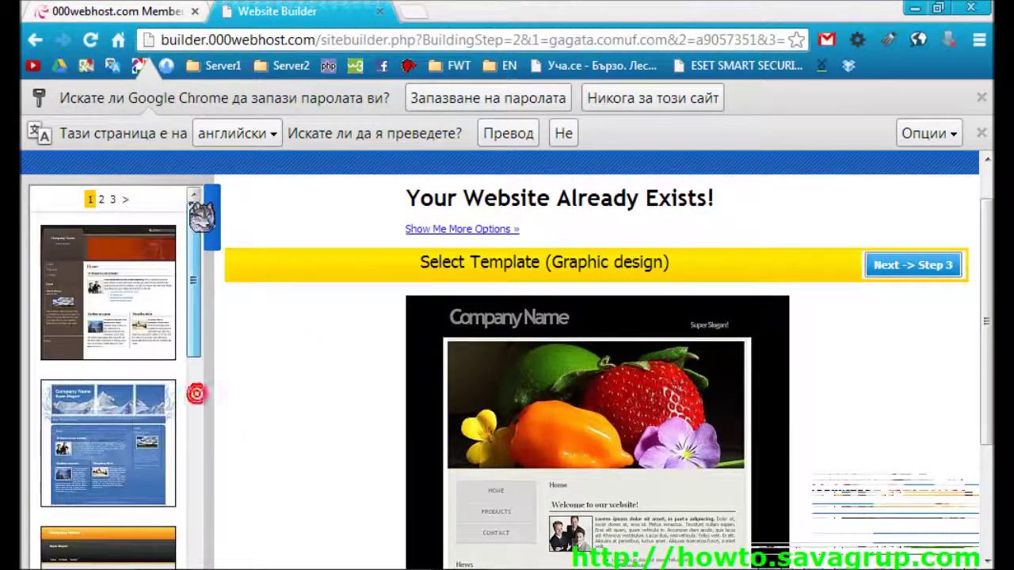
Go to the fourth page of templates and pick the dark Saltpepper design with the rock header
{"action": "left_click", "coordinate": [127, 196]}
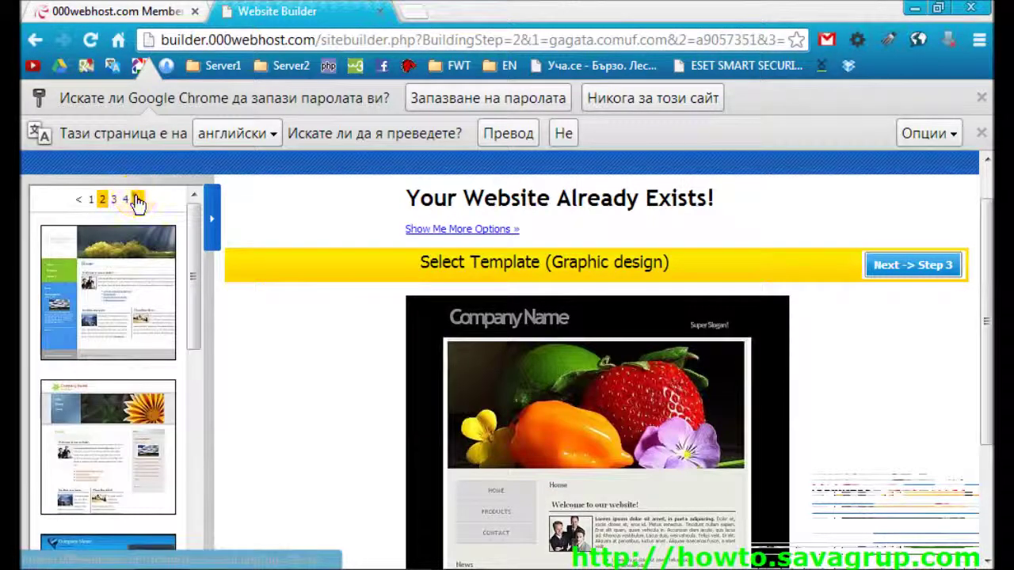
{"action": "left_click", "coordinate": [137, 201]}
{"action": "left_click", "coordinate": [144, 200]}
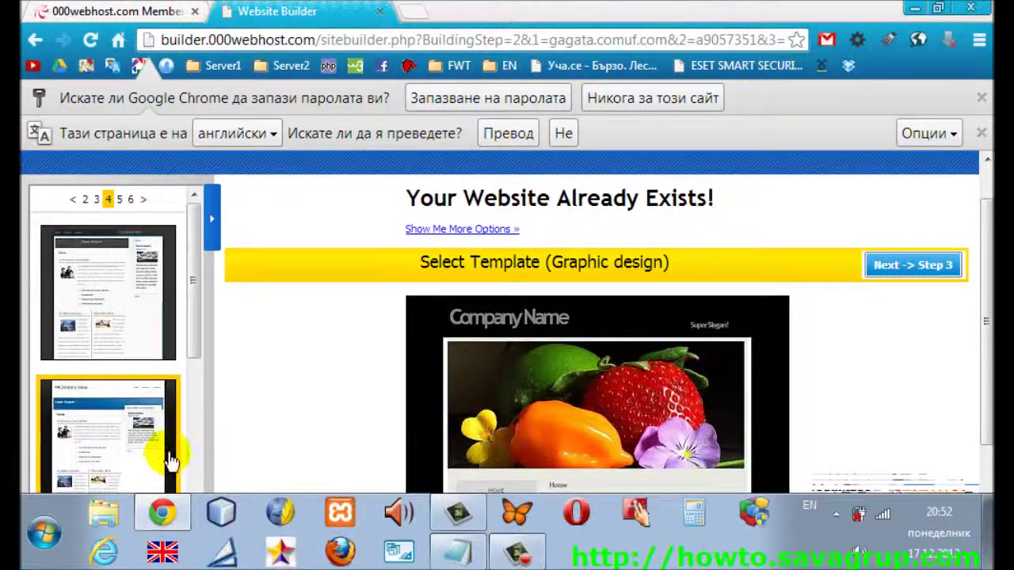
{"action": "scroll", "coordinate": [169, 463], "scroll_direction": "down", "scroll_amount": 3}
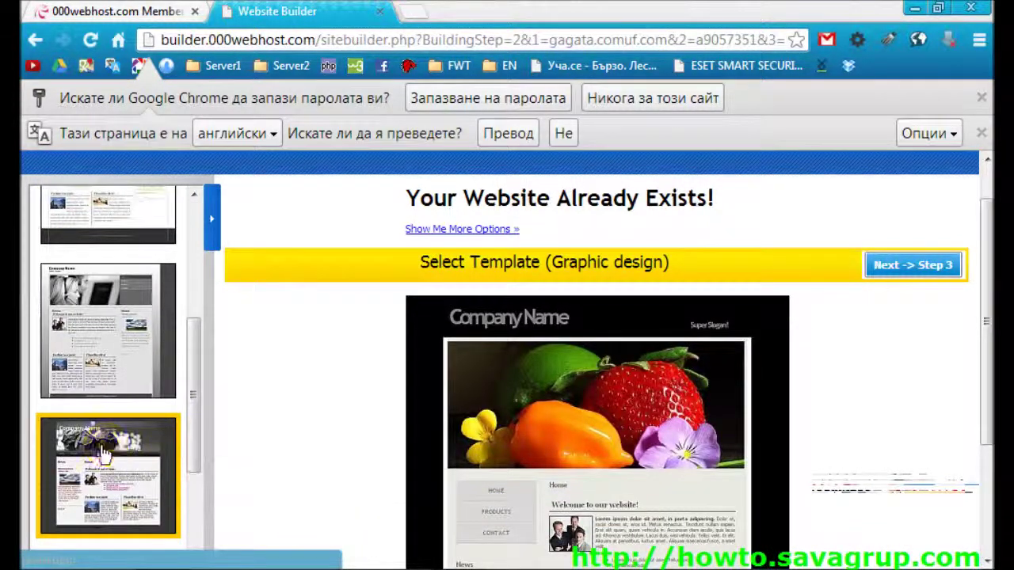
{"action": "left_click", "coordinate": [103, 447]}
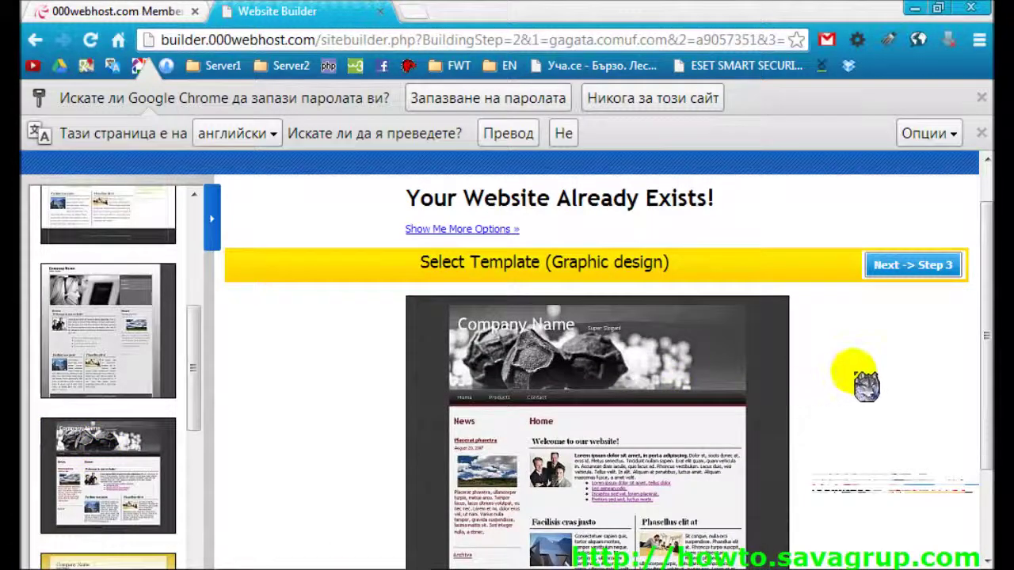
{"action": "scroll", "coordinate": [864, 380], "scroll_direction": "down", "scroll_amount": 3}
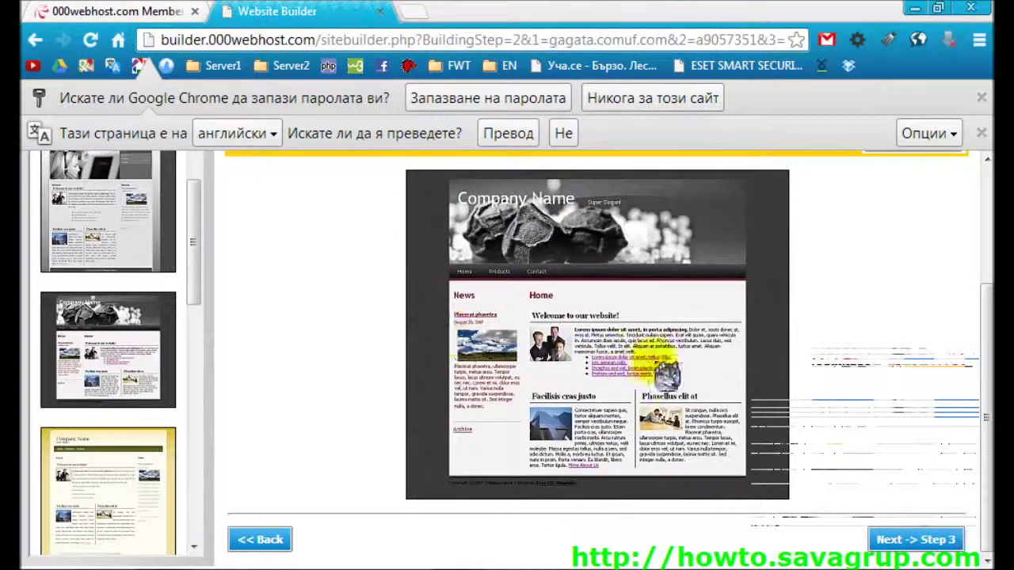
{"action": "scroll", "coordinate": [811, 351], "scroll_direction": "up", "scroll_amount": 4}
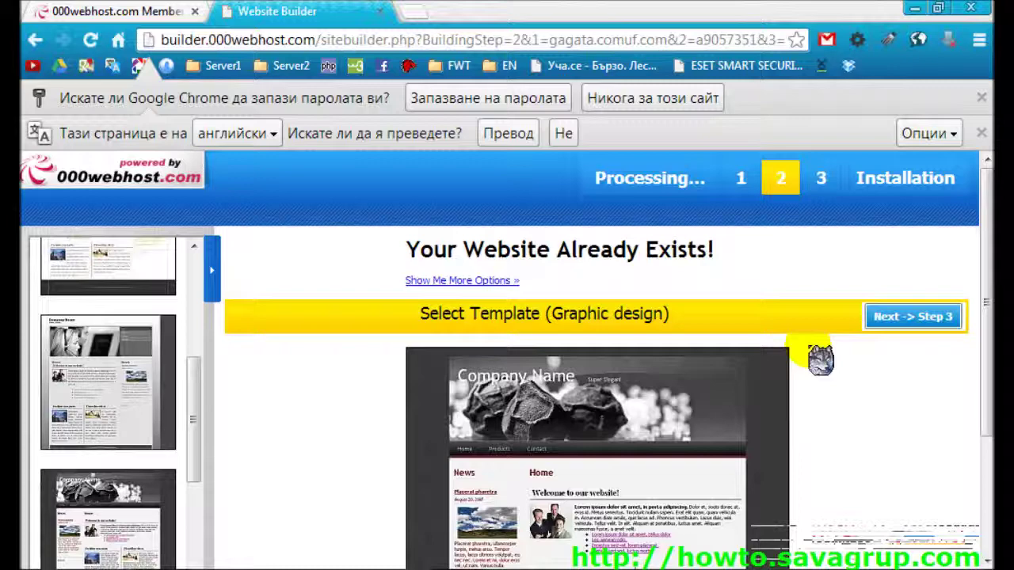
{"action": "scroll", "coordinate": [820, 360], "scroll_direction": "down", "scroll_amount": 4}
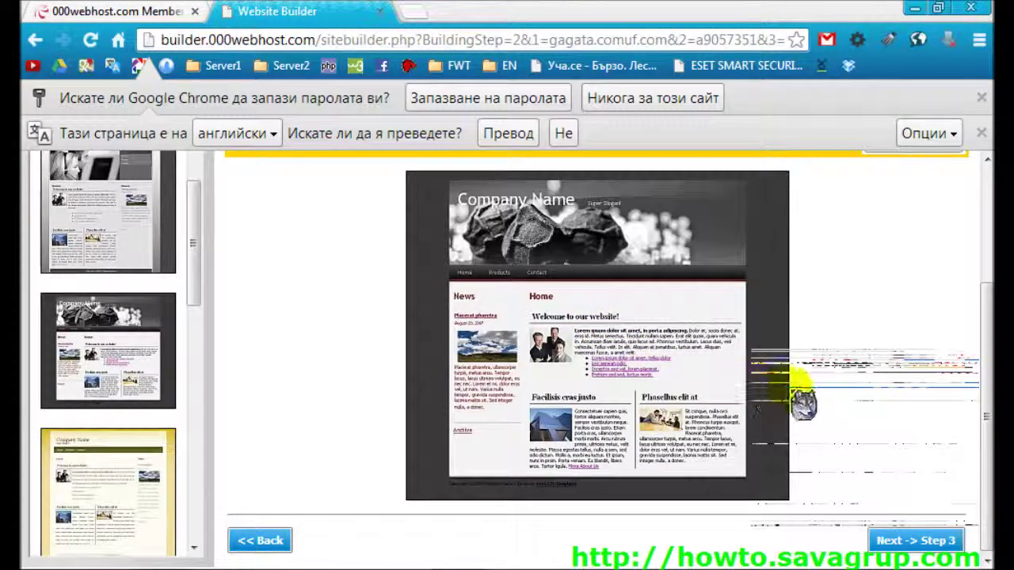
{"action": "scroll", "coordinate": [807, 408], "scroll_direction": "up", "scroll_amount": 1}
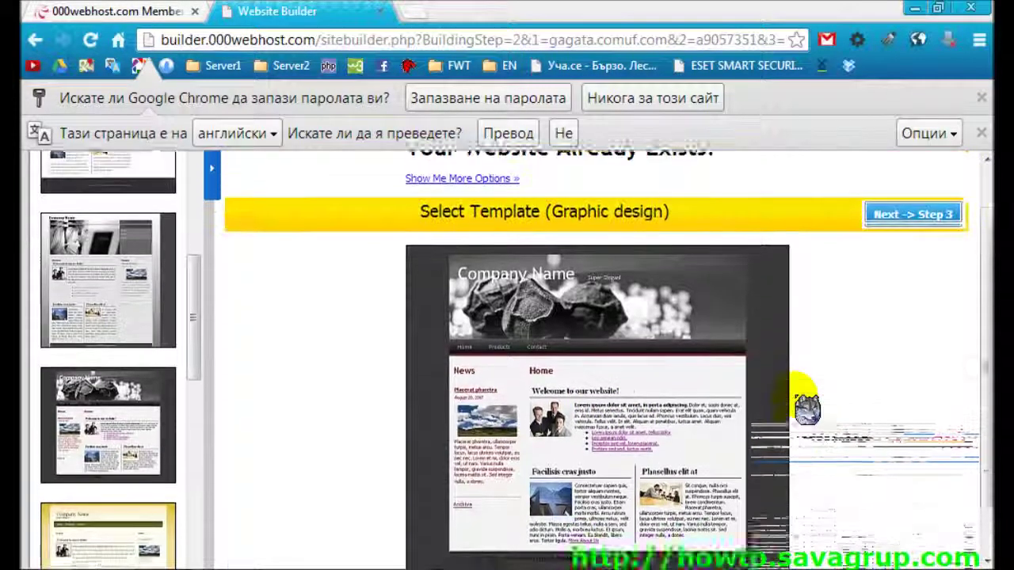
On Step 3, set the company/website name to Гагата and request installation of the website
{"action": "left_click", "coordinate": [889, 234]}
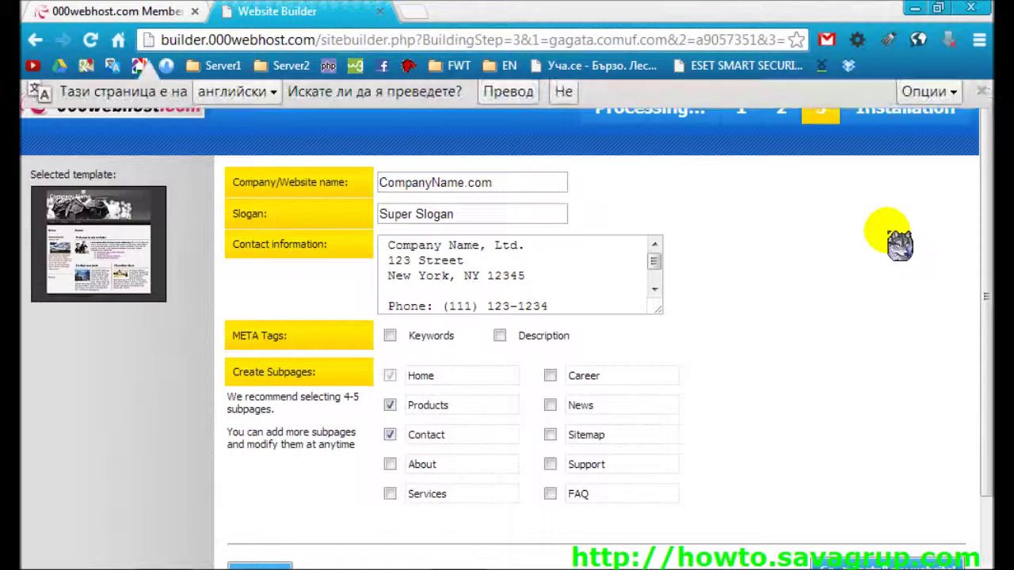
{"action": "scroll", "coordinate": [899, 246], "scroll_direction": "down", "scroll_amount": 3}
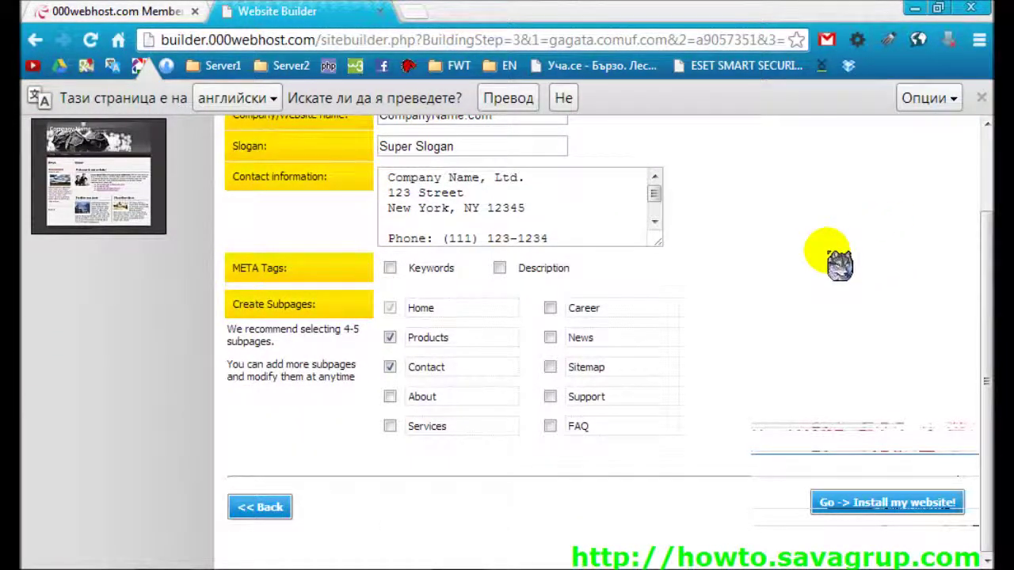
{"action": "scroll", "coordinate": [839, 263], "scroll_direction": "up", "scroll_amount": 1}
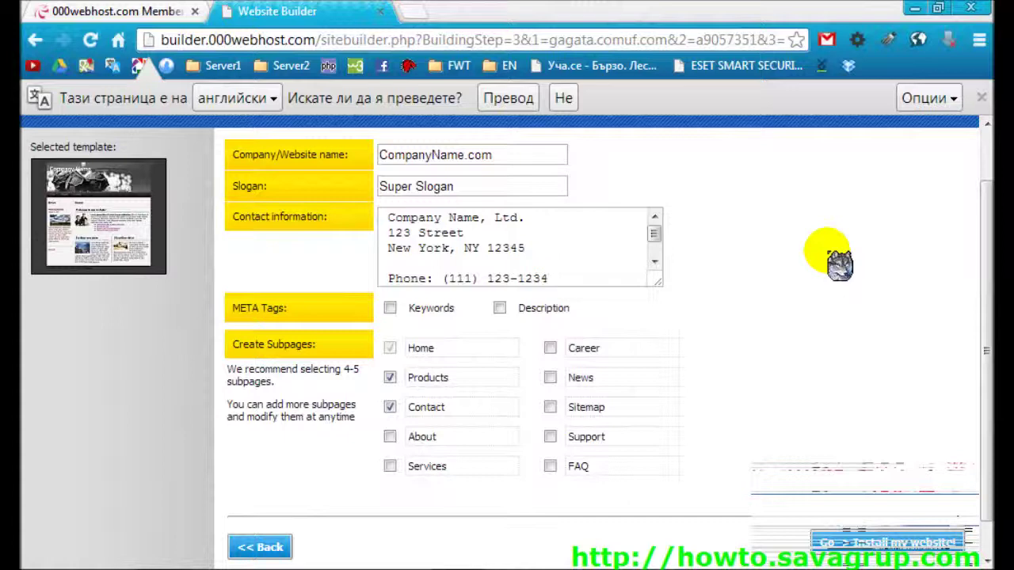
{"action": "triple_click", "coordinate": [499, 153]}
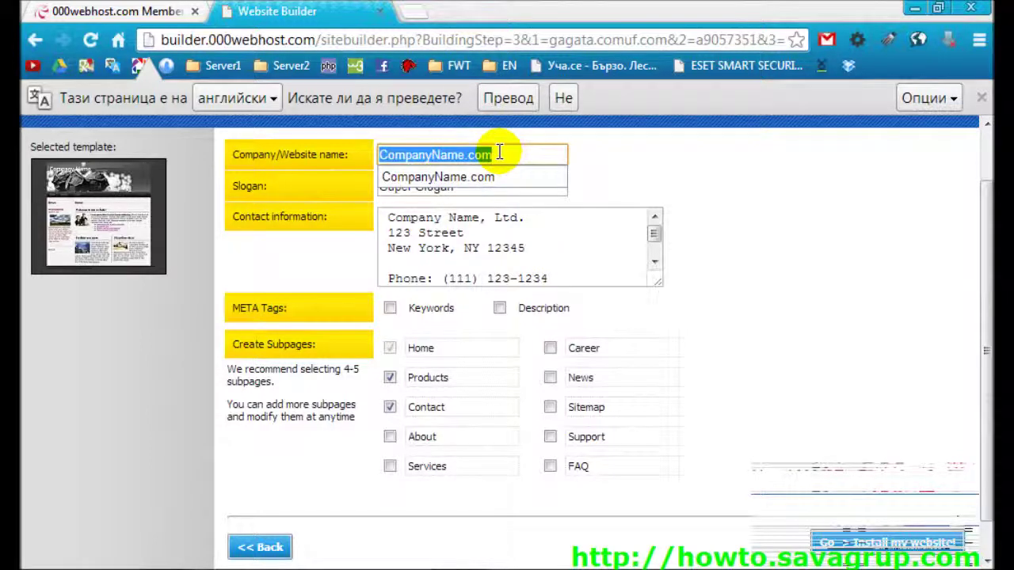
{"action": "type", "text": "H"}
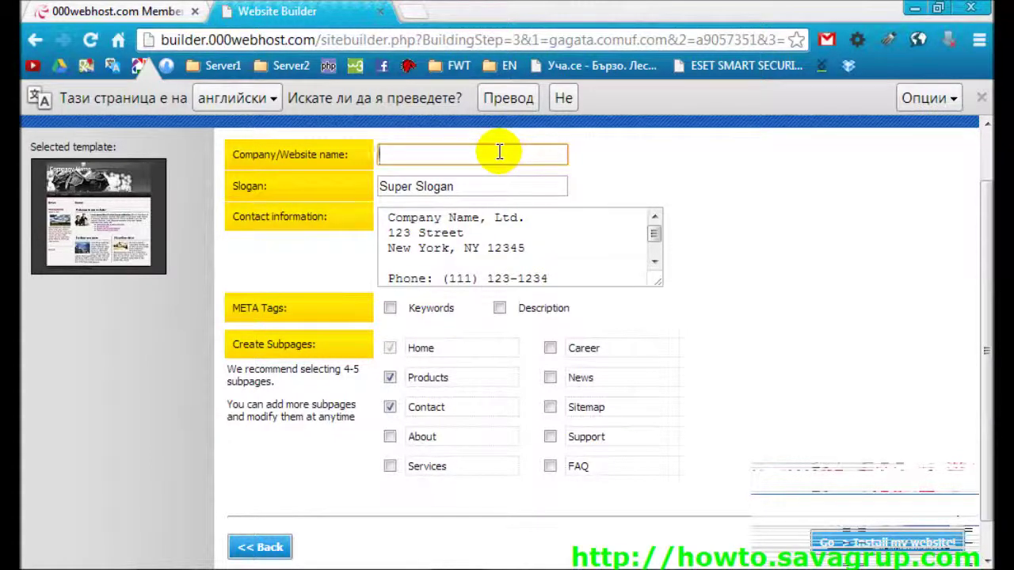
{"action": "type", "text": "Гаг"}
{"action": "key", "text": "BackSpace"}
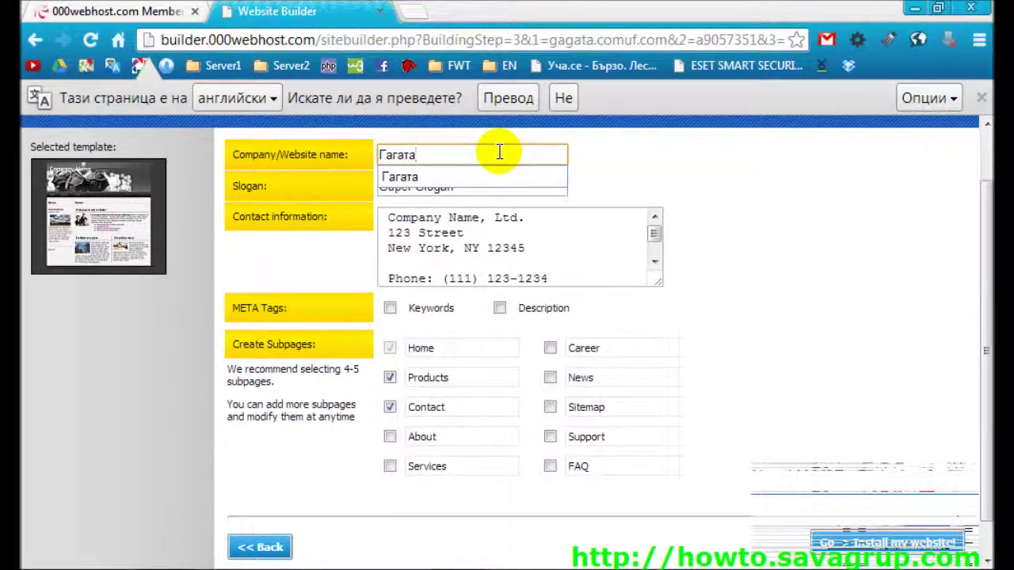
{"action": "type", "text": "гата"}
{"action": "left_click", "coordinate": [681, 174]}
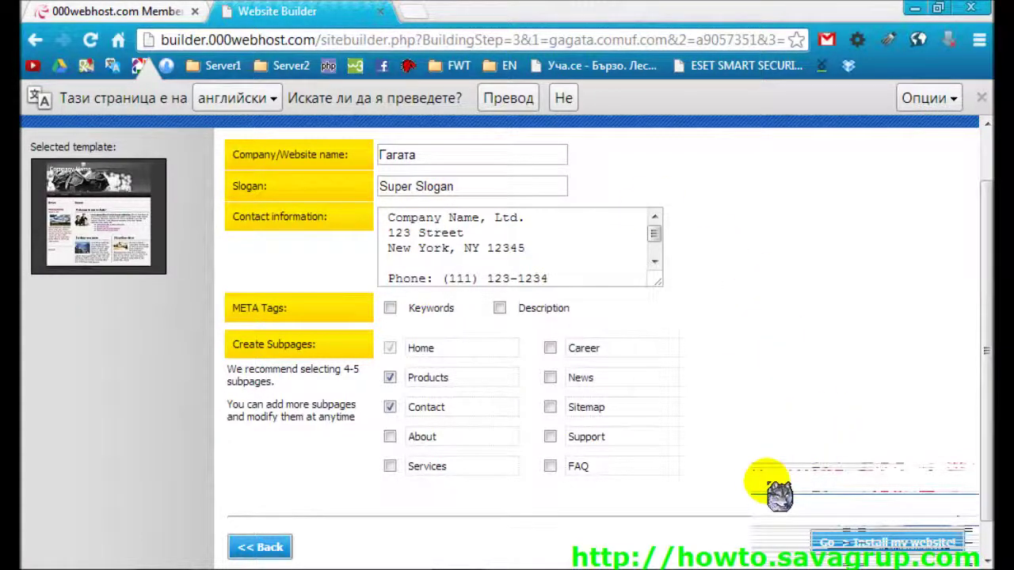
{"action": "scroll", "coordinate": [778, 491], "scroll_direction": "down", "scroll_amount": 1}
{"action": "left_click", "coordinate": [869, 511]}
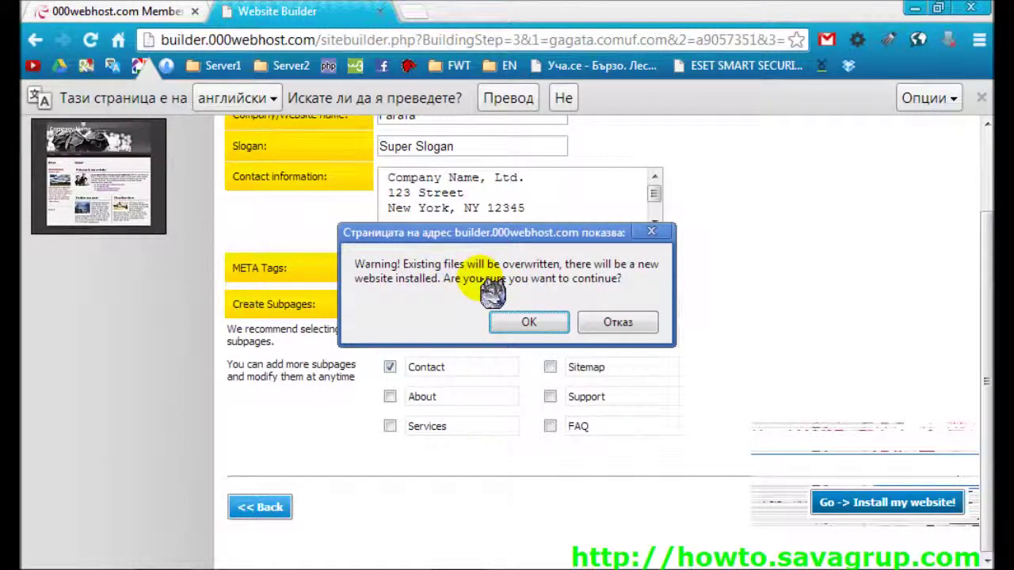
Accept overwriting the existing files so the site installs at gagata.comuf.com
{"action": "left_click", "coordinate": [530, 323]}
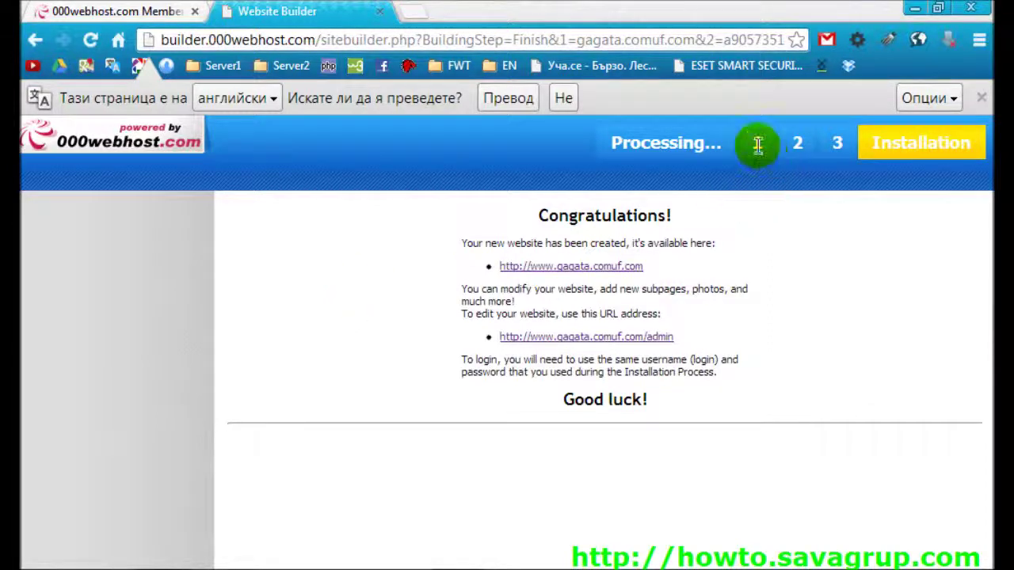
{"action": "left_click", "coordinate": [168, 11]}
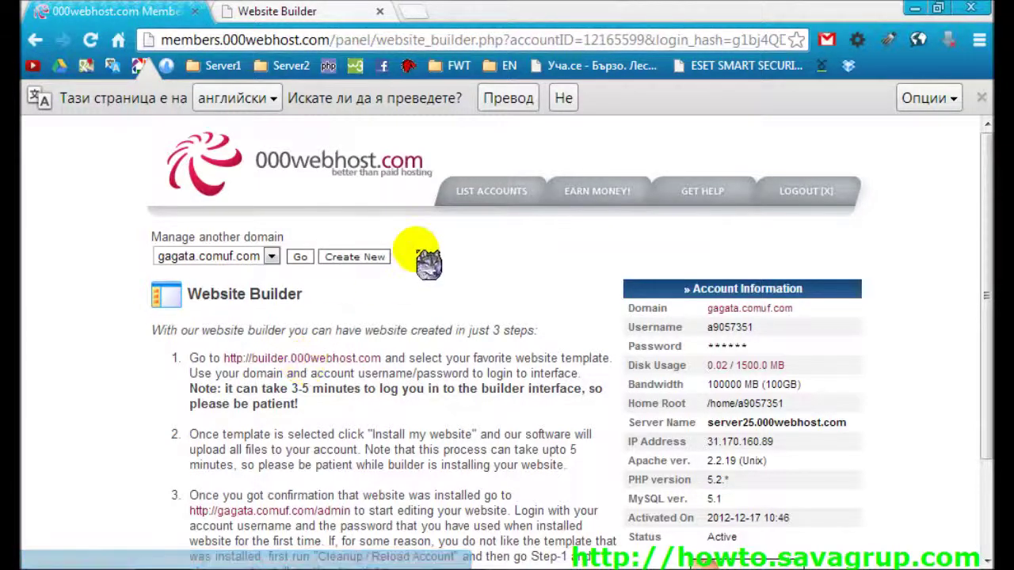
{"action": "left_click", "coordinate": [274, 11]}
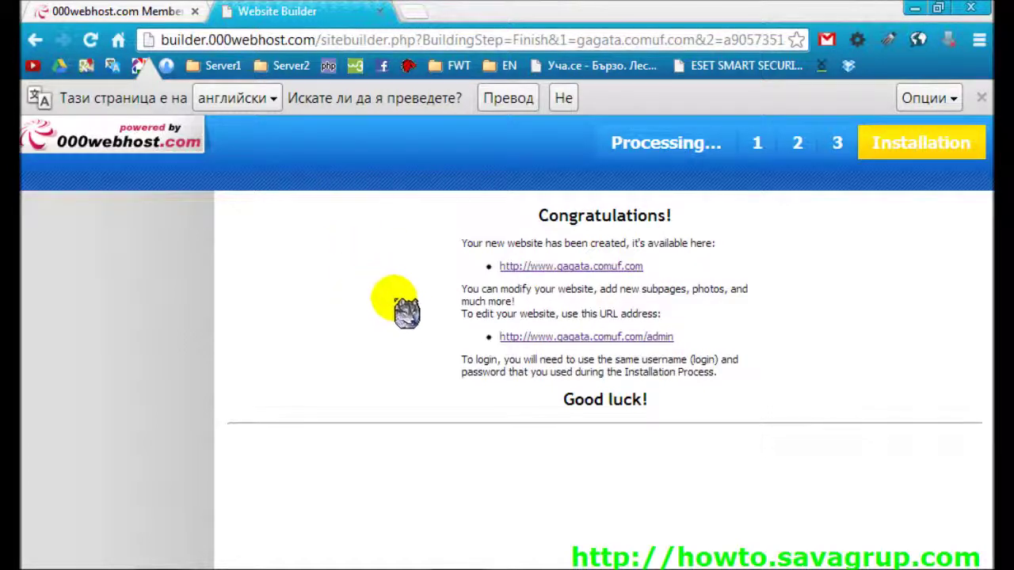
{"action": "left_click", "coordinate": [562, 268]}
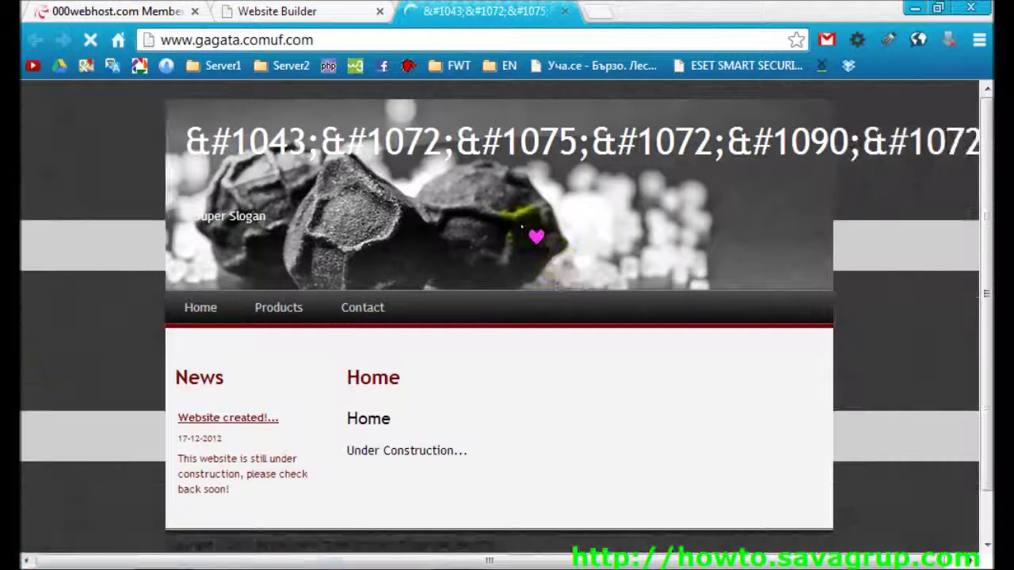
{"action": "scroll", "coordinate": [541, 231], "scroll_direction": "down", "scroll_amount": 1}
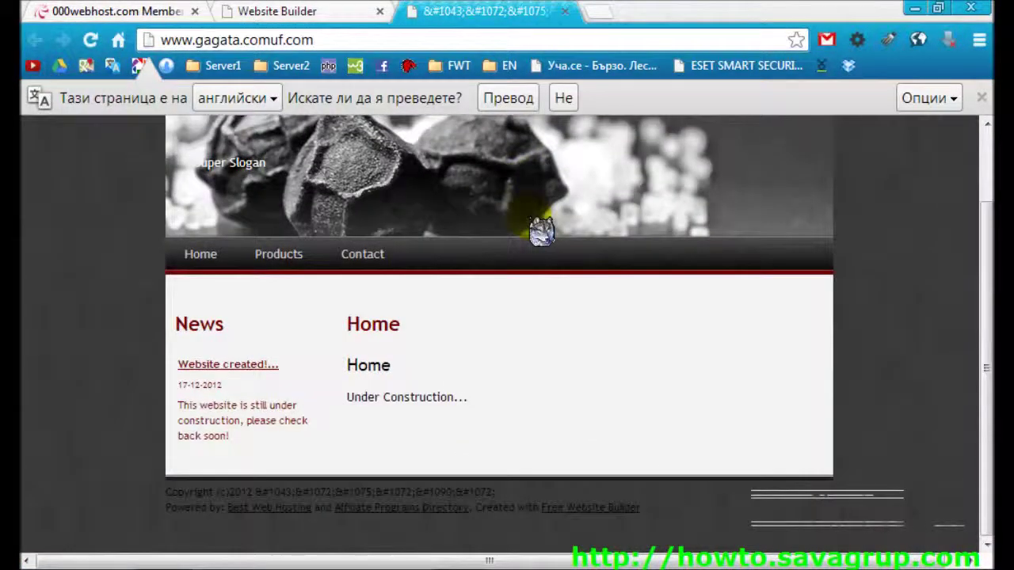
{"action": "scroll", "coordinate": [542, 231], "scroll_direction": "up", "scroll_amount": 1}
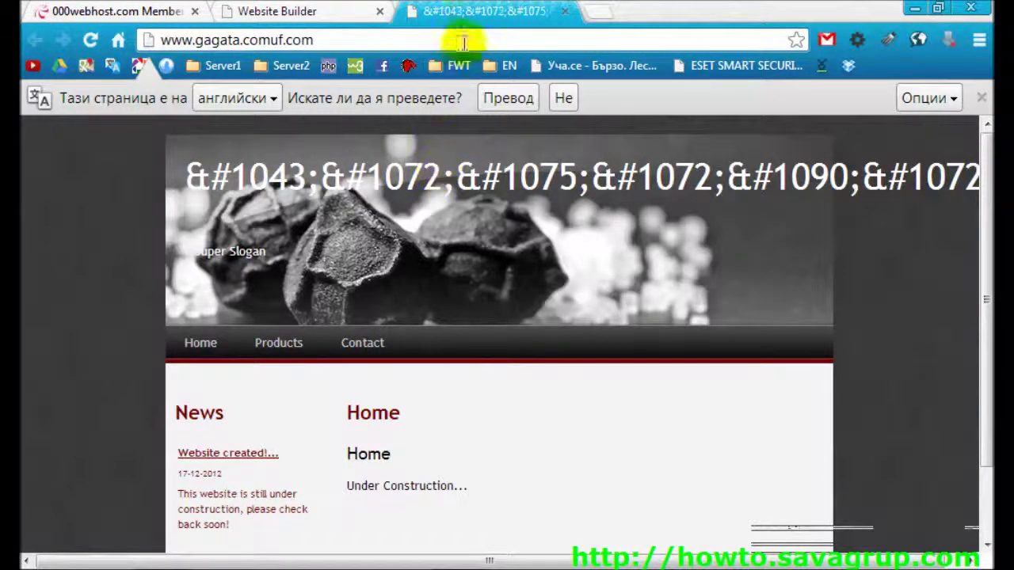
{"action": "left_click", "coordinate": [564, 11]}
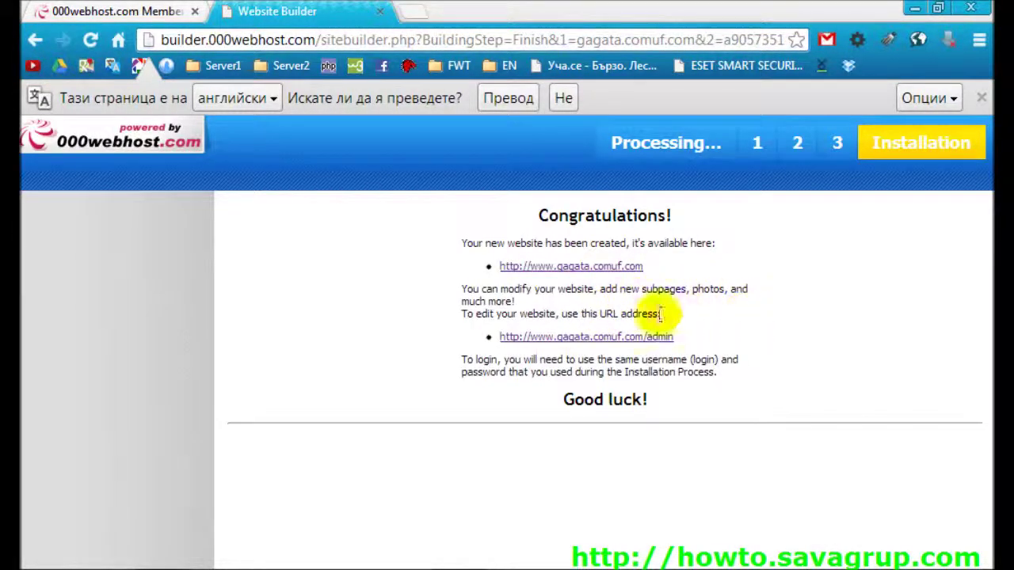
Open the gagata.comuf.com/admin panel in its own tab and return to the Members tab
{"action": "left_click", "coordinate": [605, 339]}
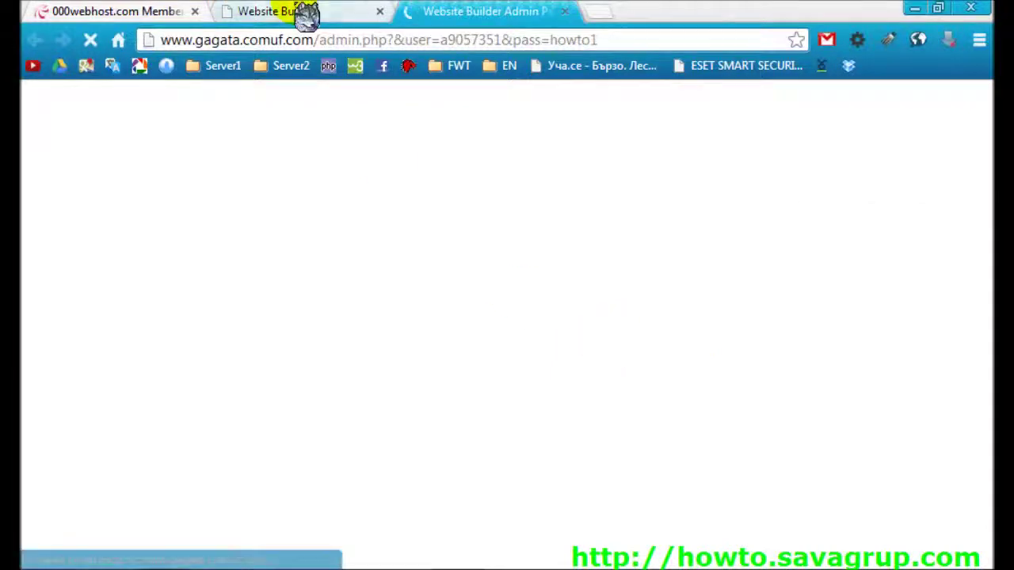
{"action": "left_click", "coordinate": [378, 11]}
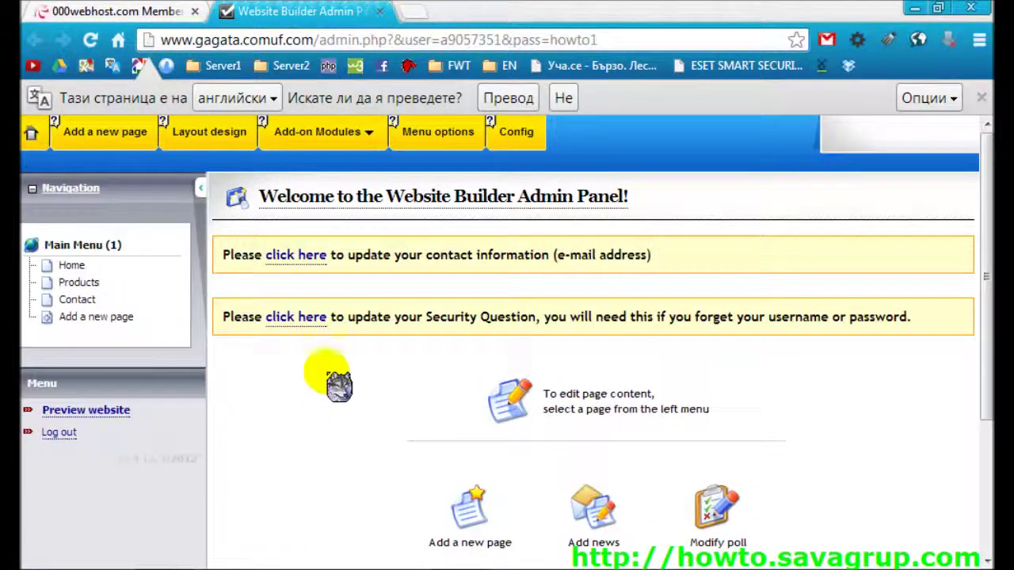
{"action": "scroll", "coordinate": [348, 386], "scroll_direction": "down", "scroll_amount": 3}
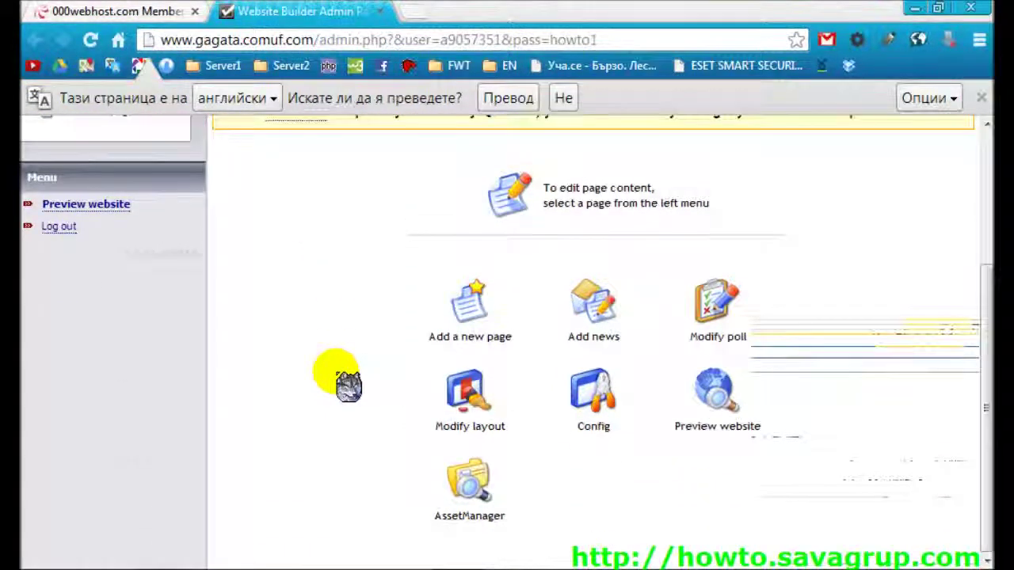
{"action": "scroll", "coordinate": [348, 386], "scroll_direction": "up", "scroll_amount": 3}
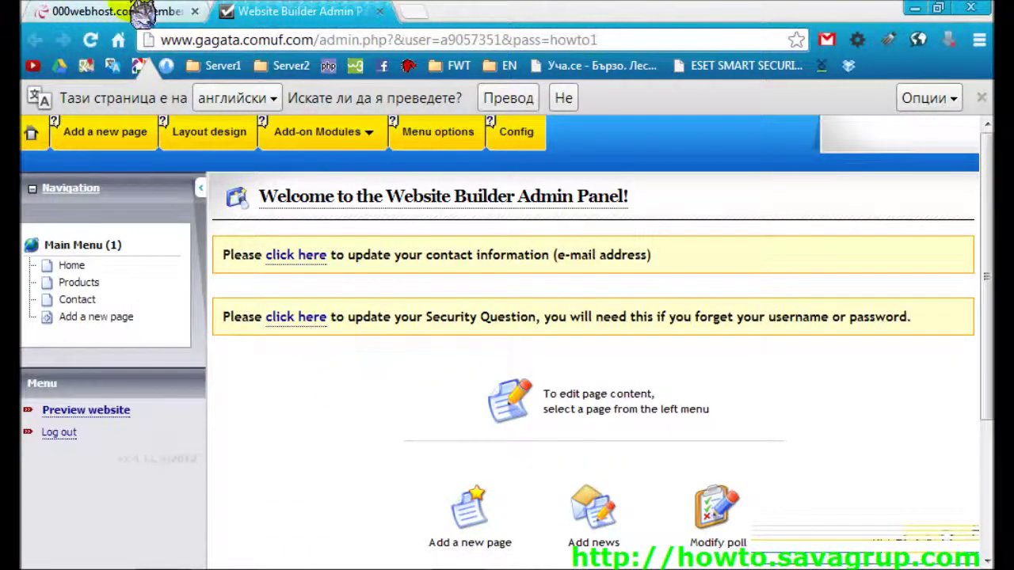
{"action": "left_click", "coordinate": [107, 12]}
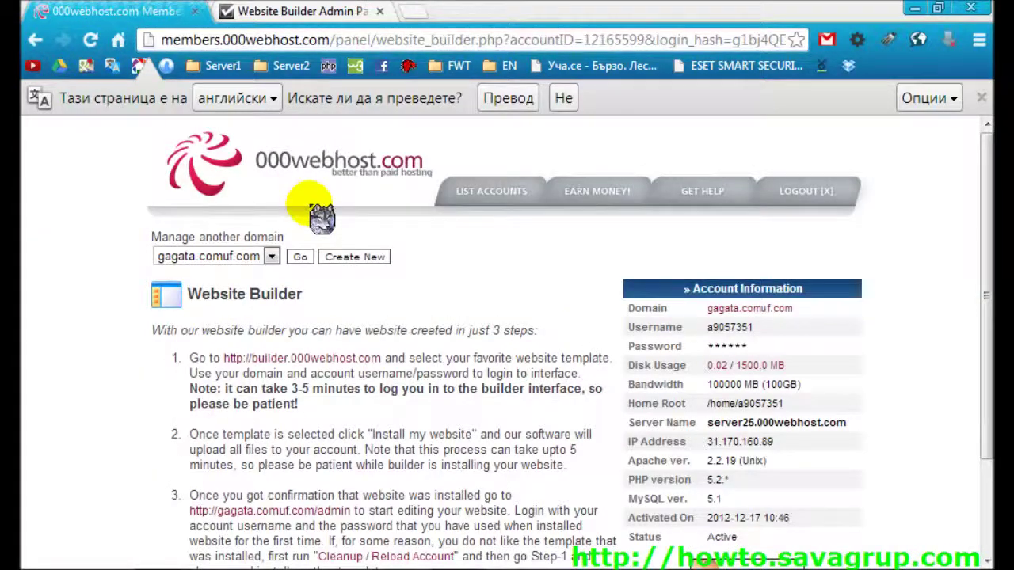
Go back to the control panel, open Website Builder, then switch to the Admin Panel tab
{"action": "scroll", "coordinate": [536, 312], "scroll_direction": "down", "scroll_amount": 2}
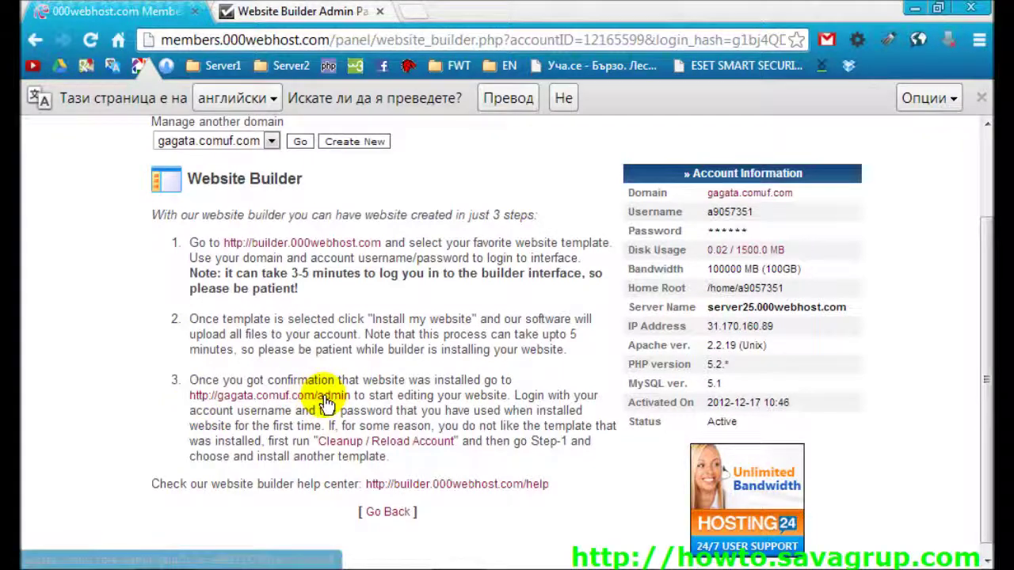
{"action": "left_click", "coordinate": [35, 40]}
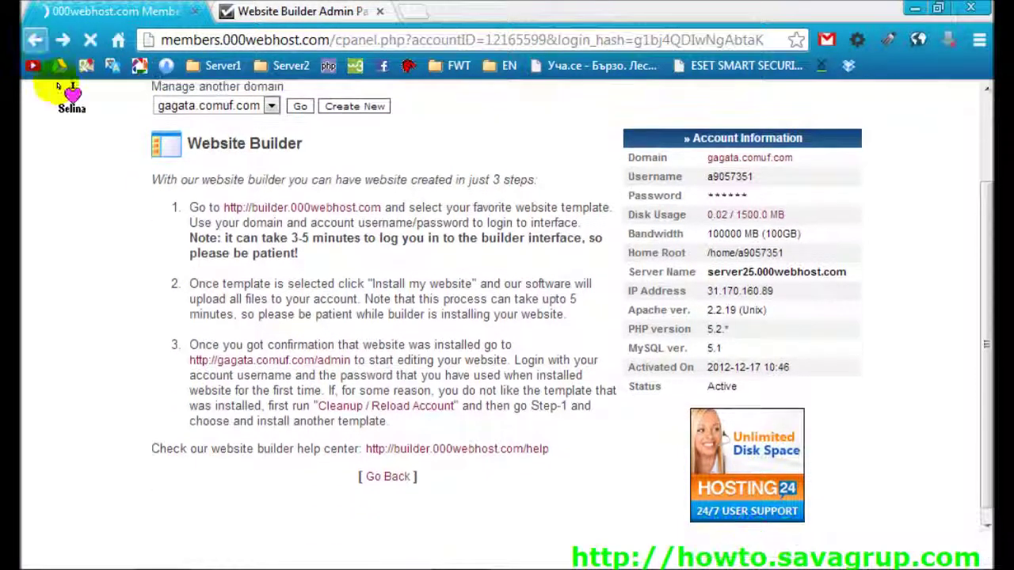
{"action": "scroll", "coordinate": [147, 314], "scroll_direction": "down", "scroll_amount": 10}
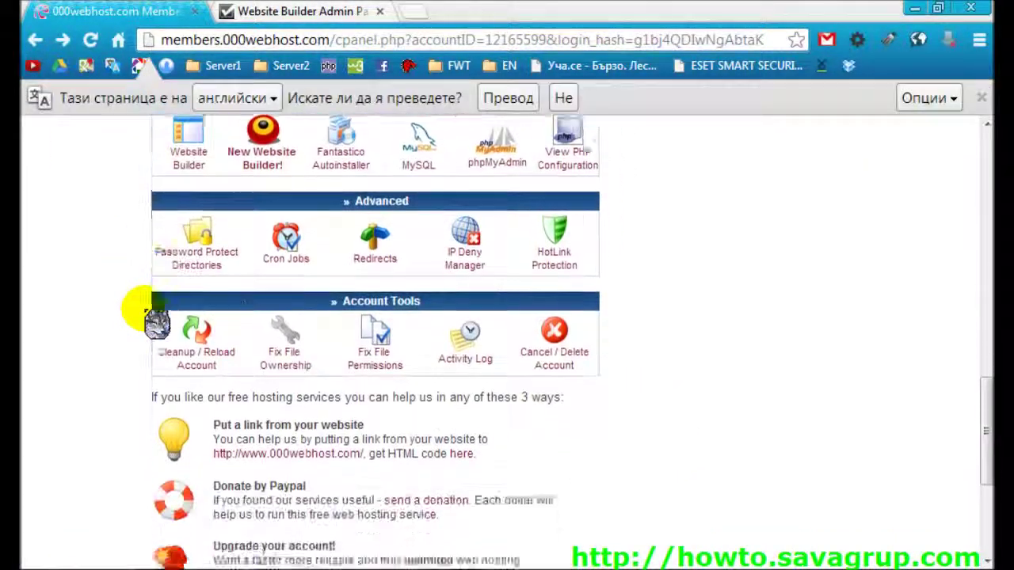
{"action": "scroll", "coordinate": [156, 321], "scroll_direction": "up", "scroll_amount": 3}
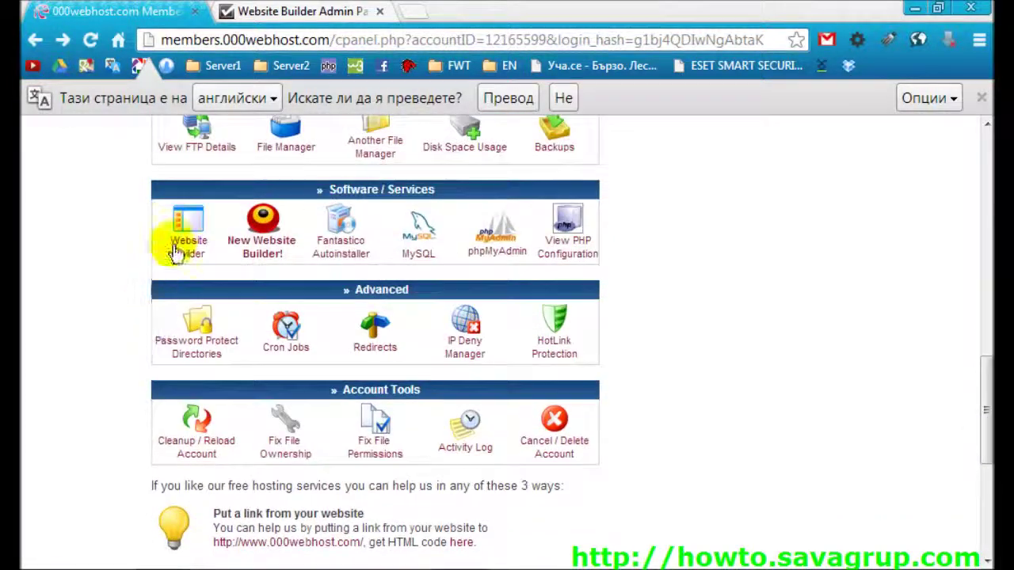
{"action": "left_click", "coordinate": [177, 248]}
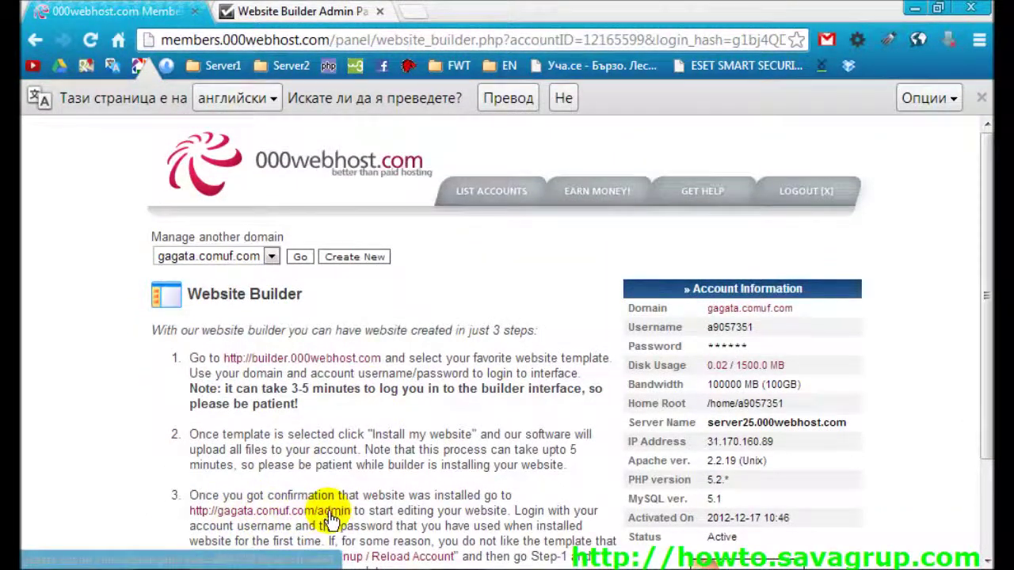
{"action": "left_click", "coordinate": [308, 24]}
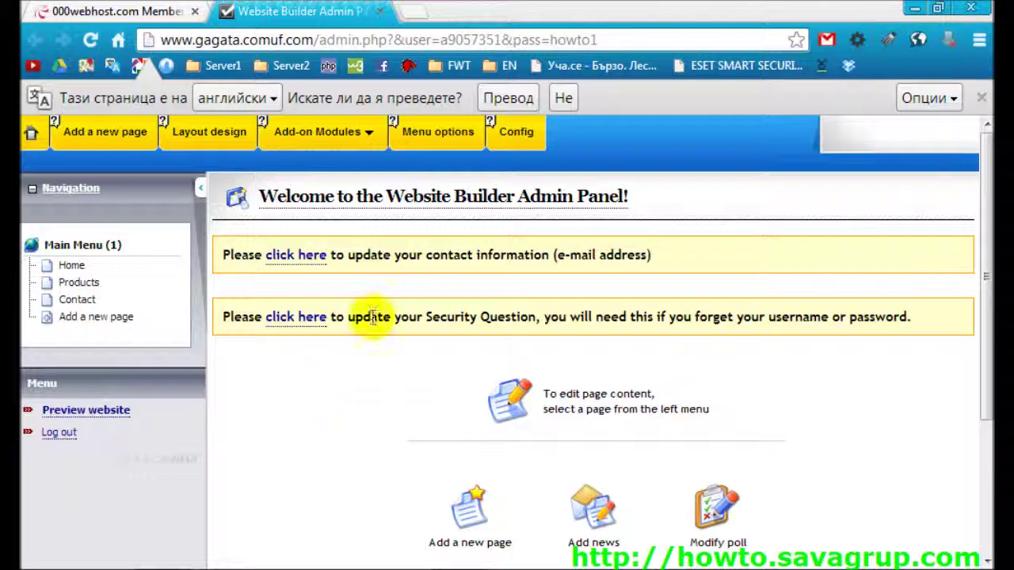
In Config's Meta Tags settings, set Meta Charset to Unicode (UTF-8)
{"action": "left_click", "coordinate": [511, 136]}
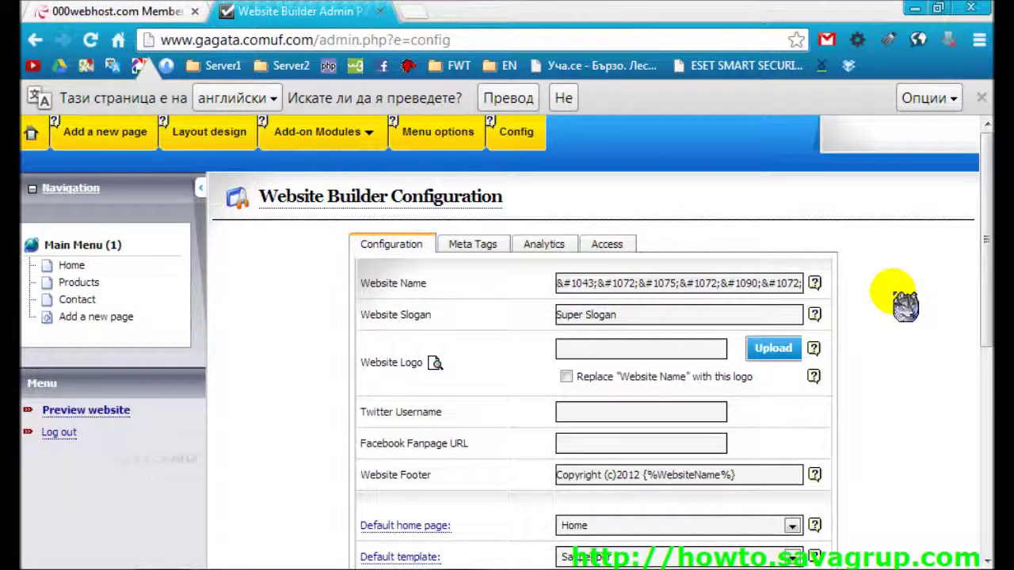
{"action": "left_click", "coordinate": [475, 248]}
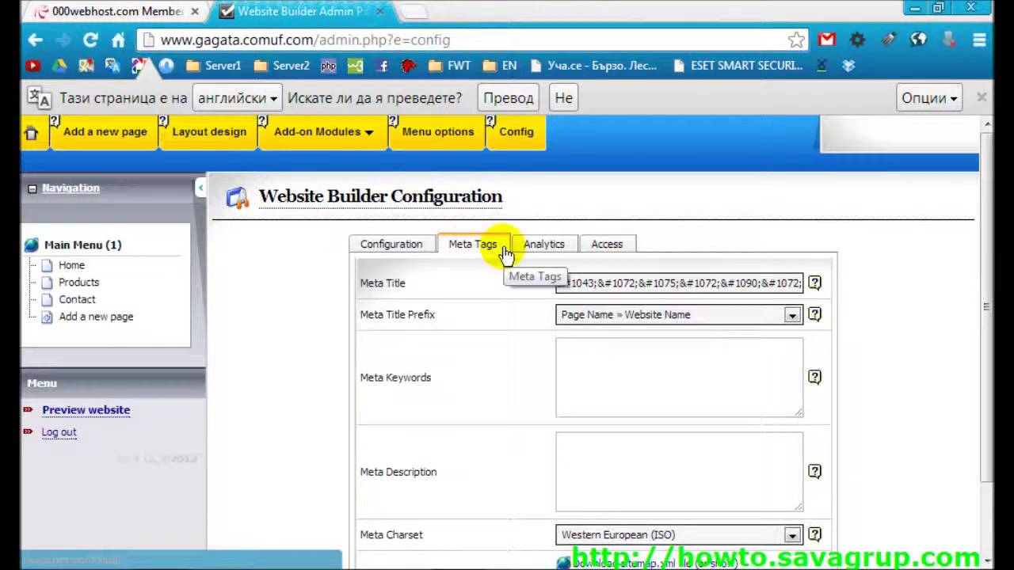
{"action": "scroll", "coordinate": [874, 357], "scroll_direction": "down", "scroll_amount": 1}
{"action": "scroll", "coordinate": [874, 356], "scroll_direction": "down", "scroll_amount": 1}
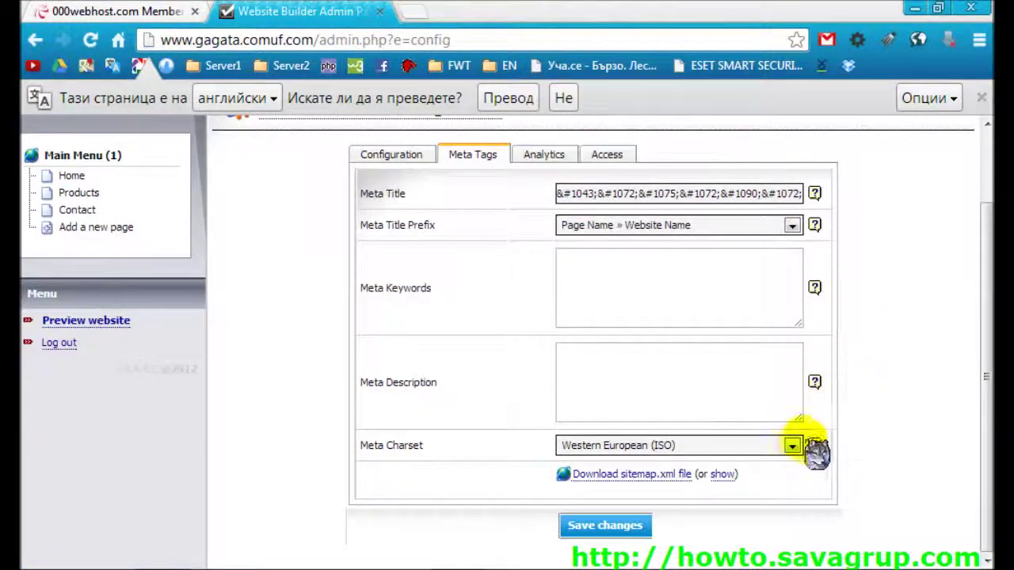
{"action": "left_click", "coordinate": [792, 445]}
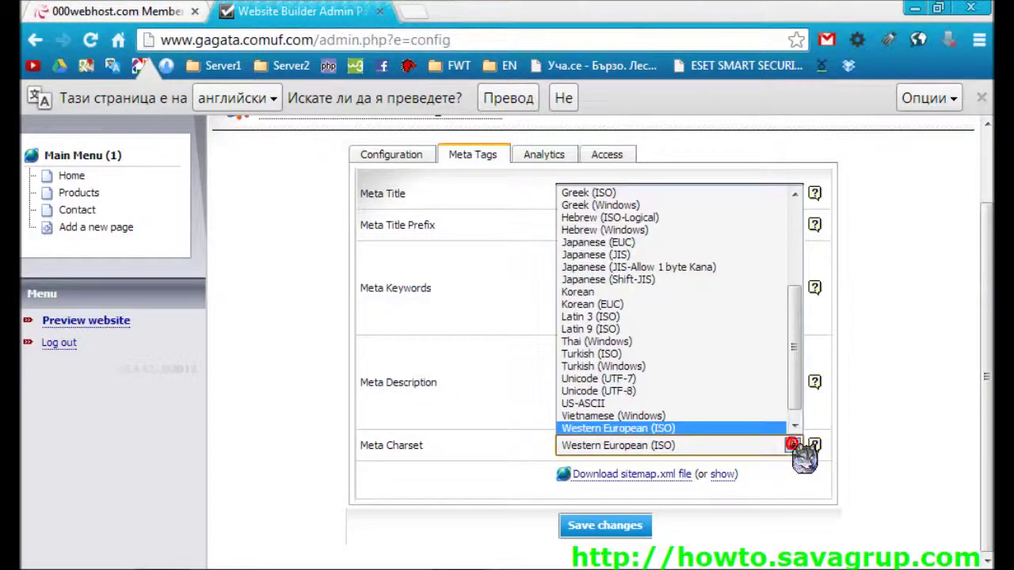
{"action": "left_click", "coordinate": [636, 389]}
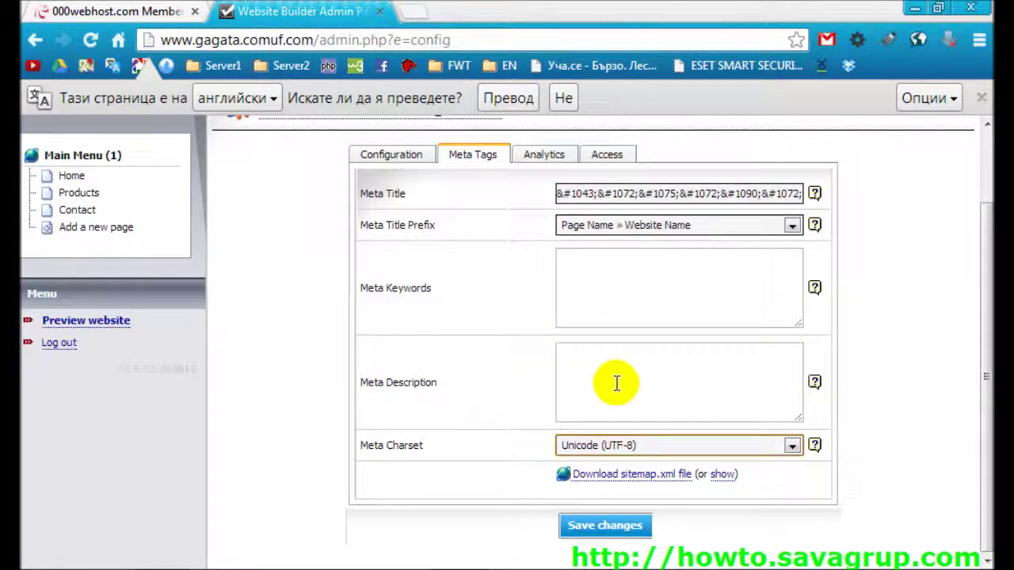
{"action": "left_click", "coordinate": [483, 344]}
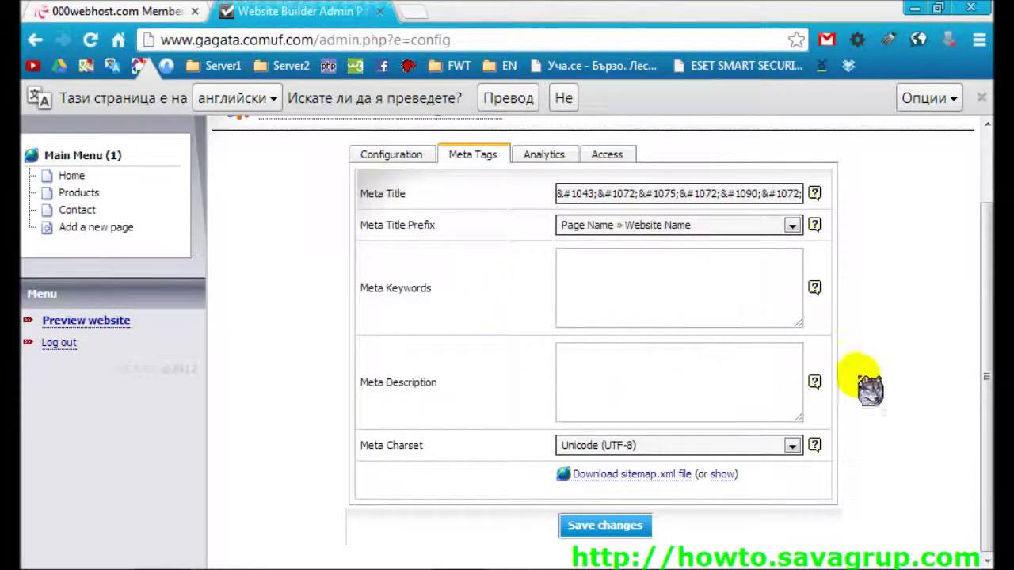
{"action": "left_click", "coordinate": [792, 446]}
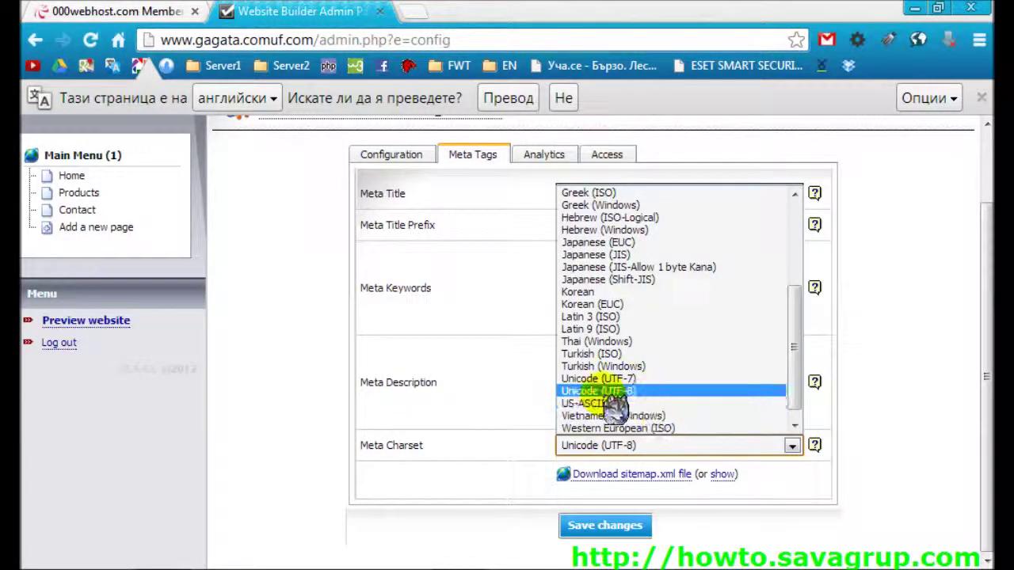
{"action": "left_click", "coordinate": [633, 391]}
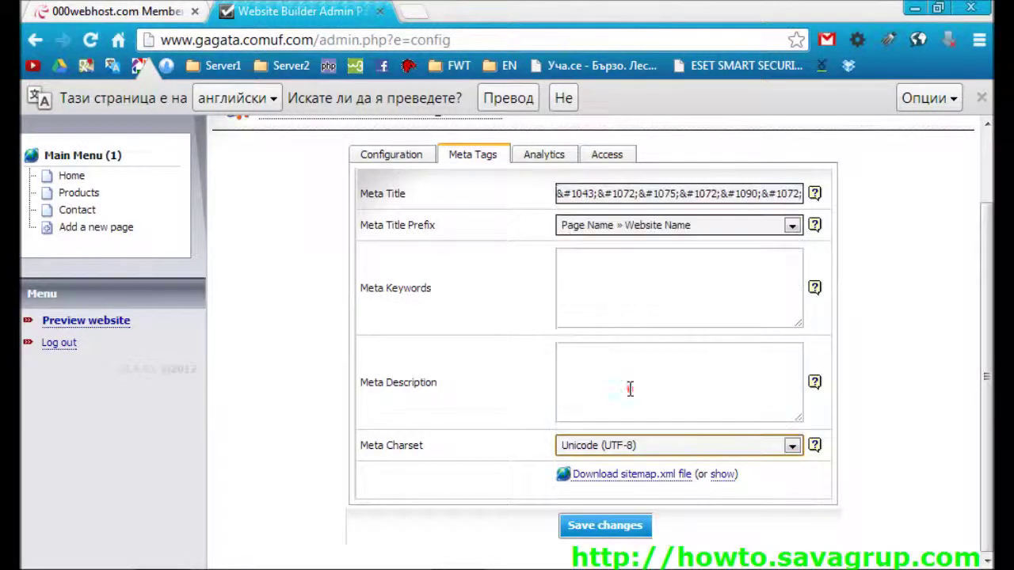
{"action": "mouse_move", "coordinate": [605, 537]}
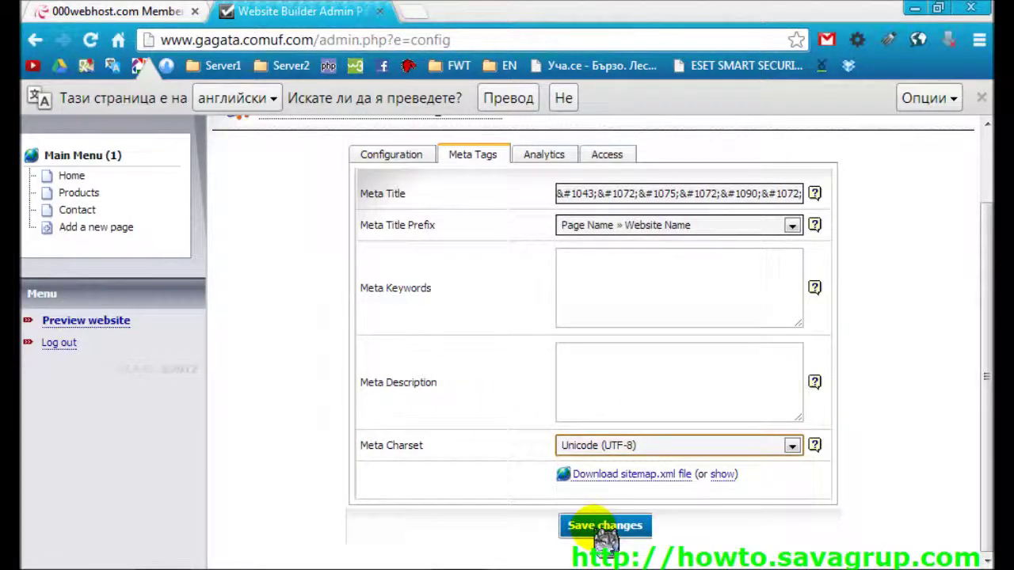
Save the charset change and enter the Website Name Камини "Гагата"
{"action": "left_click", "coordinate": [604, 528]}
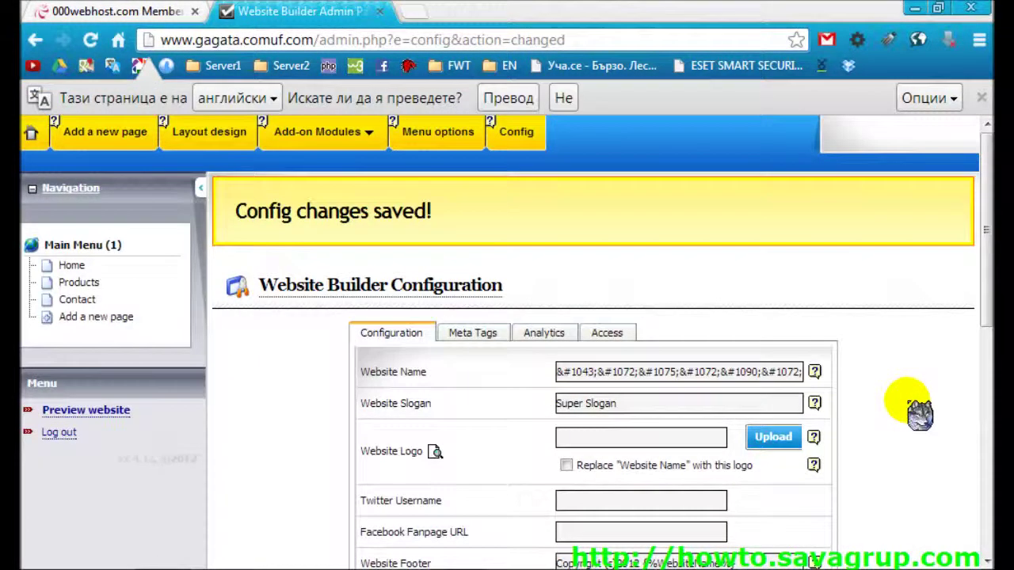
{"action": "triple_click", "coordinate": [703, 372]}
{"action": "type", "text": "Гагата\""}
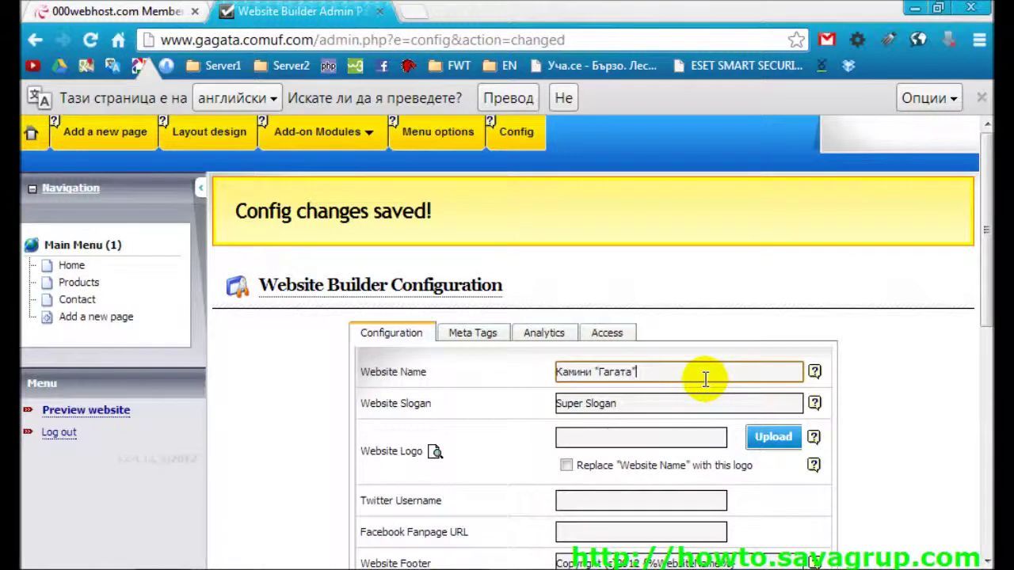
Replace the slogan Super Slogan with the suggested Най-евтините камини
{"action": "scroll", "coordinate": [875, 416], "scroll_direction": "down", "scroll_amount": 3}
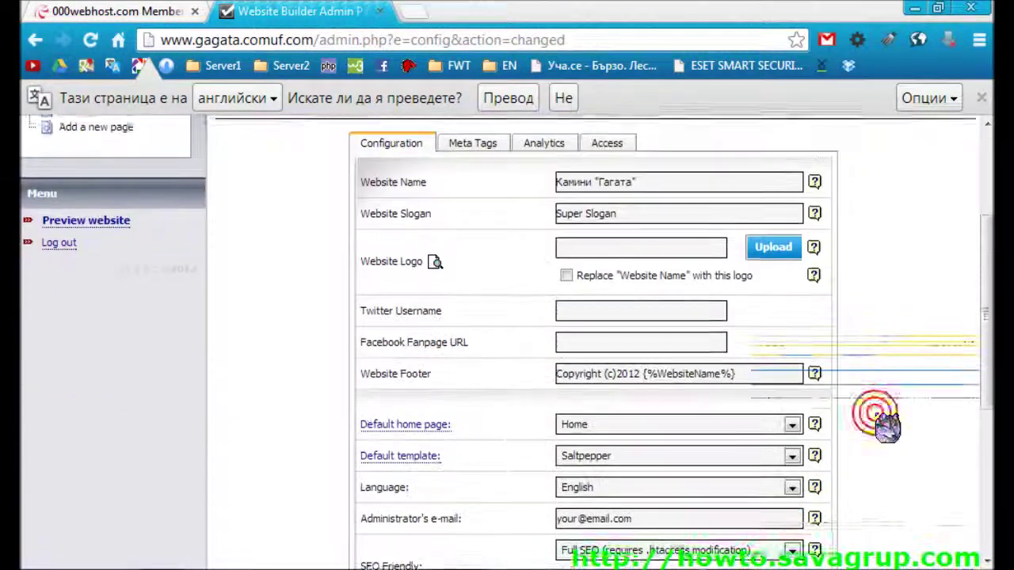
{"action": "triple_click", "coordinate": [698, 208]}
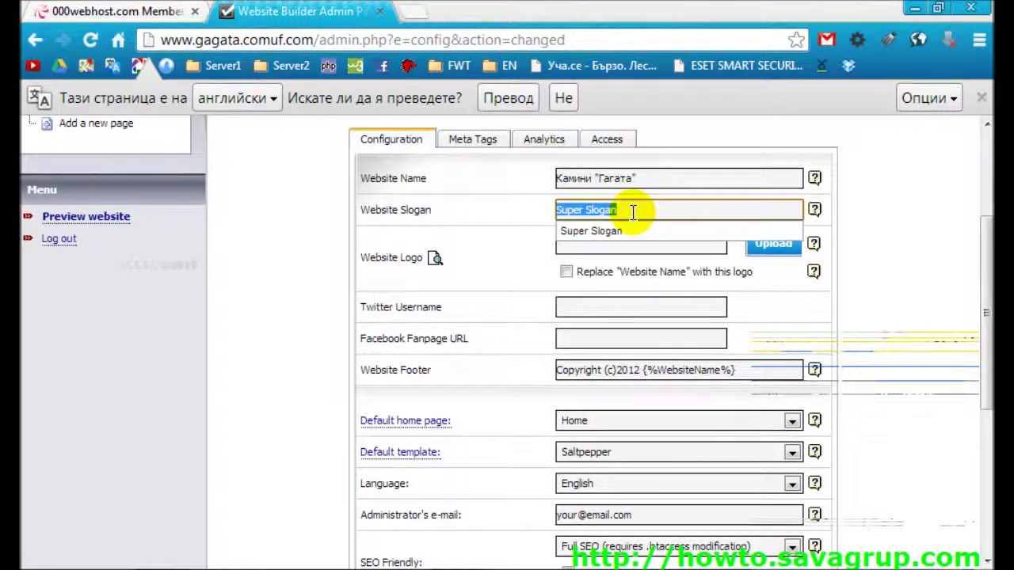
{"action": "key", "text": "BackSpace"}
{"action": "key", "text": "BackSpace"}
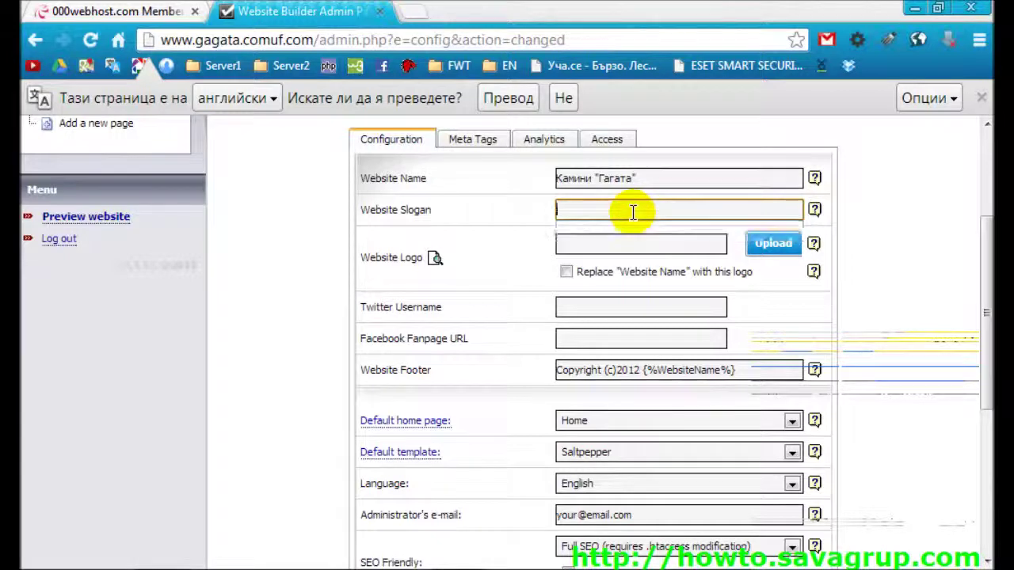
{"action": "type", "text": "Н"}
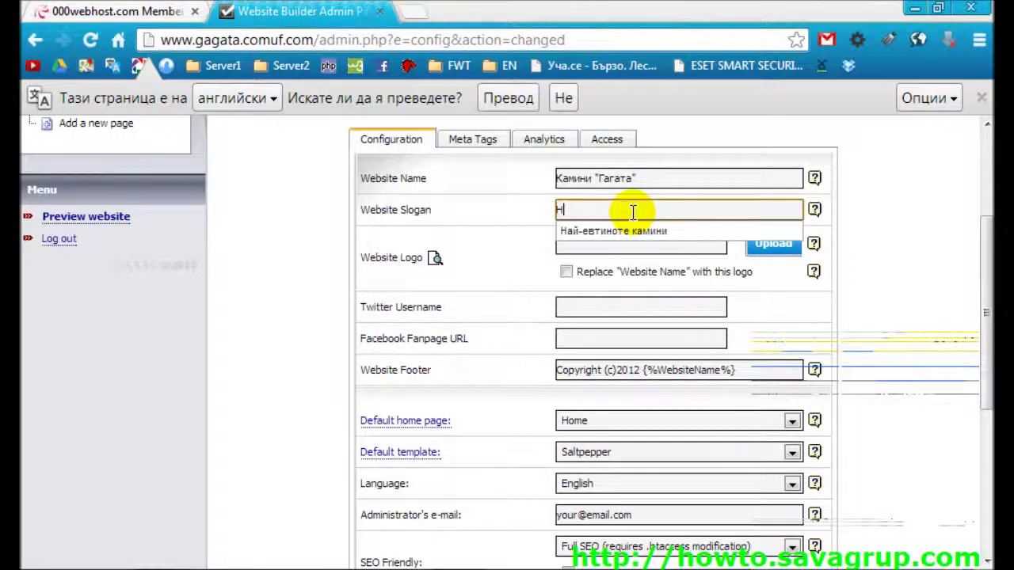
{"action": "key", "text": "Down"}
{"action": "key", "text": "Return"}
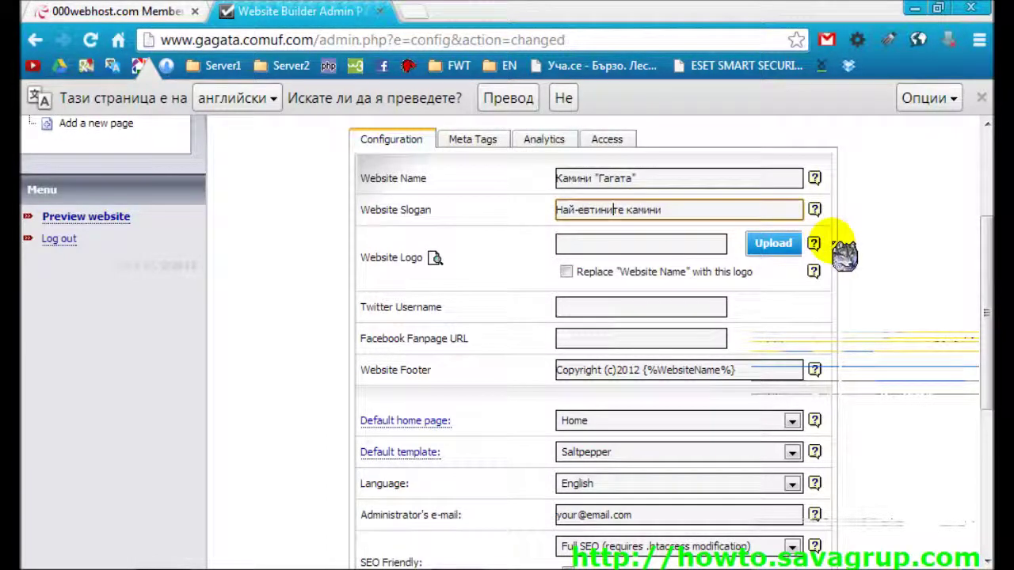
{"action": "scroll", "coordinate": [845, 253], "scroll_direction": "down", "scroll_amount": 3}
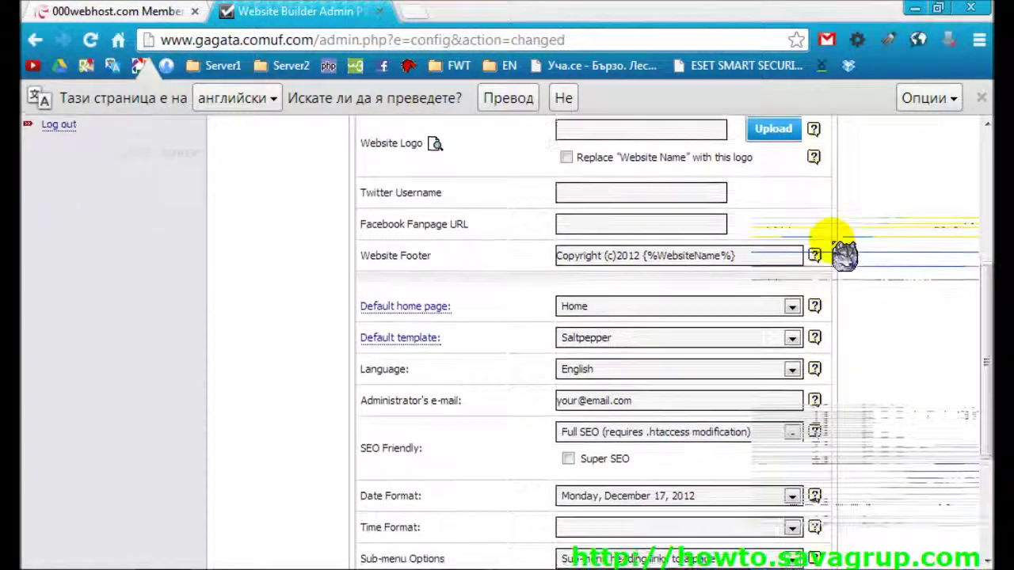
{"action": "scroll", "coordinate": [844, 253], "scroll_direction": "up", "scroll_amount": 3}
{"action": "left_click", "coordinate": [667, 271]}
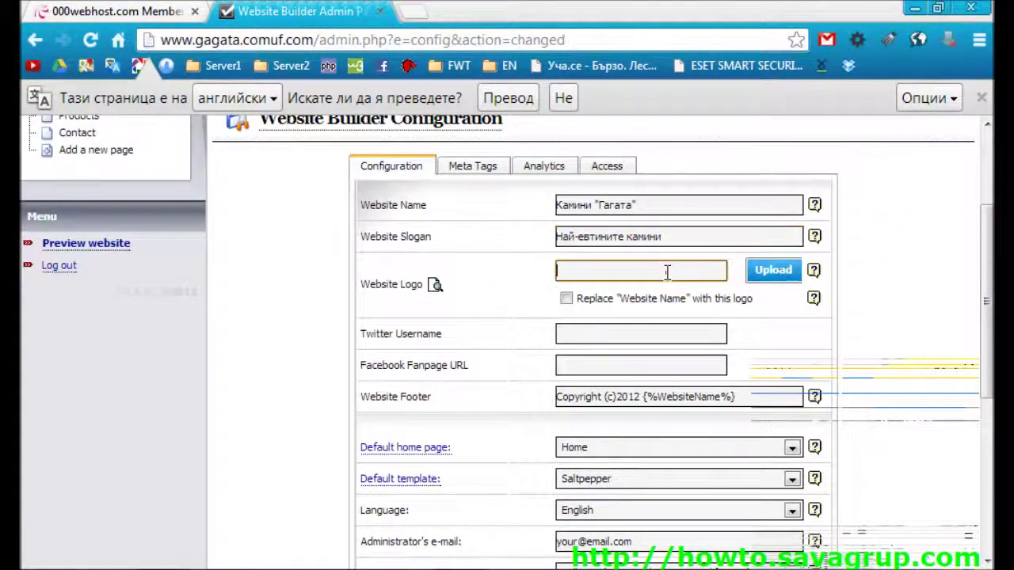
Choose az.jpg from the desktop as the logo image to upload
{"action": "left_click", "coordinate": [776, 277]}
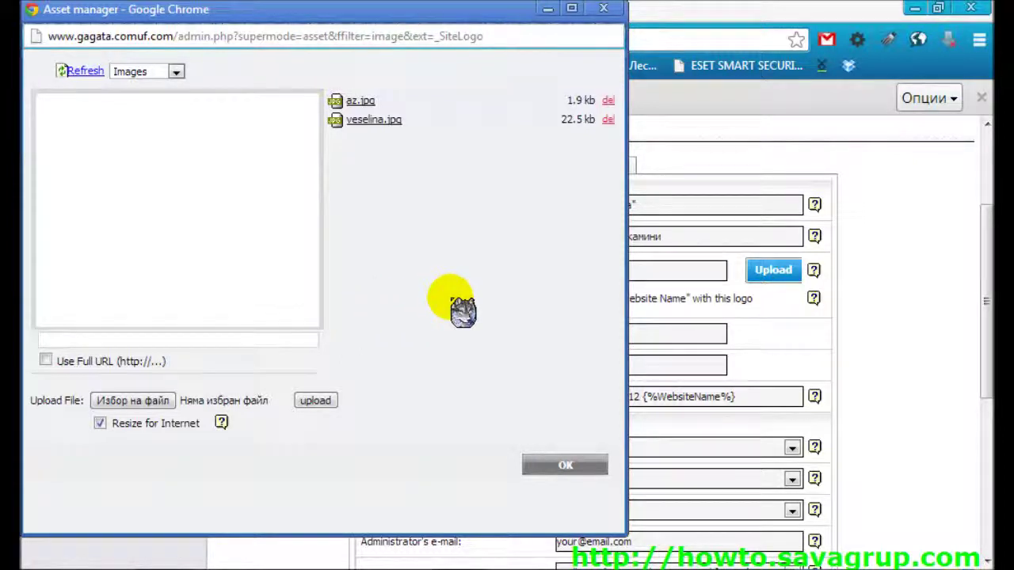
{"action": "left_click", "coordinate": [145, 407]}
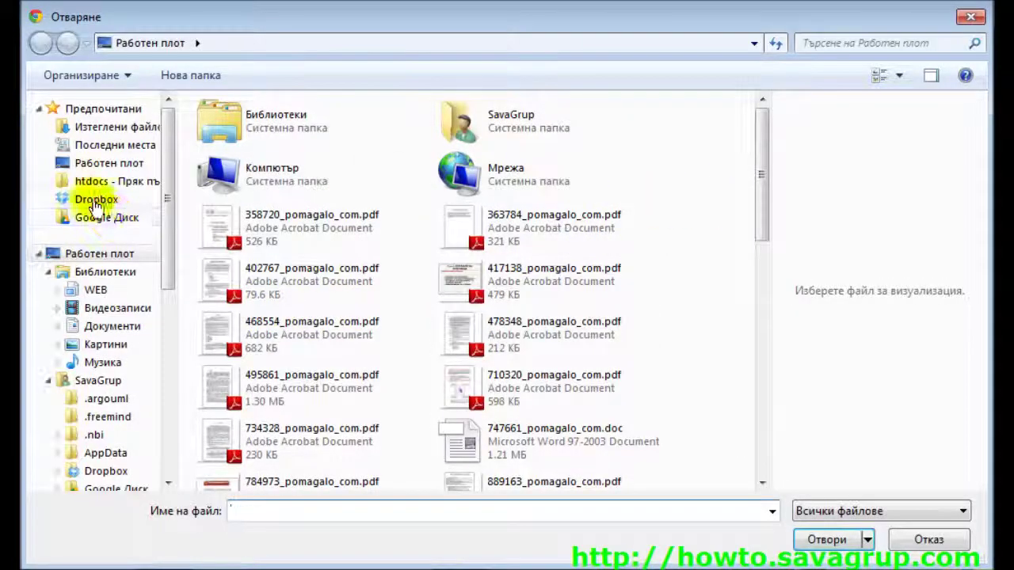
{"action": "left_click_drag", "start_coordinate": [769, 174], "coordinate": [769, 236]}
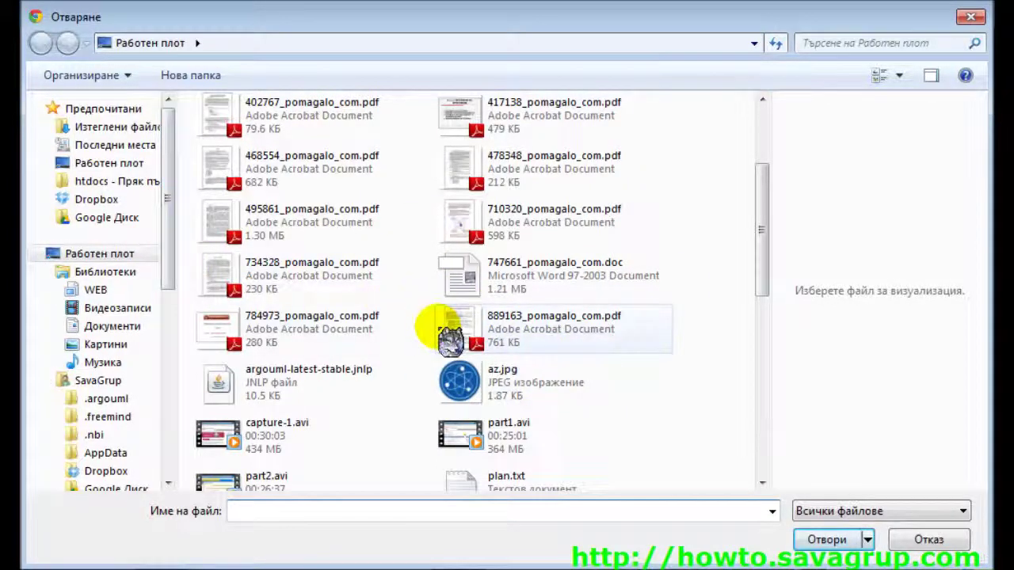
{"action": "left_click", "coordinate": [516, 387]}
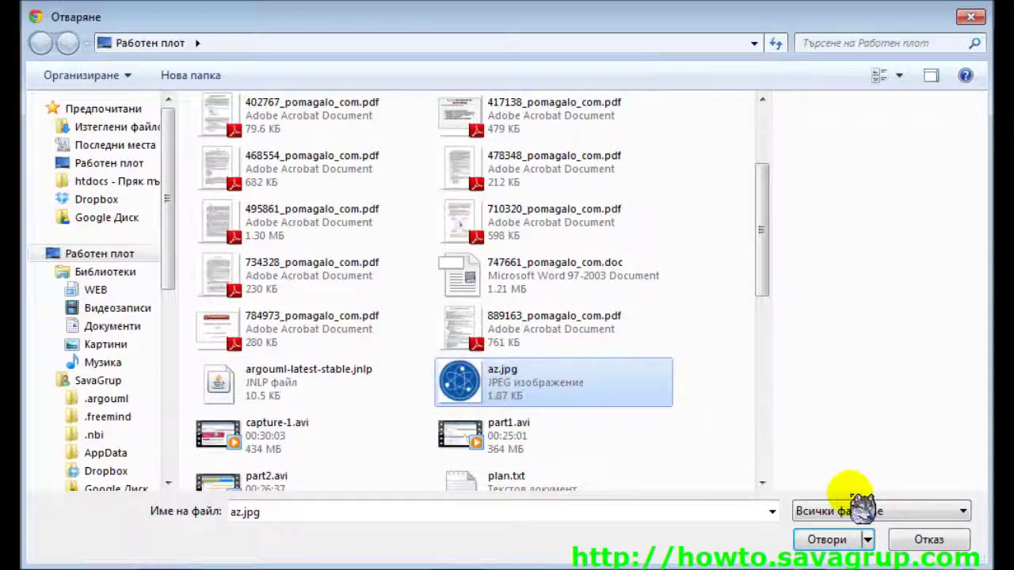
{"action": "left_click", "coordinate": [826, 539]}
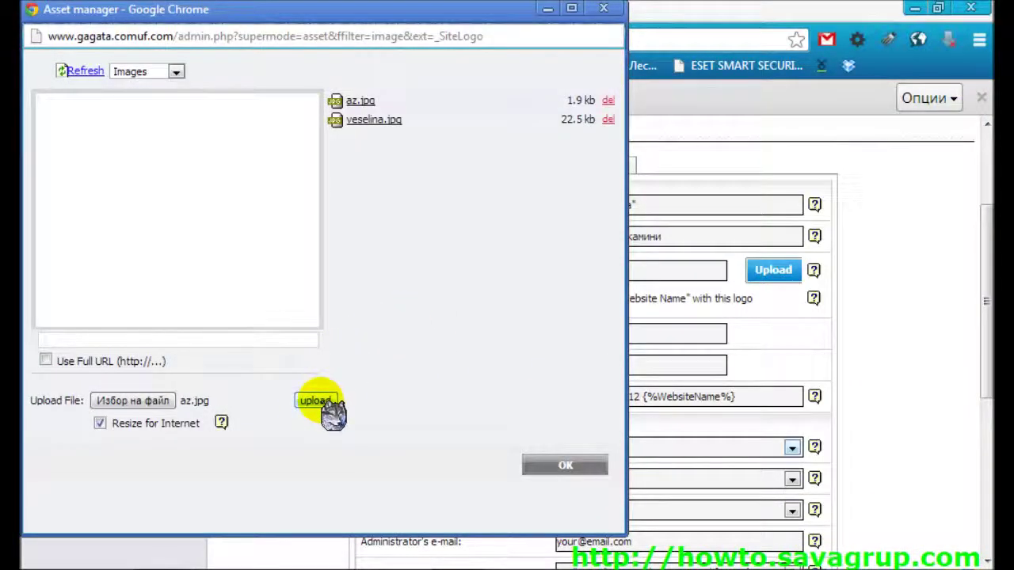
Cancel replacing the existing upload and select az.jpg from the image library
{"action": "left_click", "coordinate": [317, 402]}
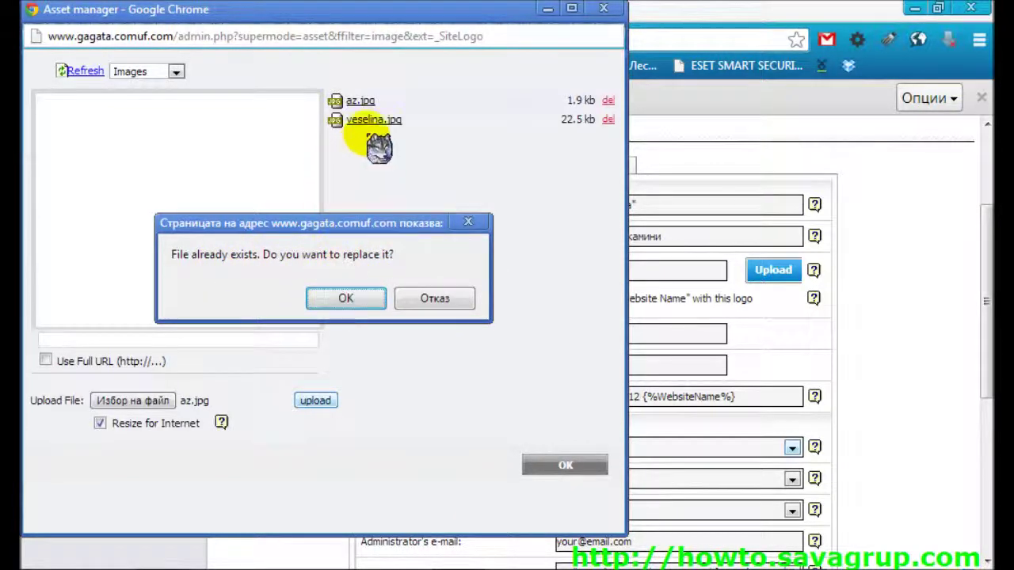
{"action": "left_click", "coordinate": [435, 298]}
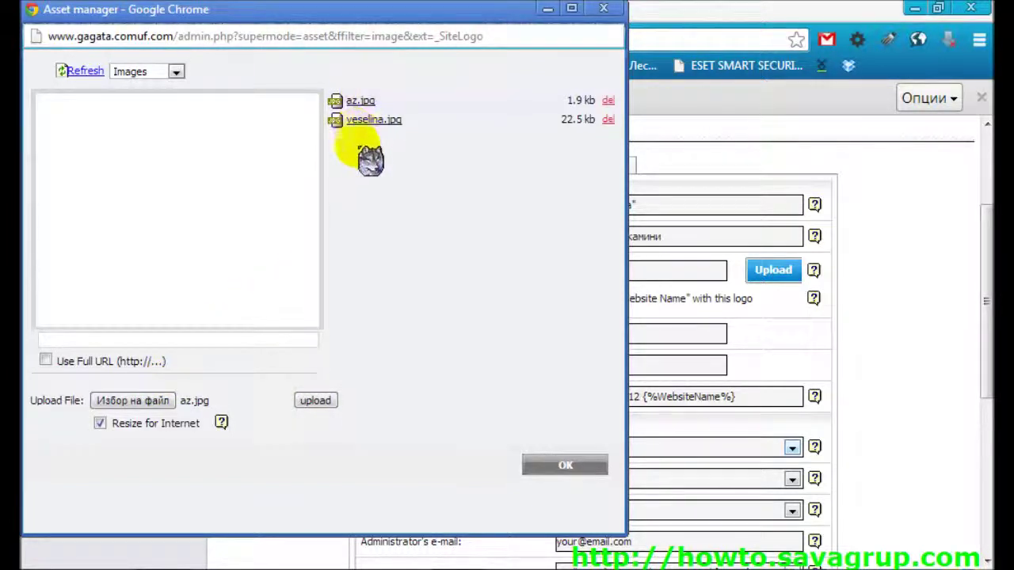
{"action": "left_click", "coordinate": [361, 103]}
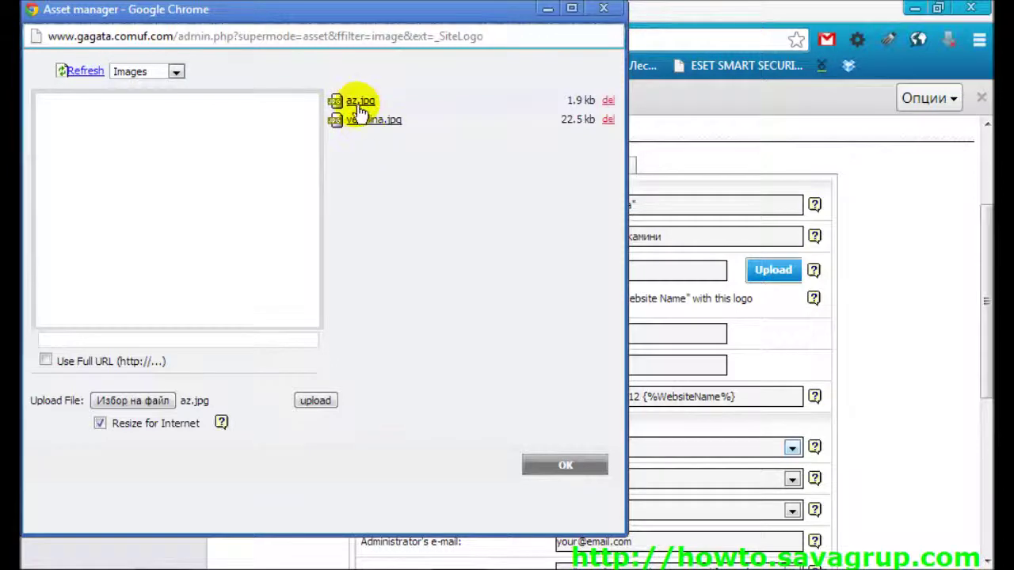
{"action": "left_click", "coordinate": [360, 103]}
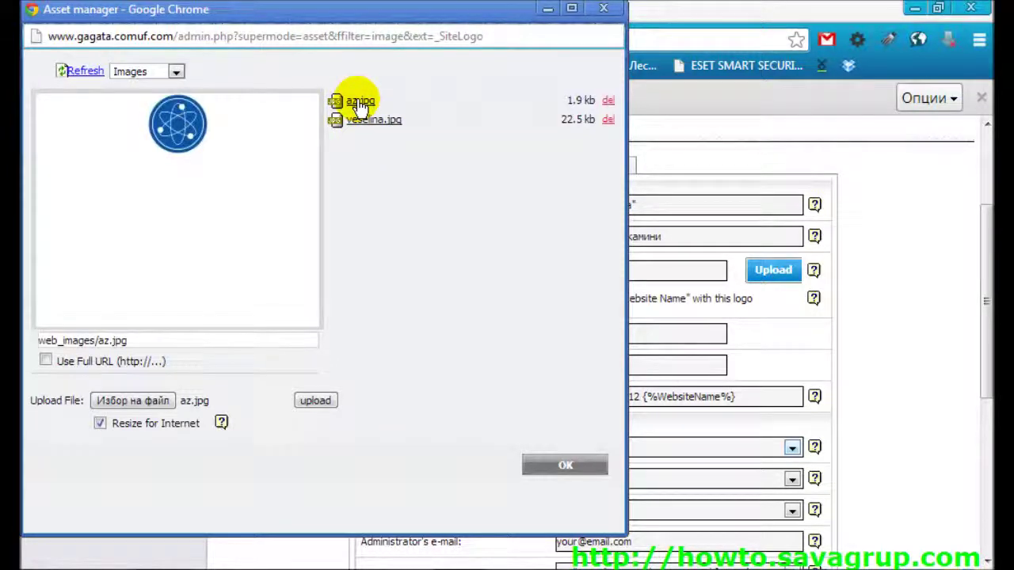
{"action": "left_click", "coordinate": [363, 119]}
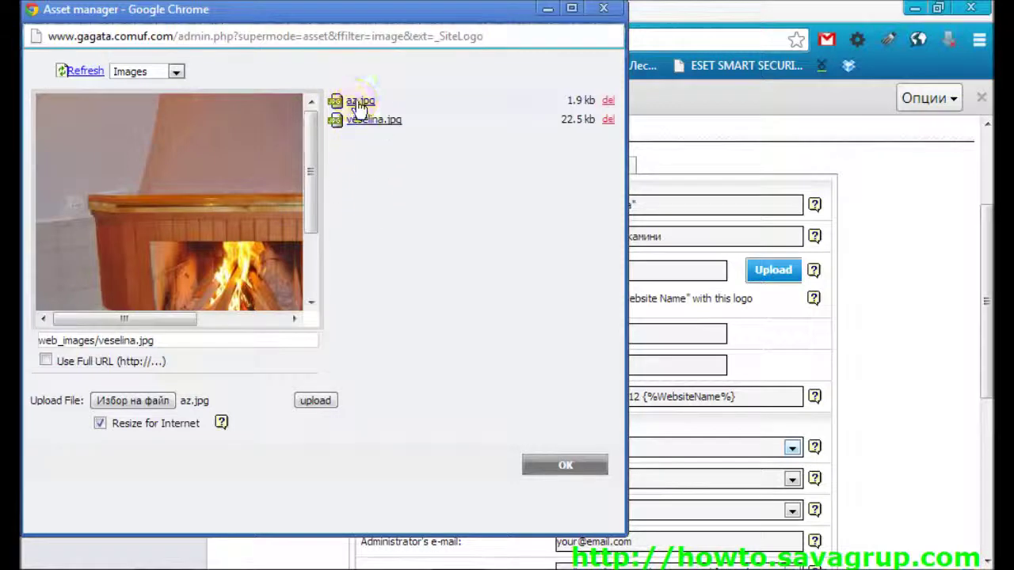
{"action": "left_click", "coordinate": [359, 103]}
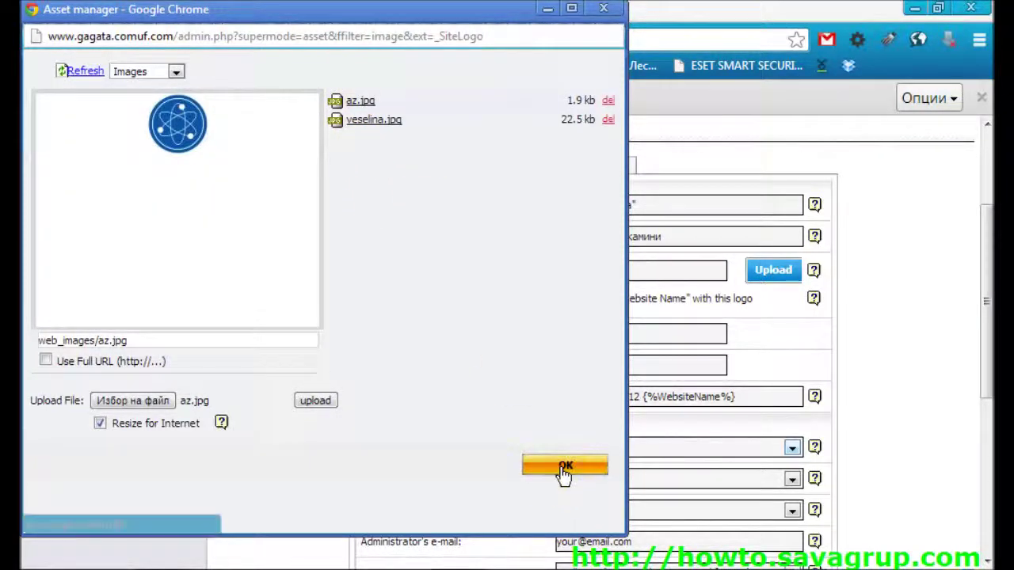
Accept az.jpg as the website logo and check the live gagata.comuf.com site
{"action": "left_click", "coordinate": [564, 467]}
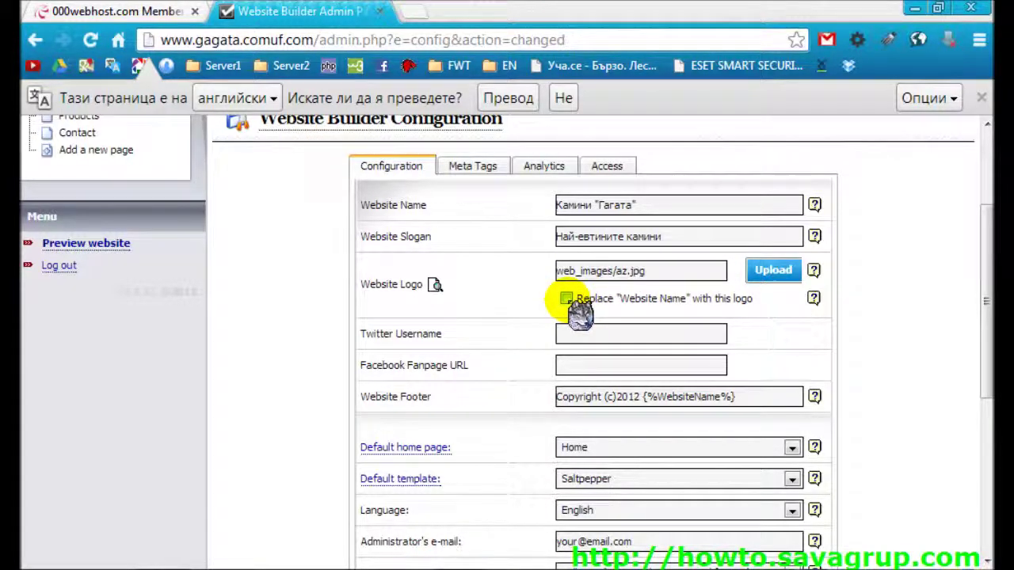
{"action": "left_click", "coordinate": [638, 307]}
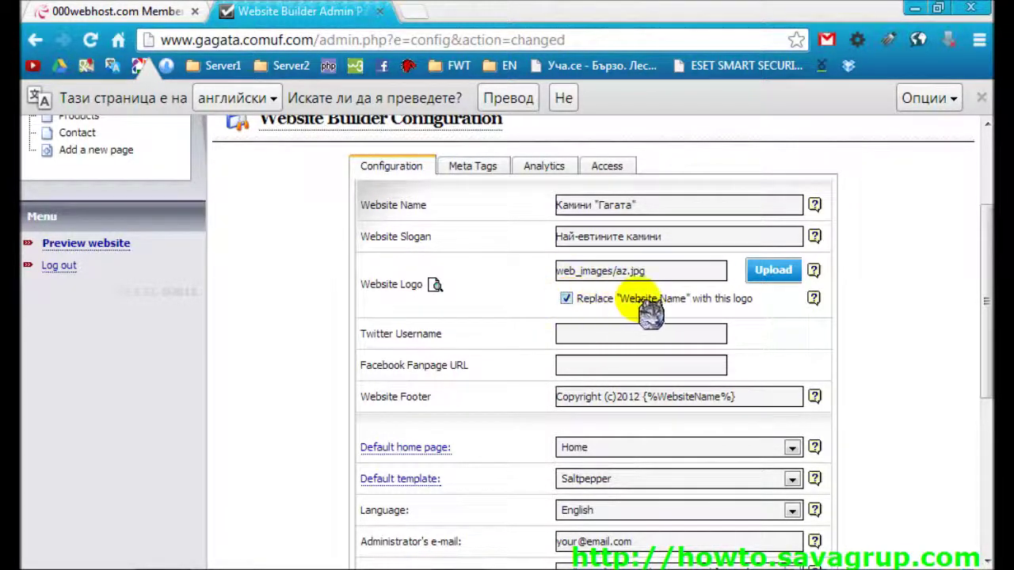
{"action": "left_click", "coordinate": [139, 11]}
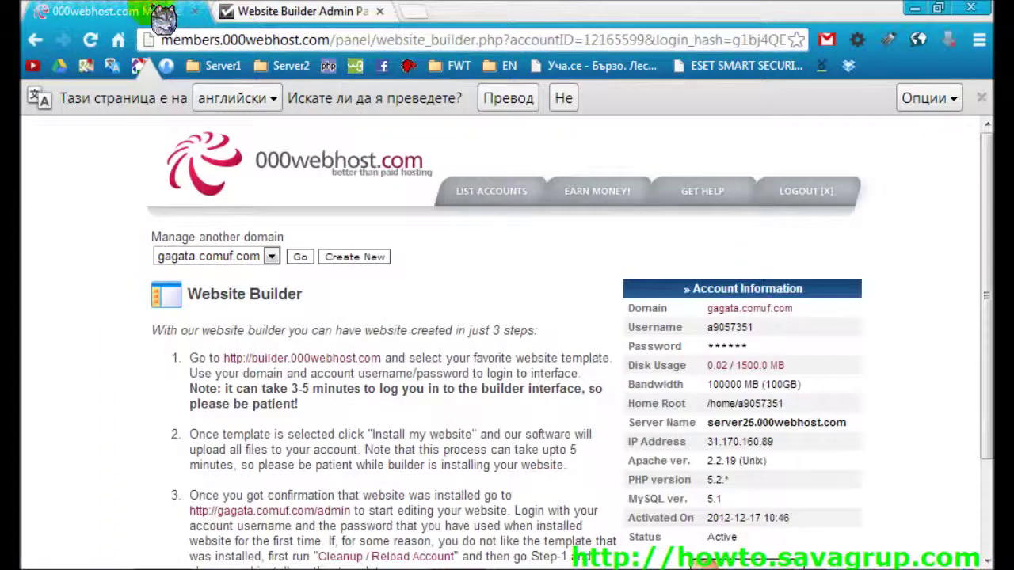
{"action": "left_click", "coordinate": [765, 310]}
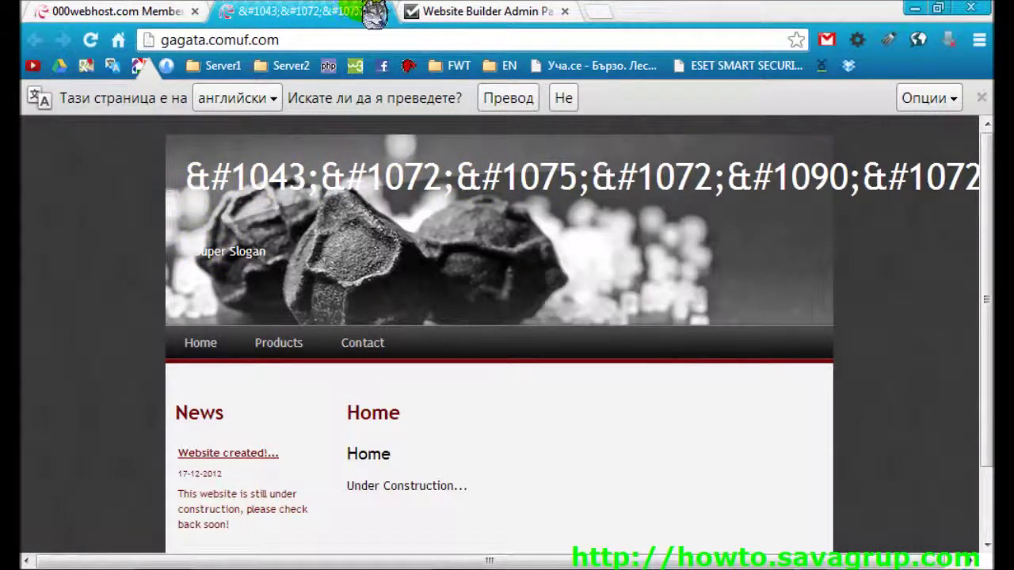
{"action": "left_click", "coordinate": [460, 13]}
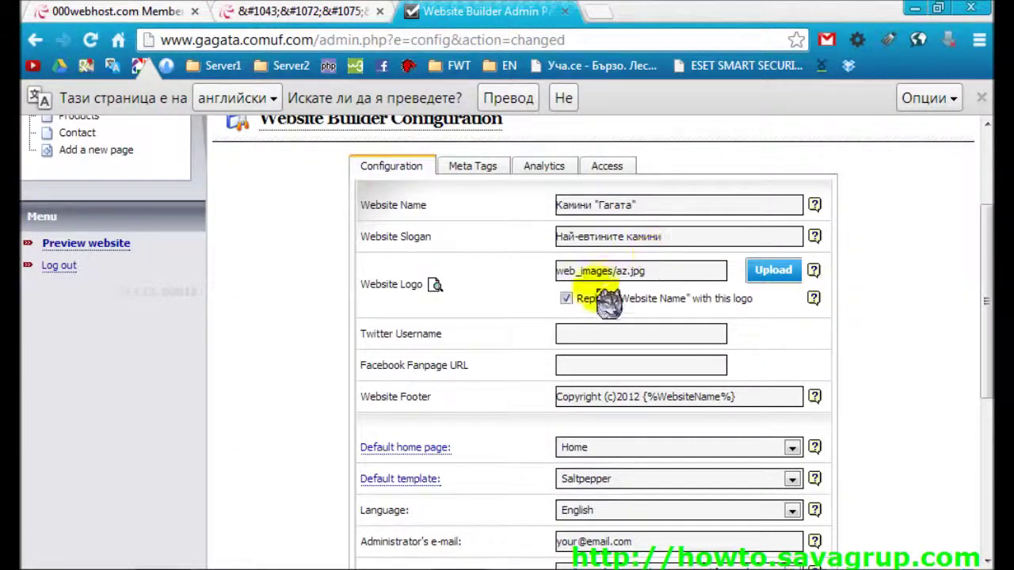
Keep the website name showing instead of the logo and save the configuration
{"action": "left_click", "coordinate": [565, 298]}
{"action": "scroll", "coordinate": [497, 333], "scroll_direction": "down", "scroll_amount": 1}
{"action": "scroll", "coordinate": [496, 333], "scroll_direction": "down", "scroll_amount": 3}
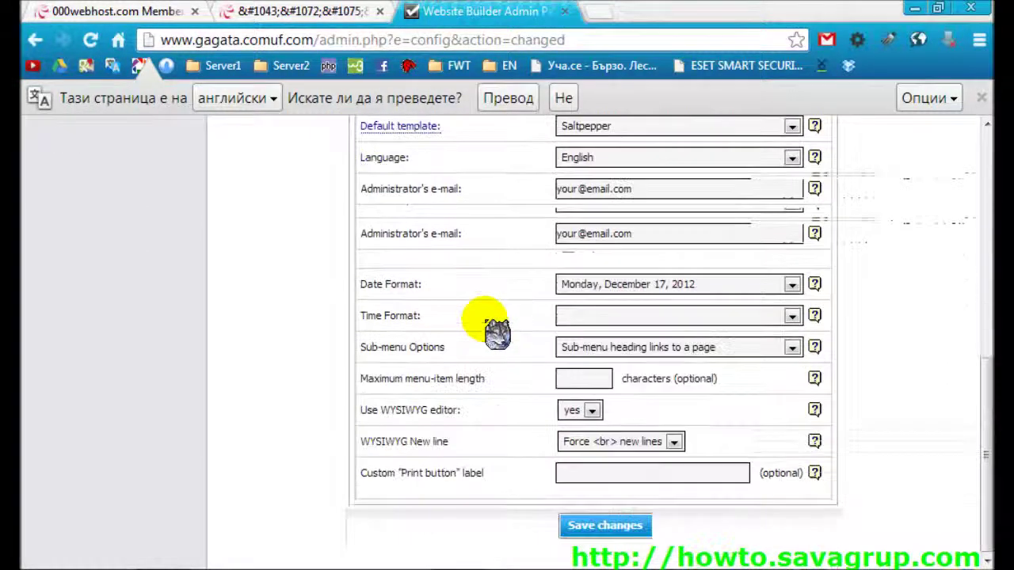
{"action": "left_click", "coordinate": [598, 526]}
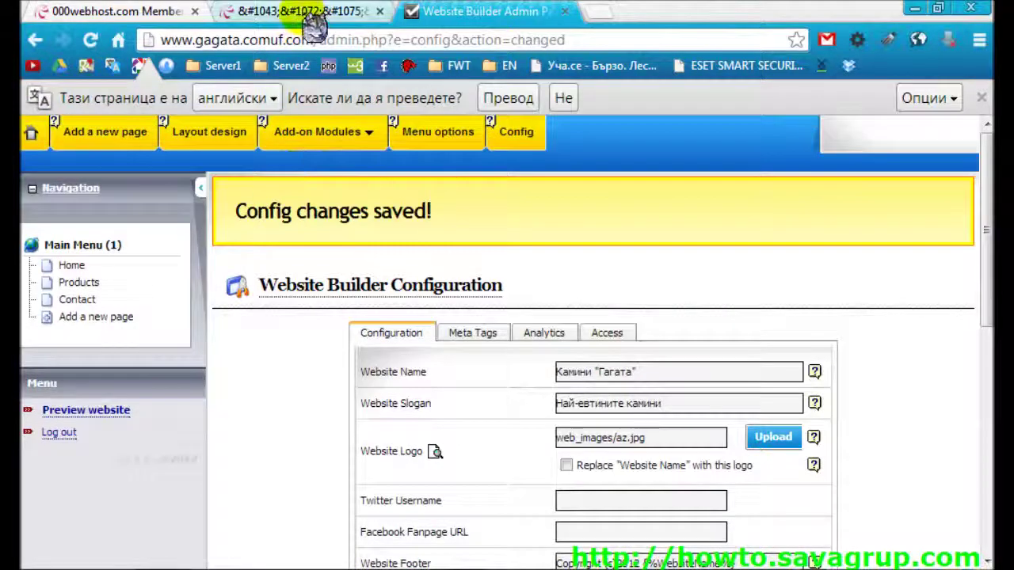
{"action": "left_click", "coordinate": [313, 20]}
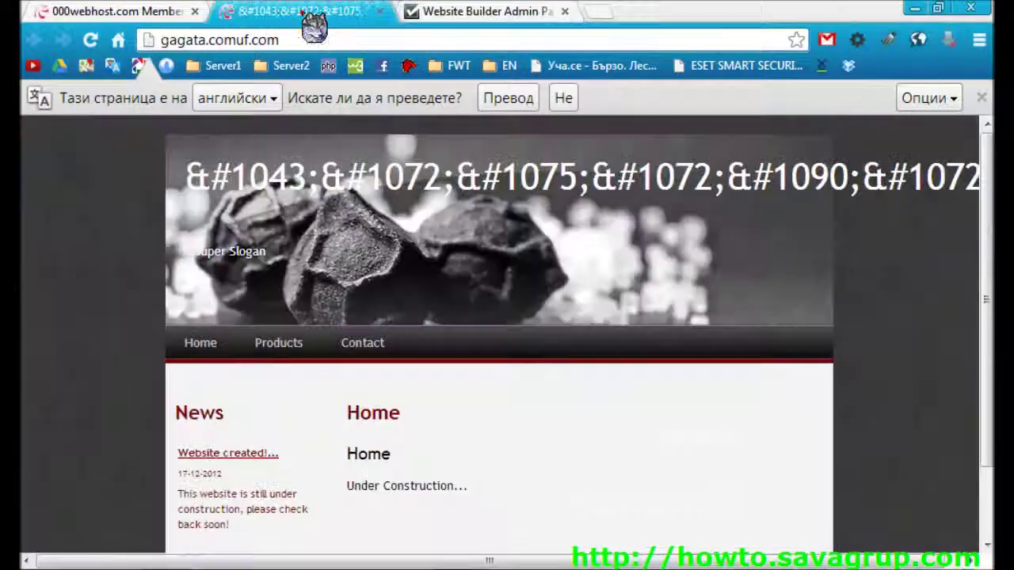
{"action": "left_click", "coordinate": [91, 40]}
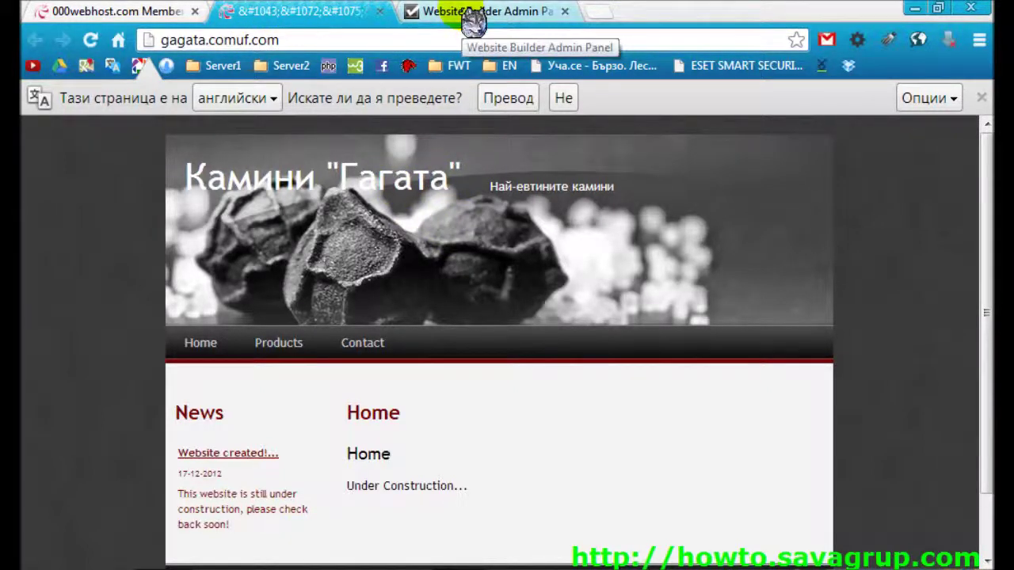
{"action": "left_click", "coordinate": [506, 27]}
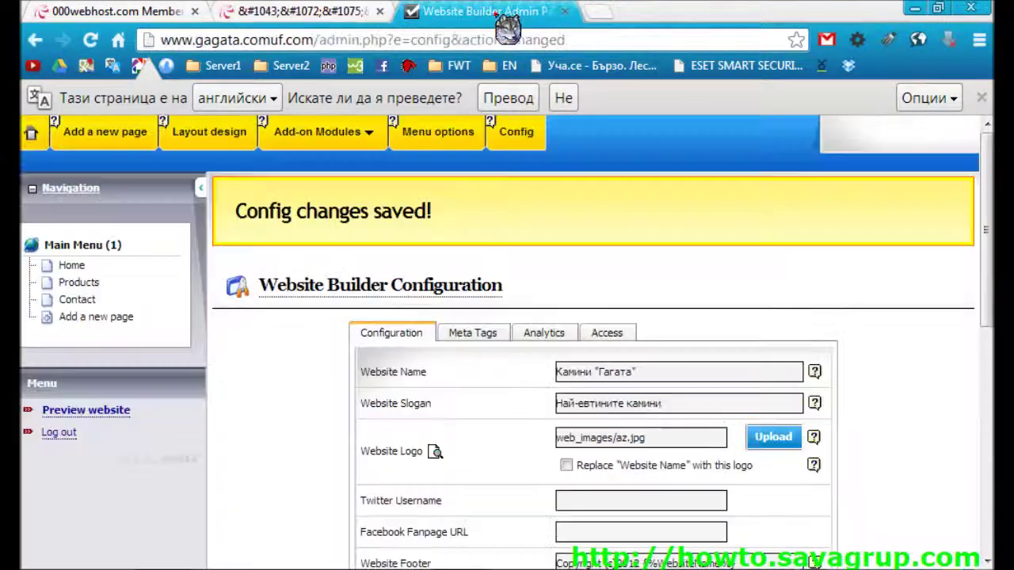
Set the az.jpg logo to replace the website name and save the configuration
{"action": "left_click", "coordinate": [565, 466]}
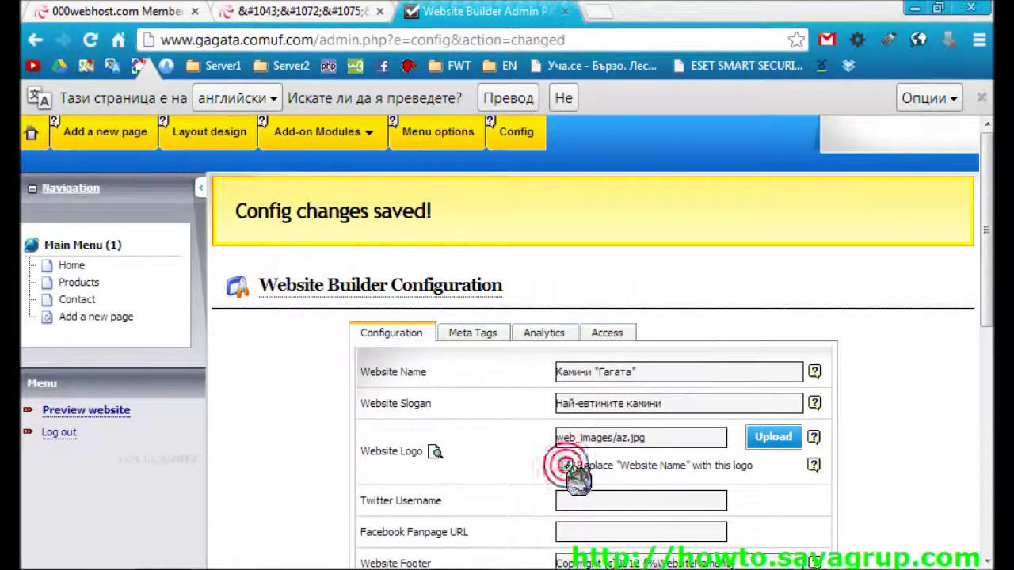
{"action": "scroll", "coordinate": [472, 435], "scroll_direction": "down", "scroll_amount": 3}
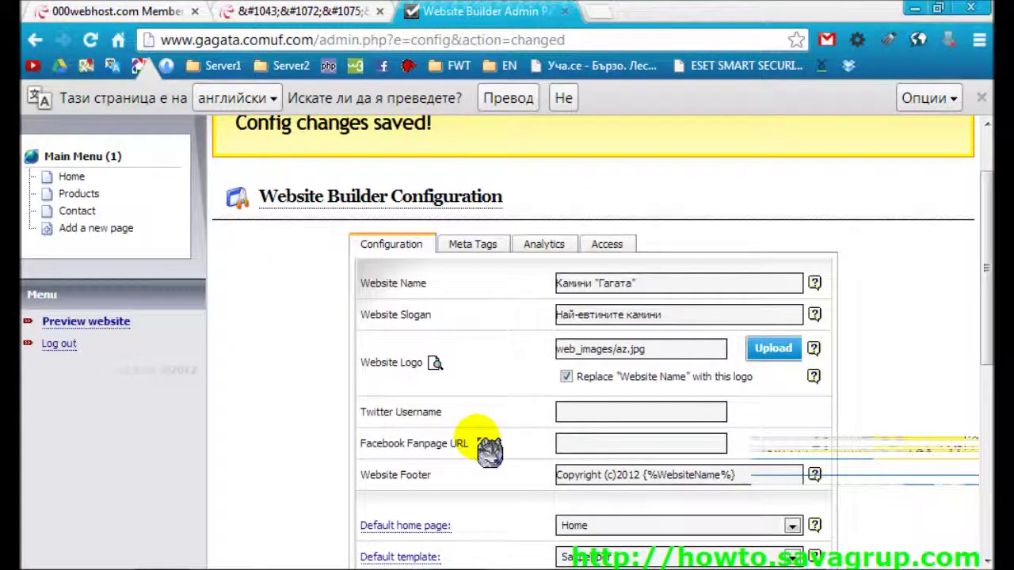
{"action": "scroll", "coordinate": [475, 436], "scroll_direction": "down", "scroll_amount": 1}
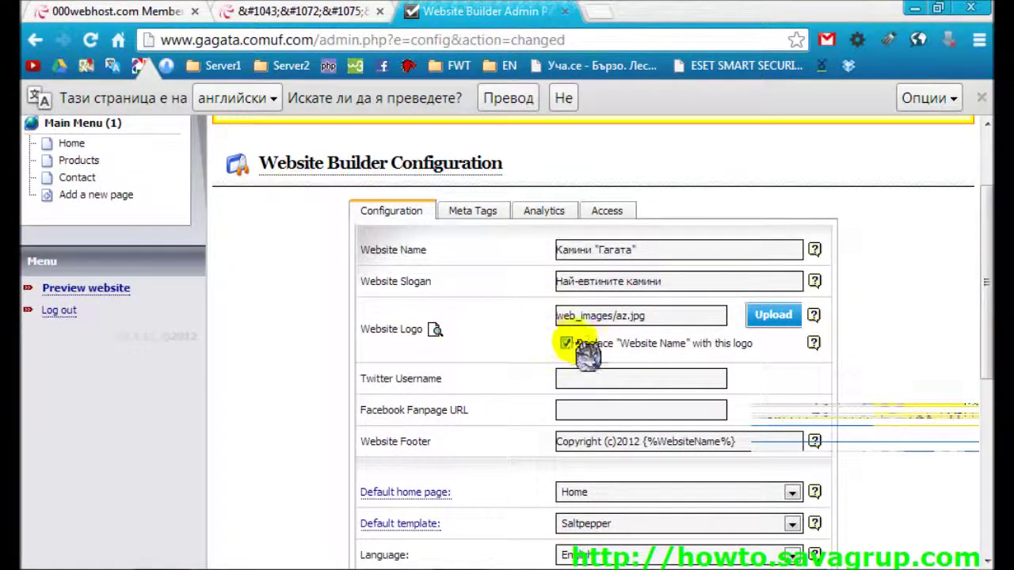
{"action": "scroll", "coordinate": [488, 356], "scroll_direction": "down", "scroll_amount": 10}
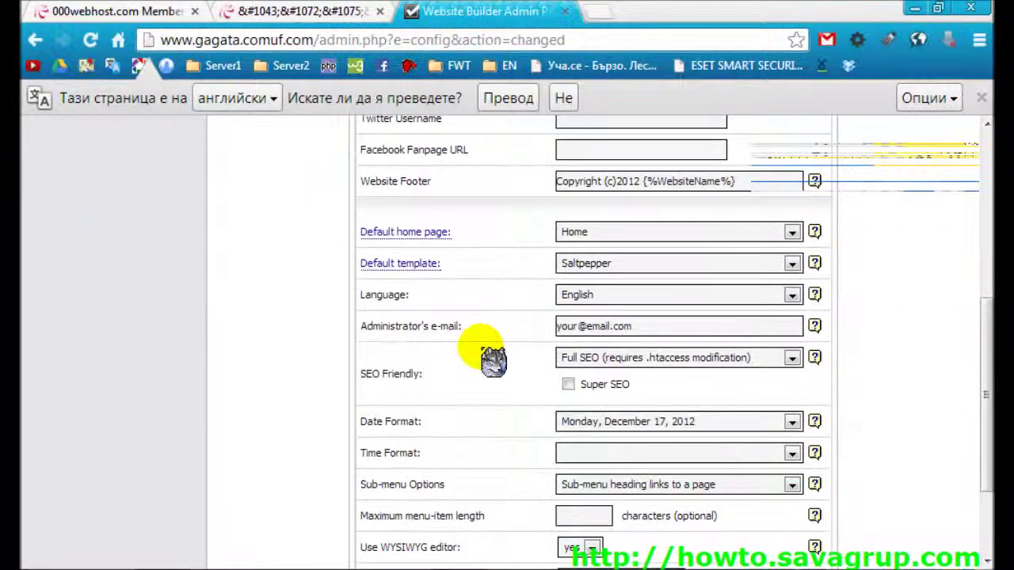
{"action": "left_click", "coordinate": [605, 526]}
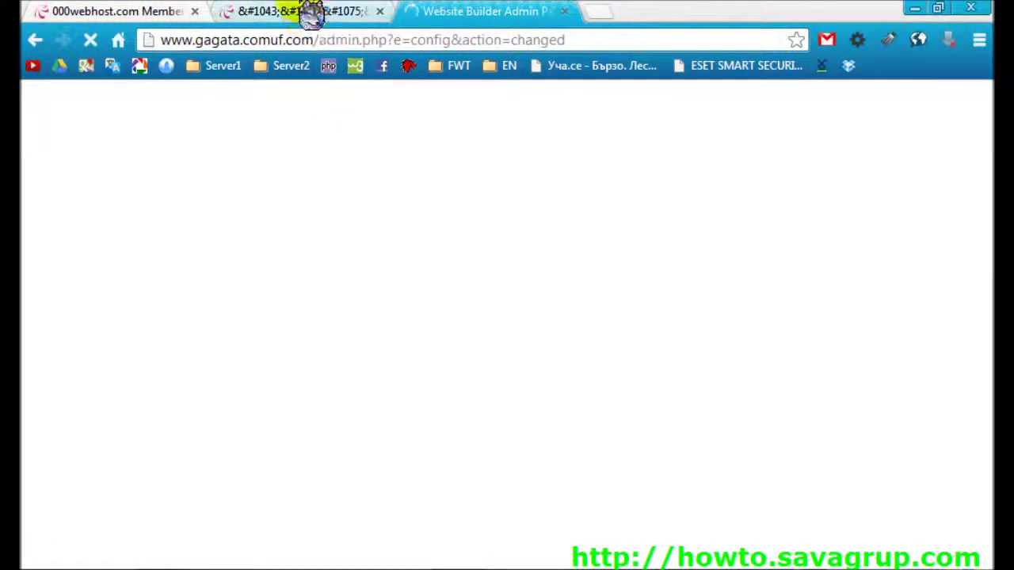
Reload the live site to confirm the logo appears, then return to the admin tab
{"action": "left_click", "coordinate": [311, 14]}
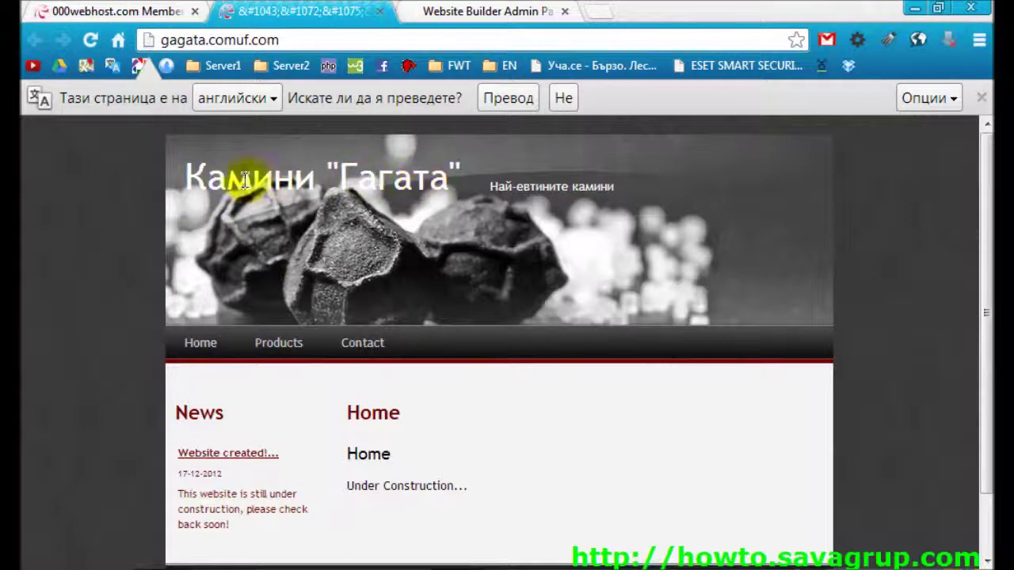
{"action": "left_click", "coordinate": [90, 39]}
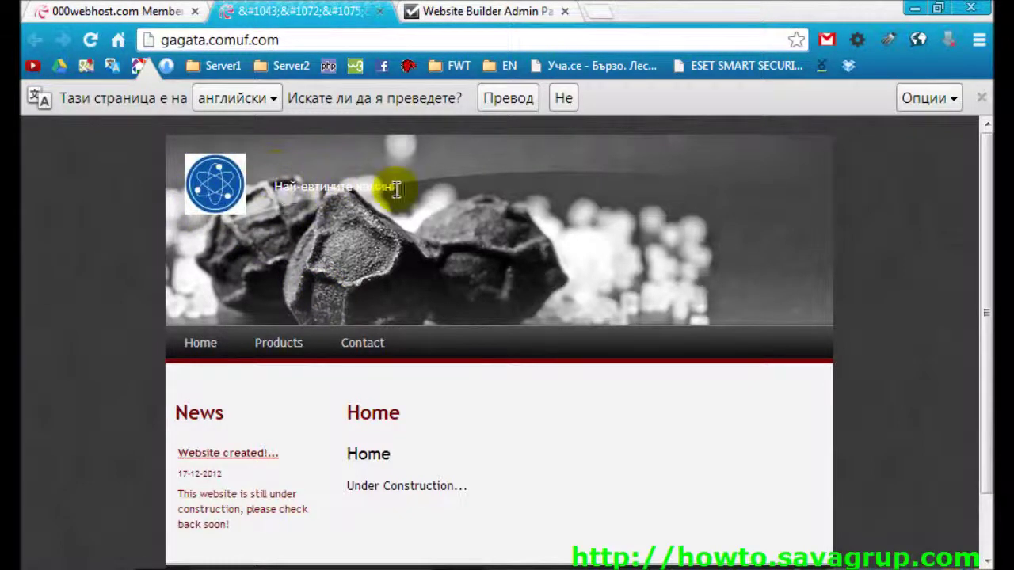
{"action": "left_click", "coordinate": [475, 11]}
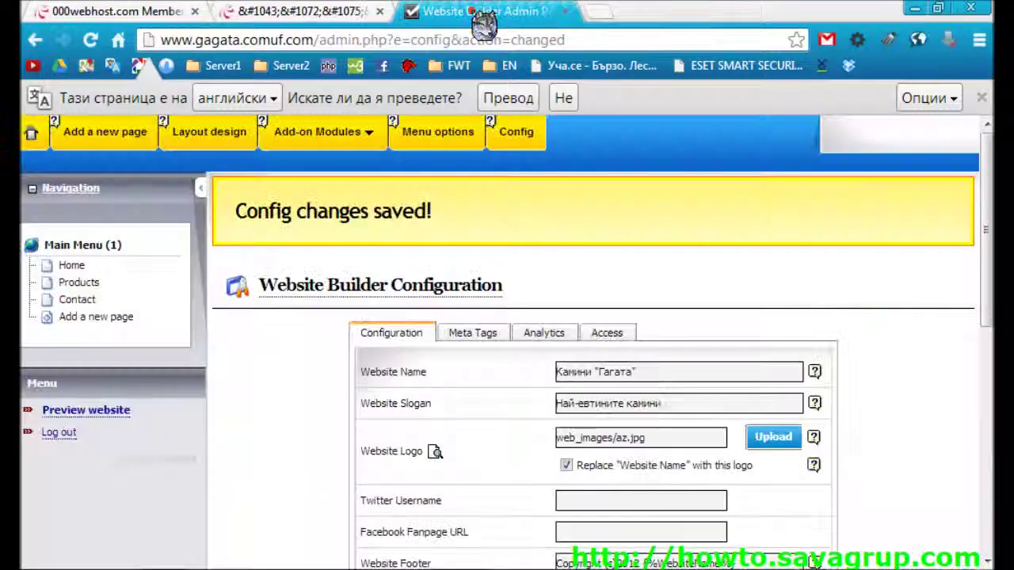
Scroll the builder config down to the Default home page setting and show its choices
{"action": "scroll", "coordinate": [925, 371], "scroll_direction": "down", "scroll_amount": 2}
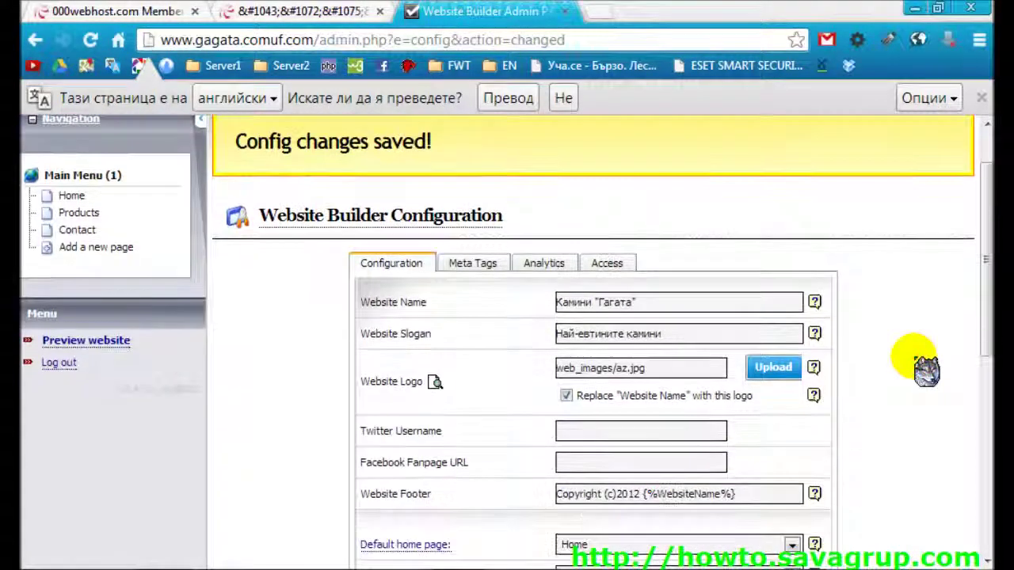
{"action": "scroll", "coordinate": [926, 371], "scroll_direction": "down", "scroll_amount": 5}
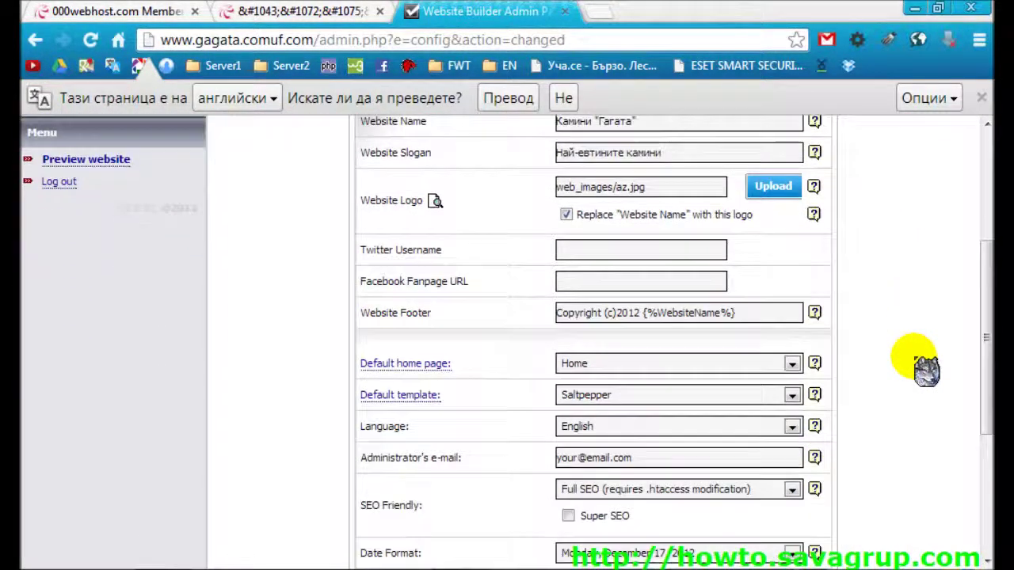
{"action": "scroll", "coordinate": [926, 371], "scroll_direction": "down", "scroll_amount": 2}
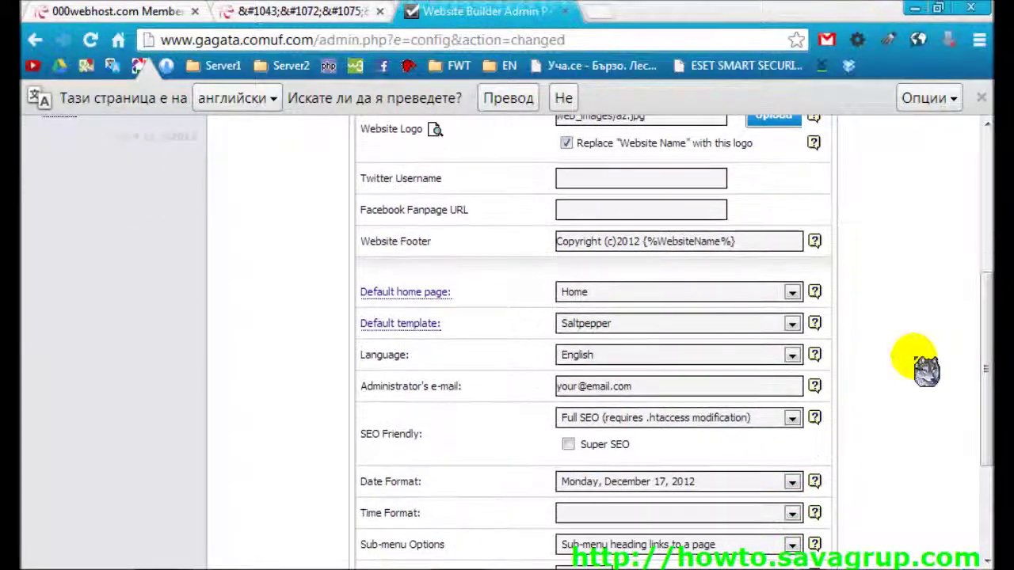
{"action": "scroll", "coordinate": [925, 371], "scroll_direction": "down", "scroll_amount": 2}
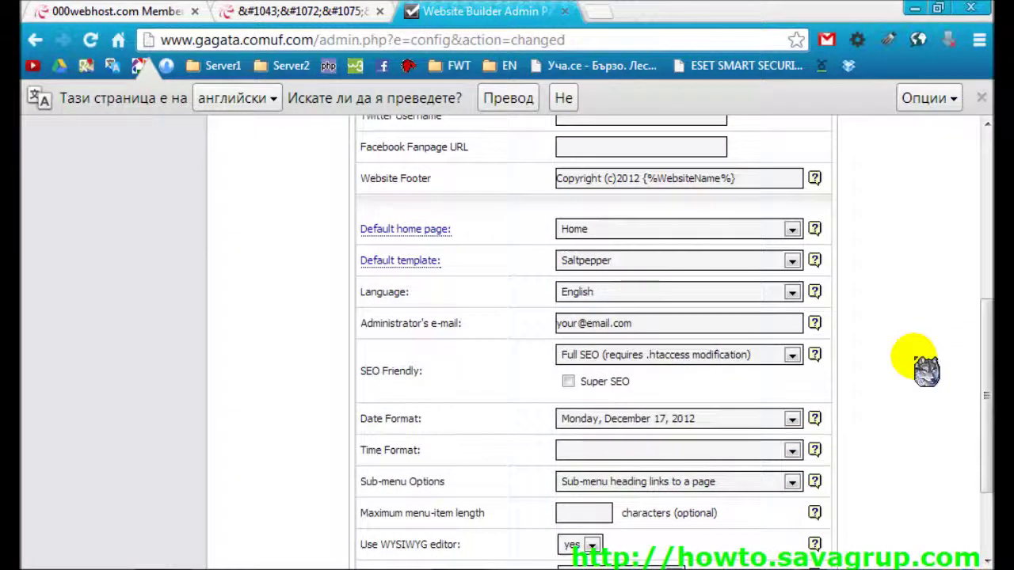
{"action": "left_click", "coordinate": [791, 229]}
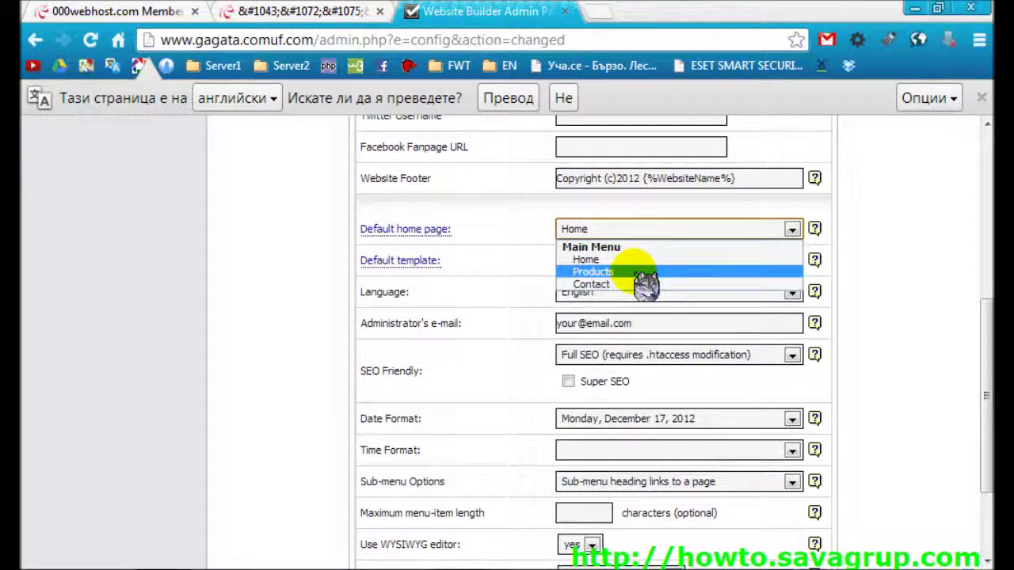
Review the live site's logo, slogan and menu, then return to the builder Config
{"action": "left_click", "coordinate": [273, 12]}
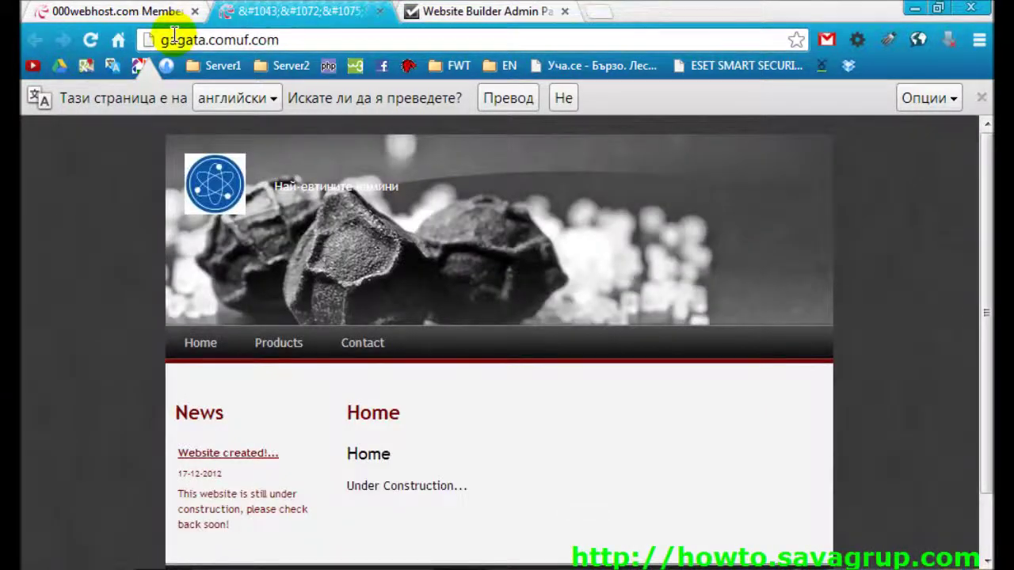
{"action": "left_click", "coordinate": [465, 12]}
{"action": "left_click", "coordinate": [295, 11]}
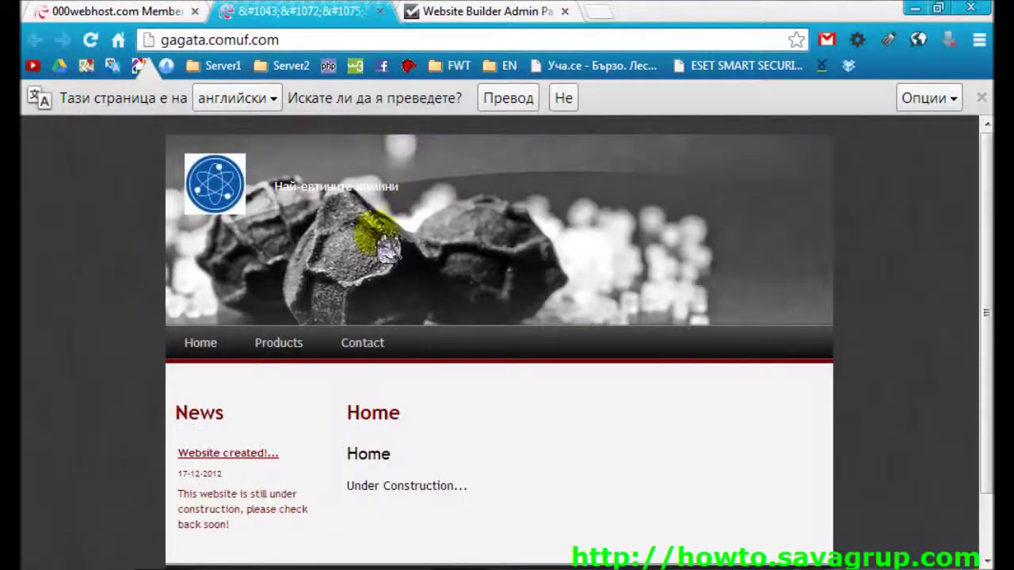
{"action": "scroll", "coordinate": [481, 314], "scroll_direction": "down", "scroll_amount": 2}
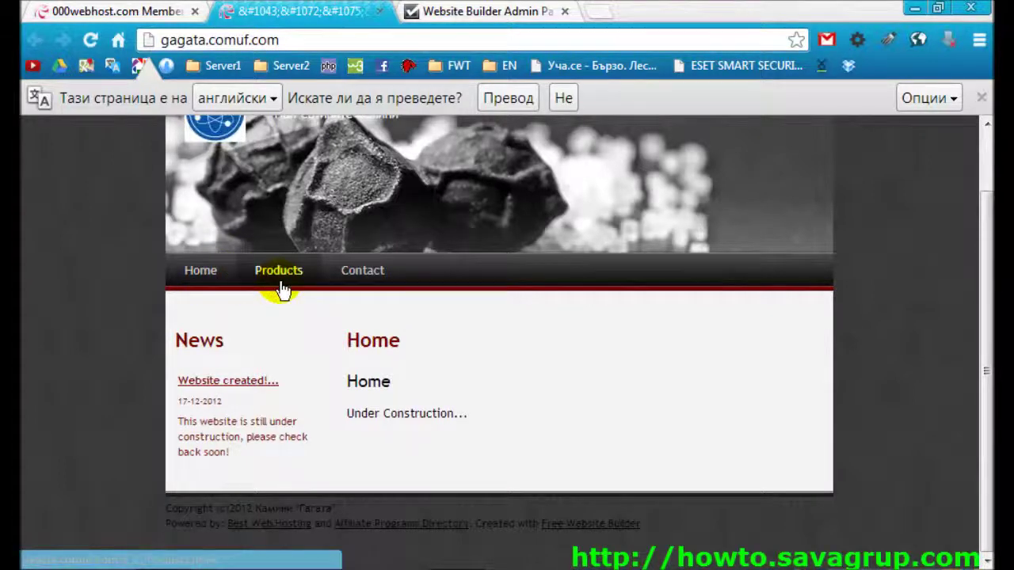
{"action": "left_click", "coordinate": [484, 11]}
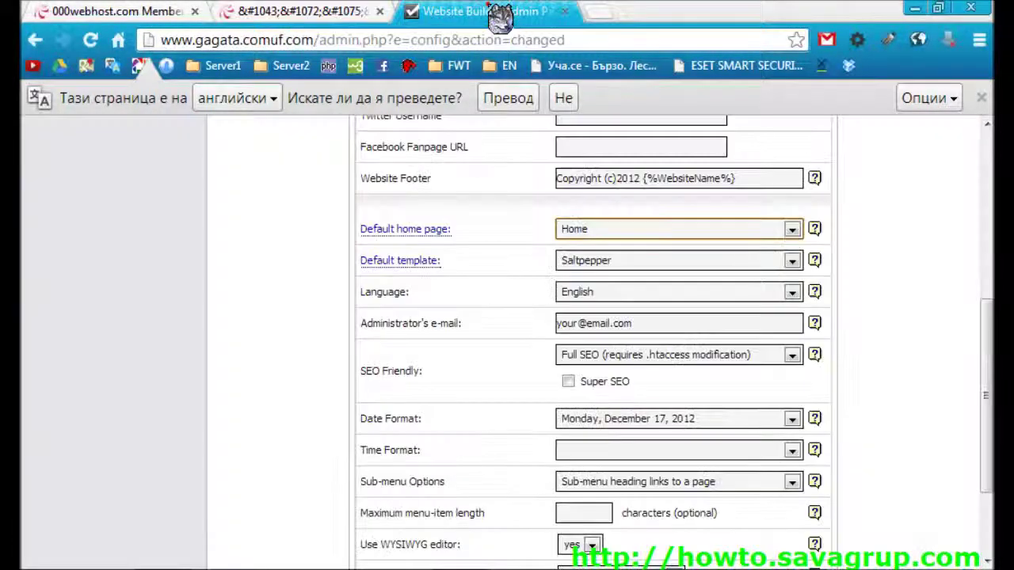
Keep Home as the default home page and change the default template to Winterparadise
{"action": "left_click", "coordinate": [793, 229]}
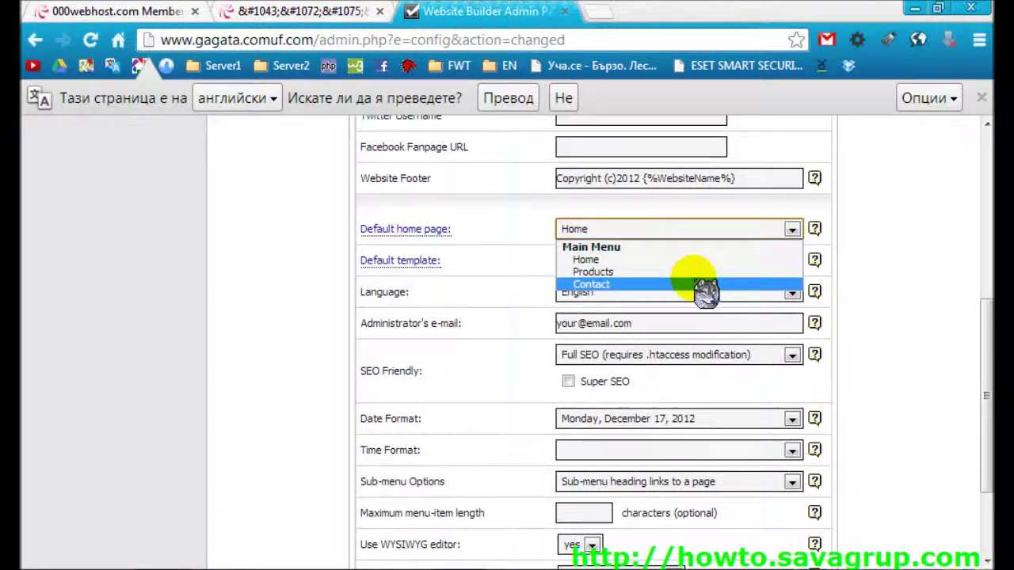
{"action": "left_click", "coordinate": [888, 268]}
{"action": "left_click", "coordinate": [890, 269]}
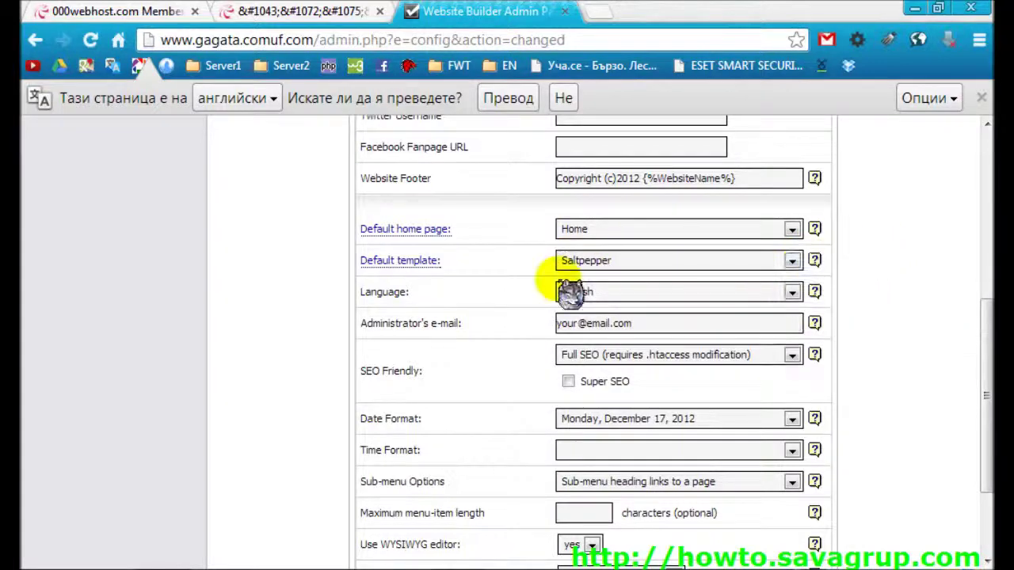
{"action": "left_click", "coordinate": [792, 262]}
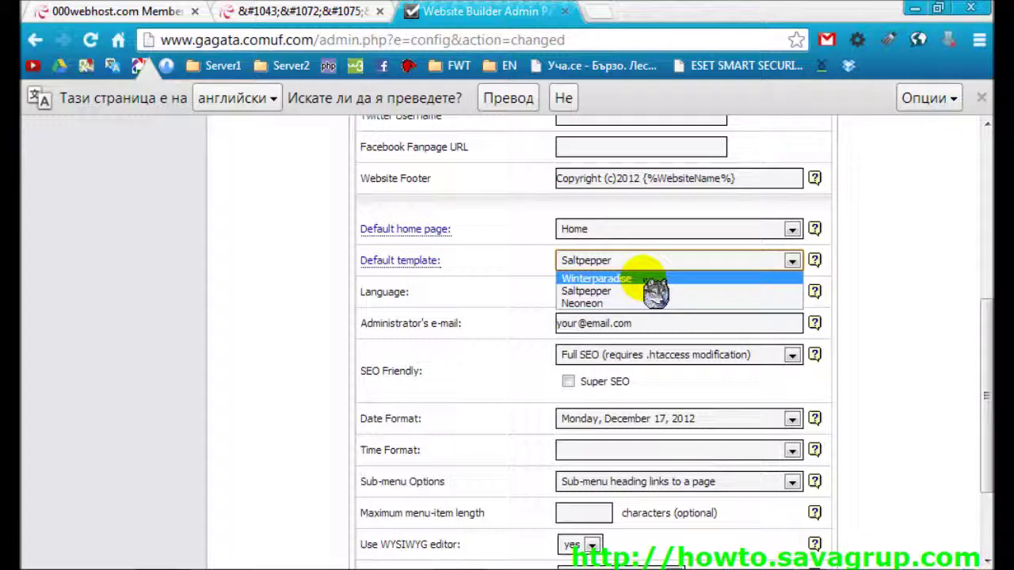
{"action": "left_click", "coordinate": [645, 278]}
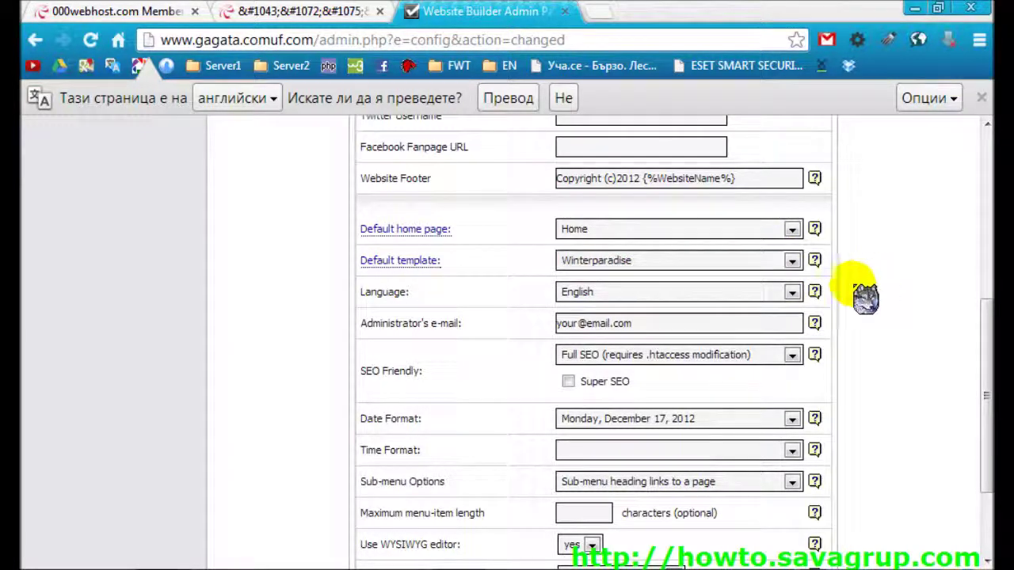
Clear the placeholder Administrator's e-mail so the field is left empty
{"action": "double_click", "coordinate": [708, 326]}
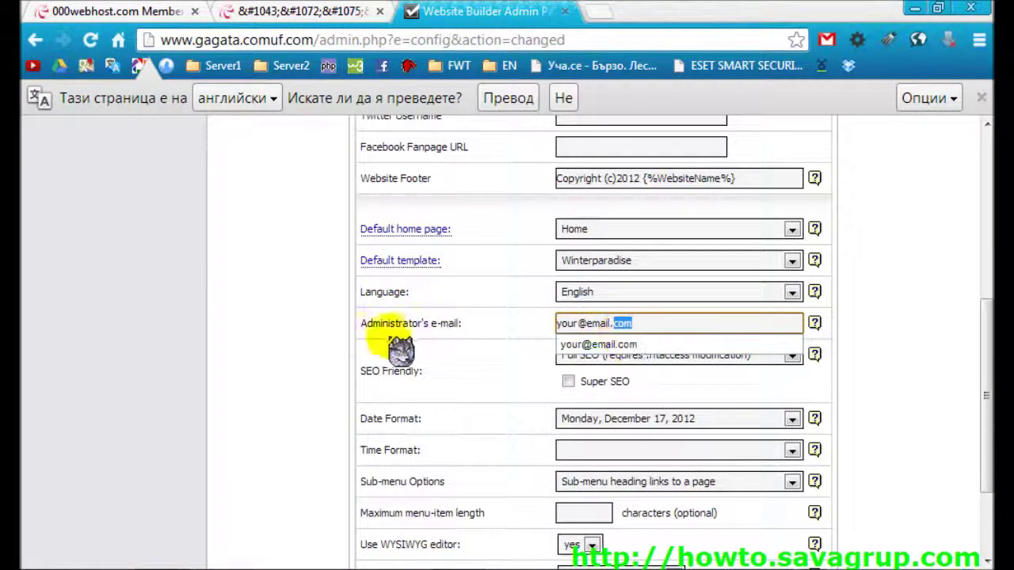
{"action": "triple_click", "coordinate": [596, 320]}
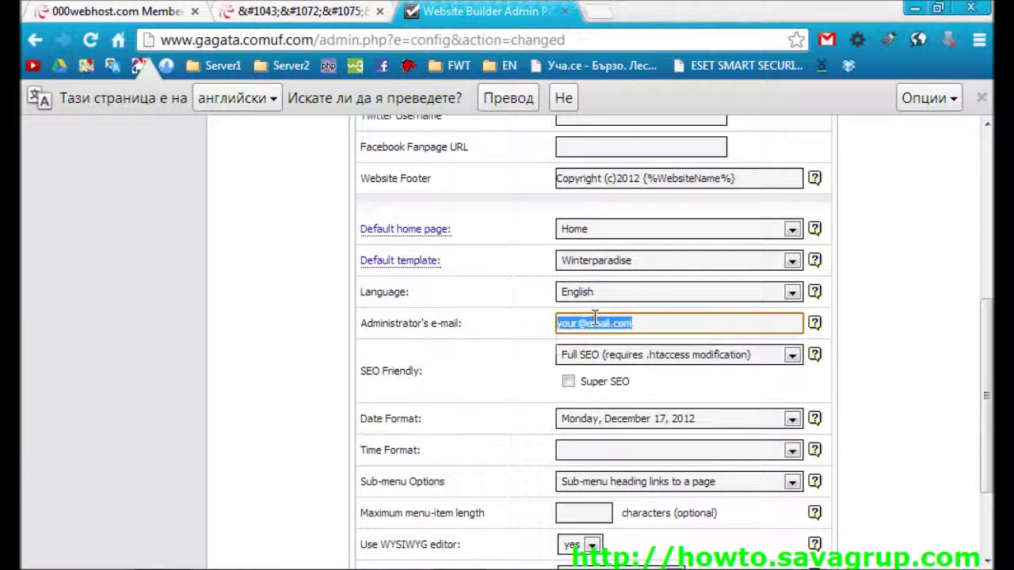
{"action": "key", "text": "BackSpace"}
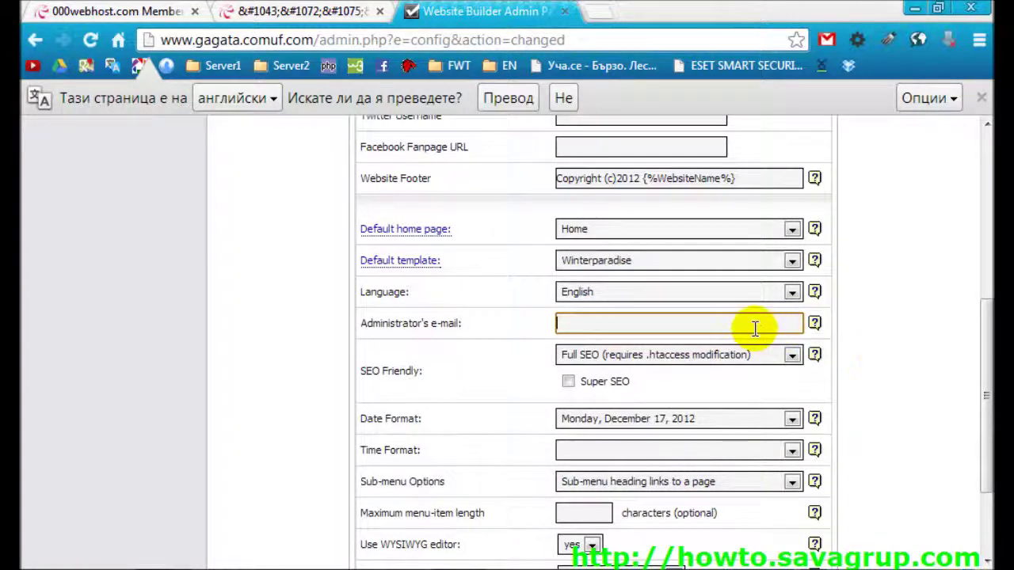
{"action": "left_click", "coordinate": [844, 335]}
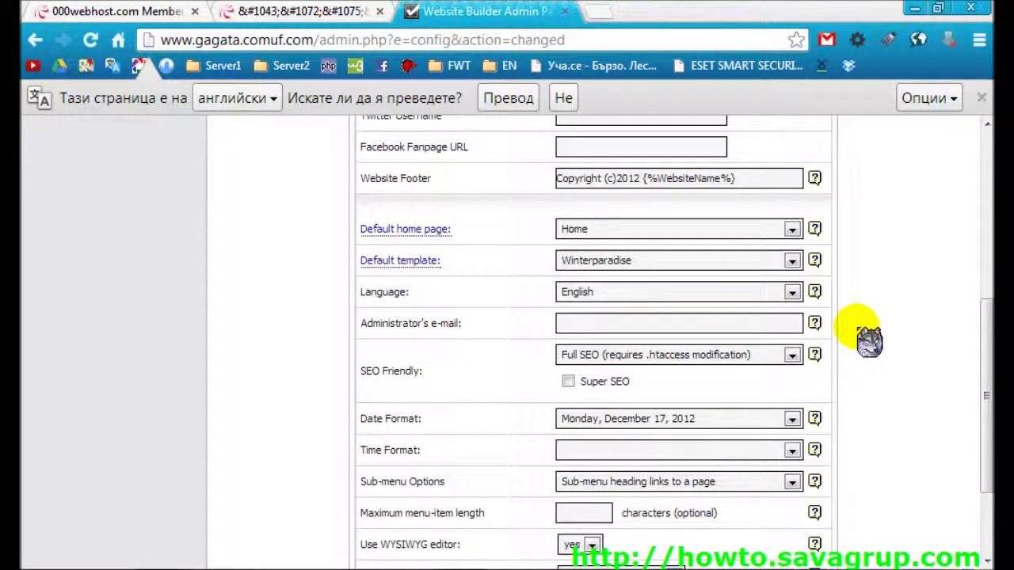
{"action": "scroll", "coordinate": [869, 341], "scroll_direction": "down", "scroll_amount": 1}
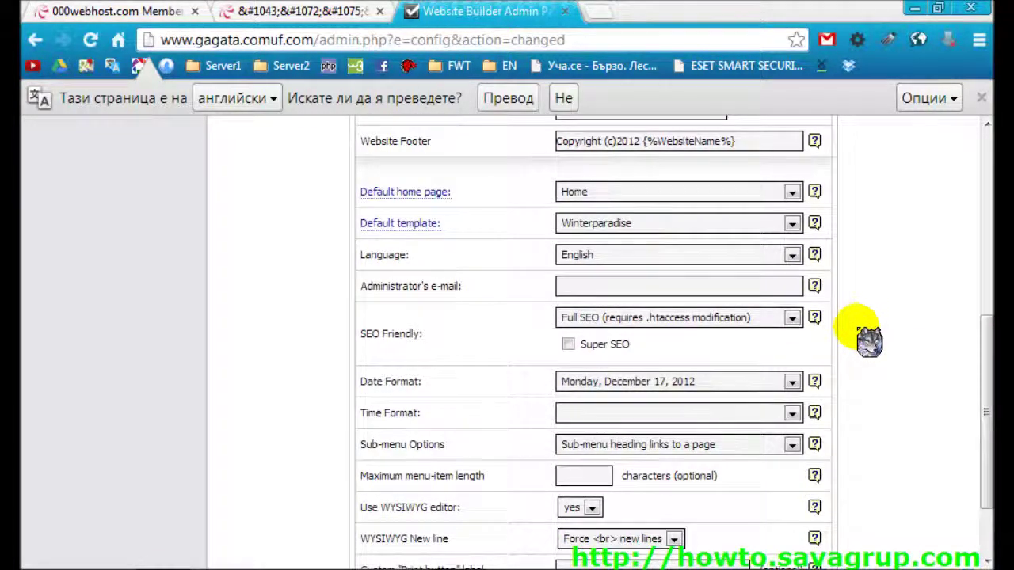
{"action": "scroll", "coordinate": [869, 340], "scroll_direction": "down", "scroll_amount": 3}
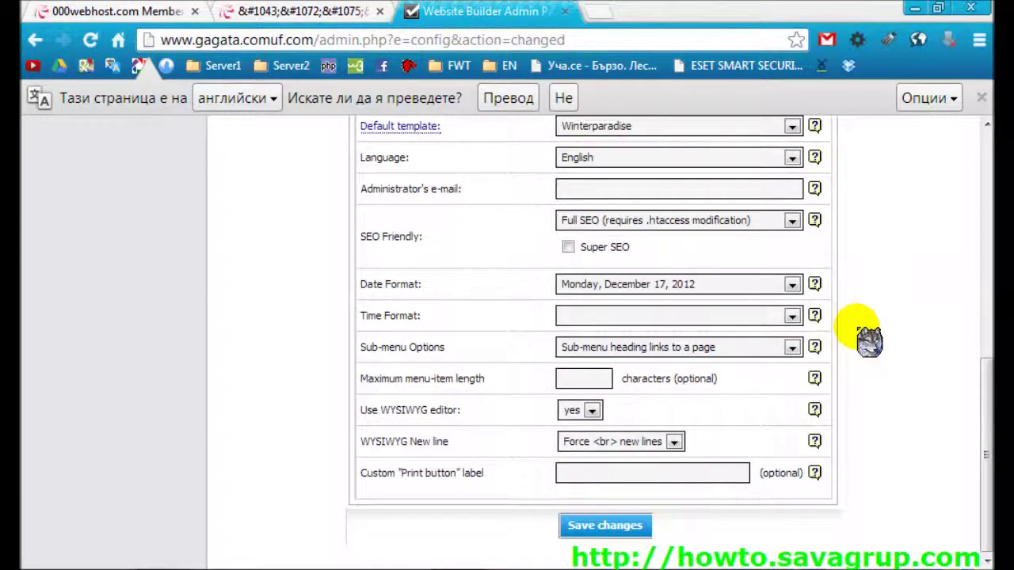
{"action": "scroll", "coordinate": [869, 341], "scroll_direction": "up", "scroll_amount": 13}
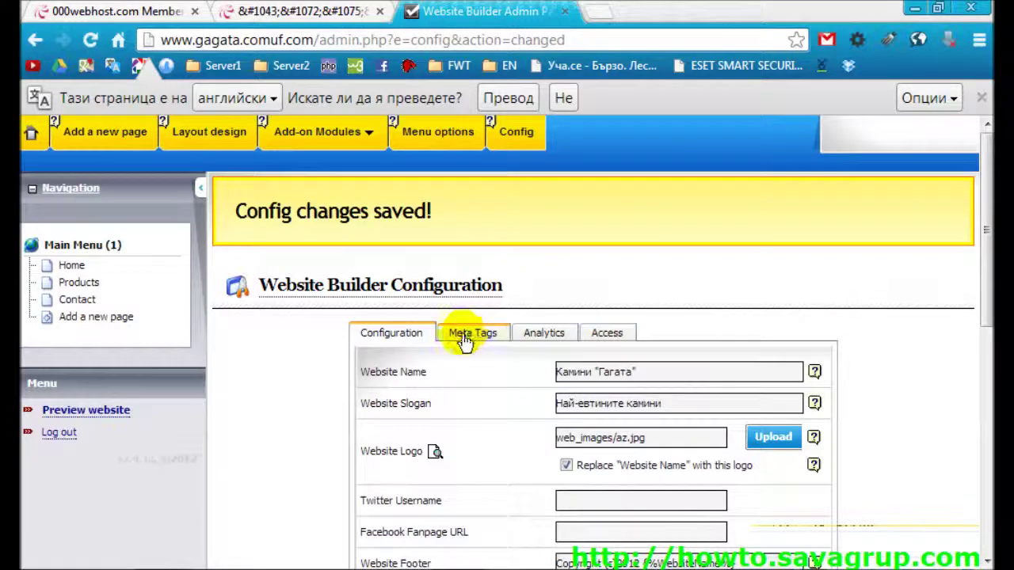
In the Meta Tags tab, replace the garbled Meta Title with Камини Гагата
{"action": "left_click", "coordinate": [464, 336]}
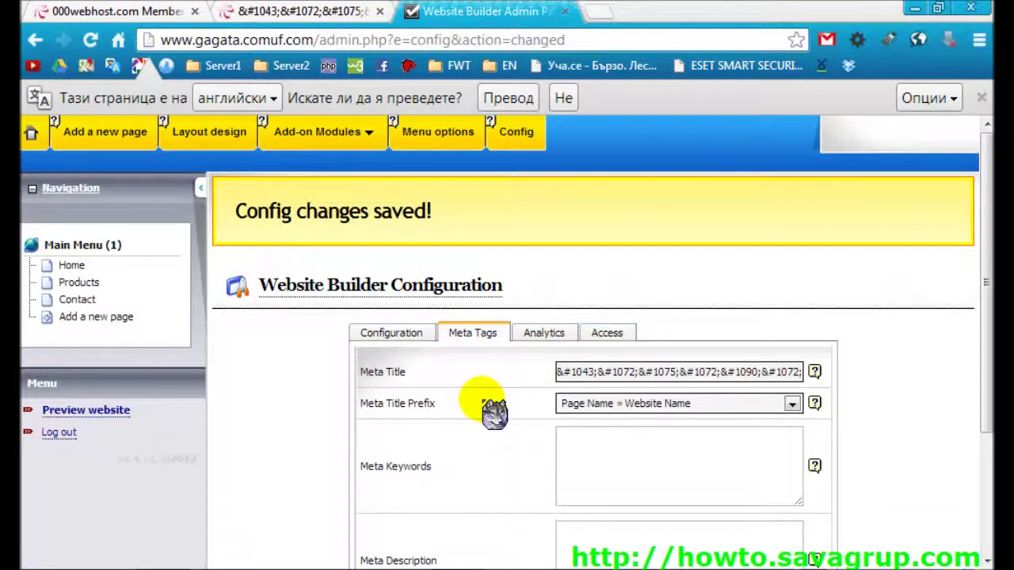
{"action": "left_click", "coordinate": [284, 12]}
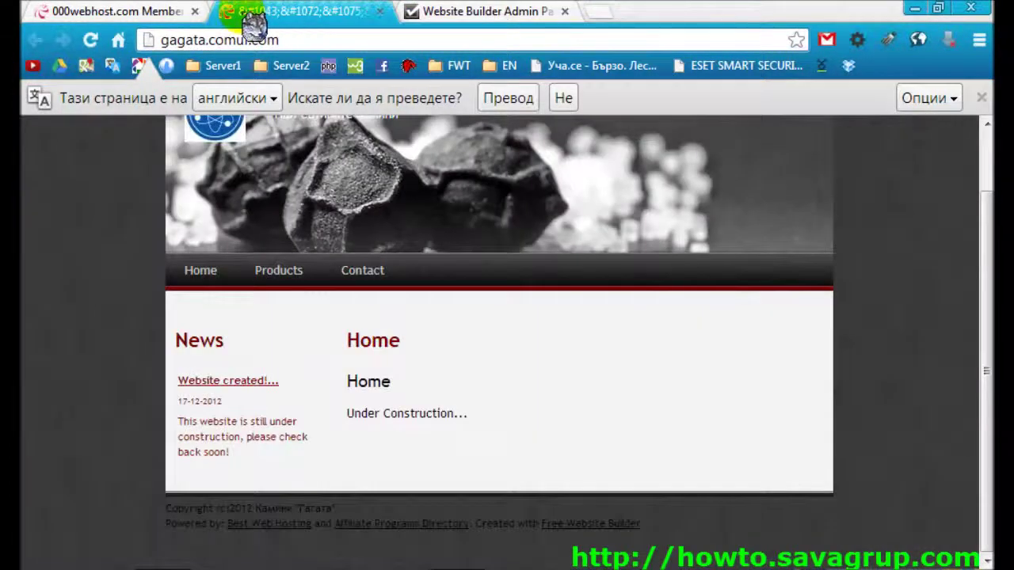
{"action": "left_click", "coordinate": [467, 11]}
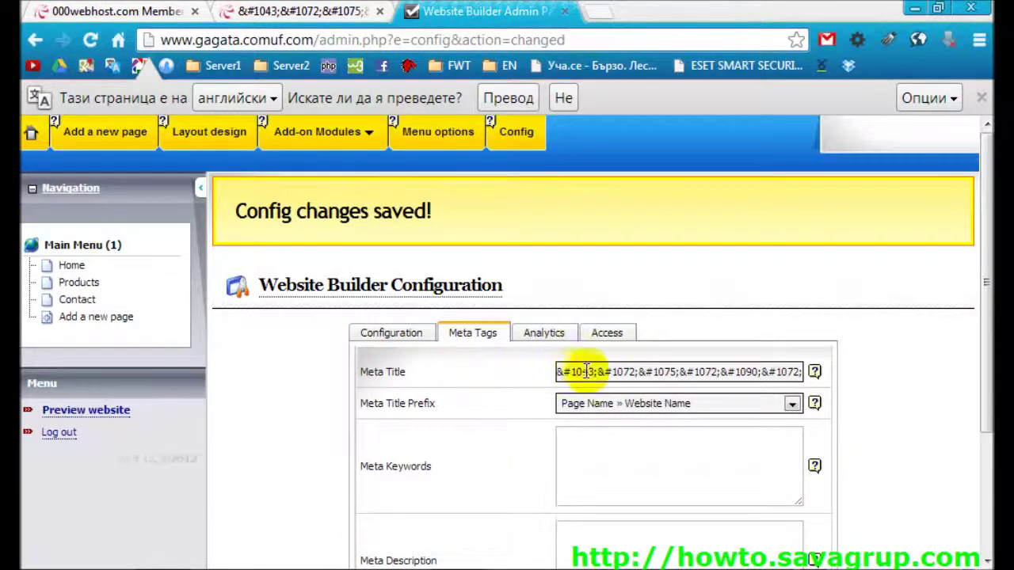
{"action": "triple_click", "coordinate": [640, 372]}
{"action": "key", "text": "BackSpace"}
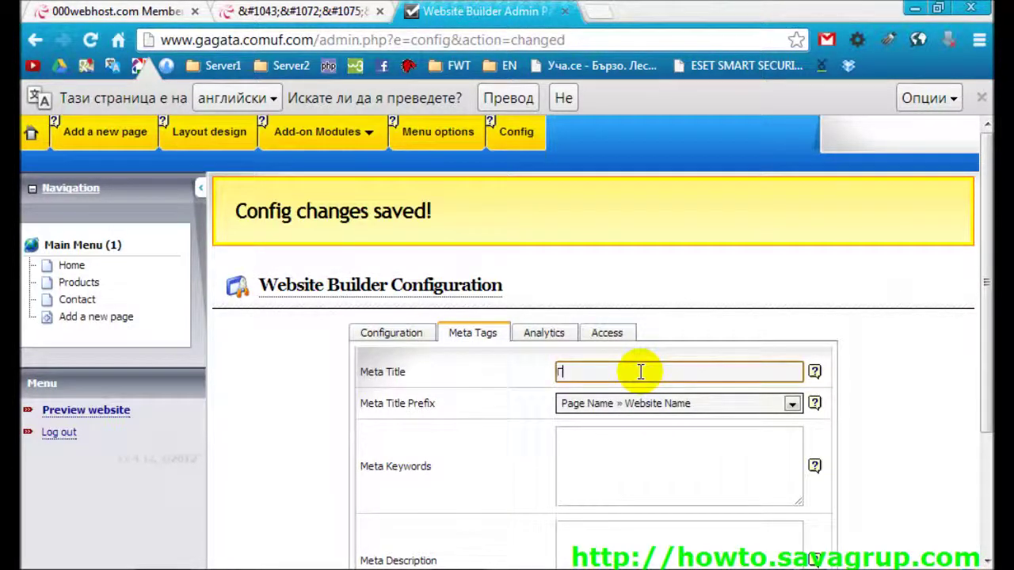
{"action": "type", "text": "Камини"}
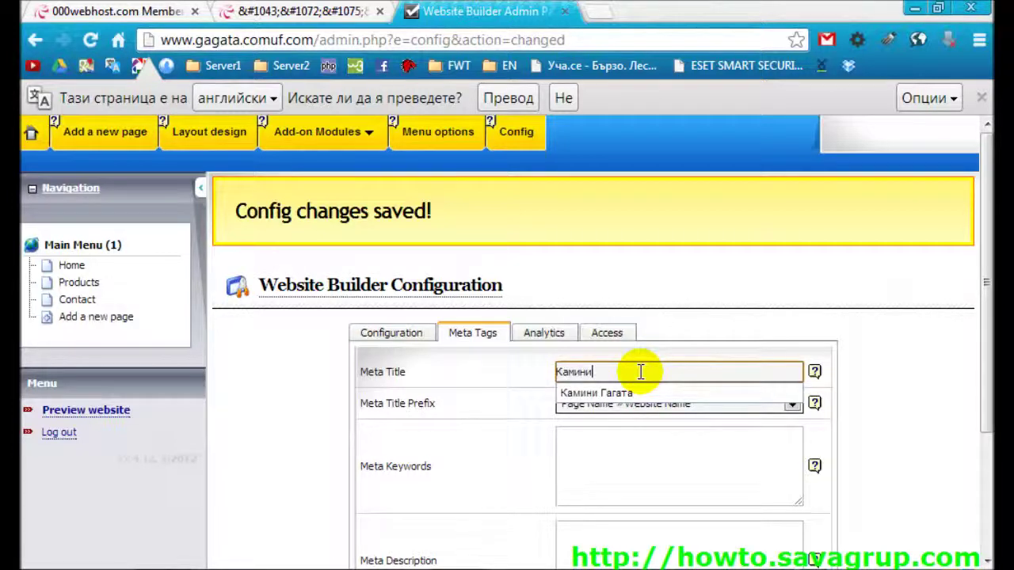
{"action": "key", "text": "Down"}
{"action": "key", "text": "Return"}
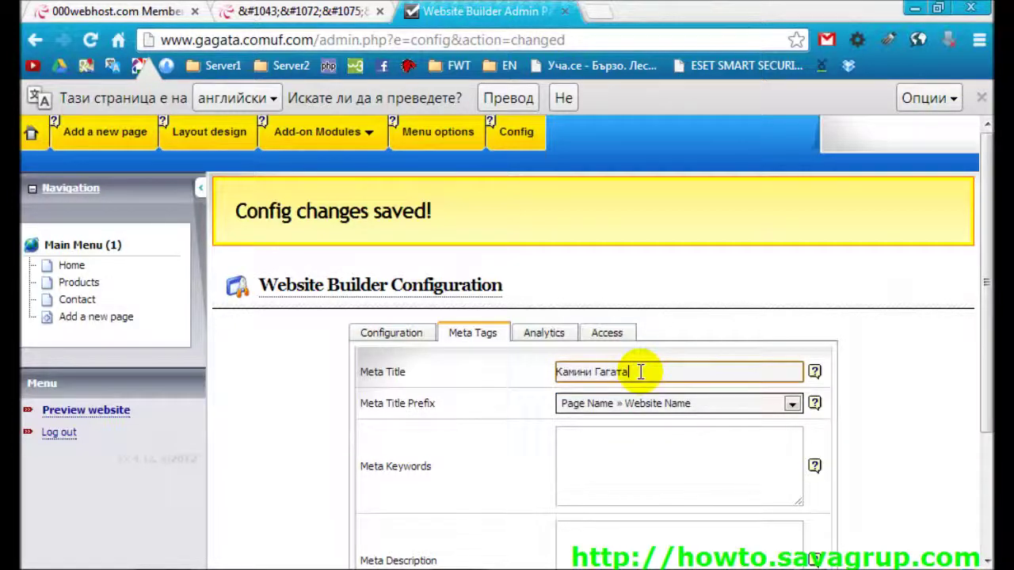
{"action": "scroll", "coordinate": [872, 389], "scroll_direction": "down", "scroll_amount": 2}
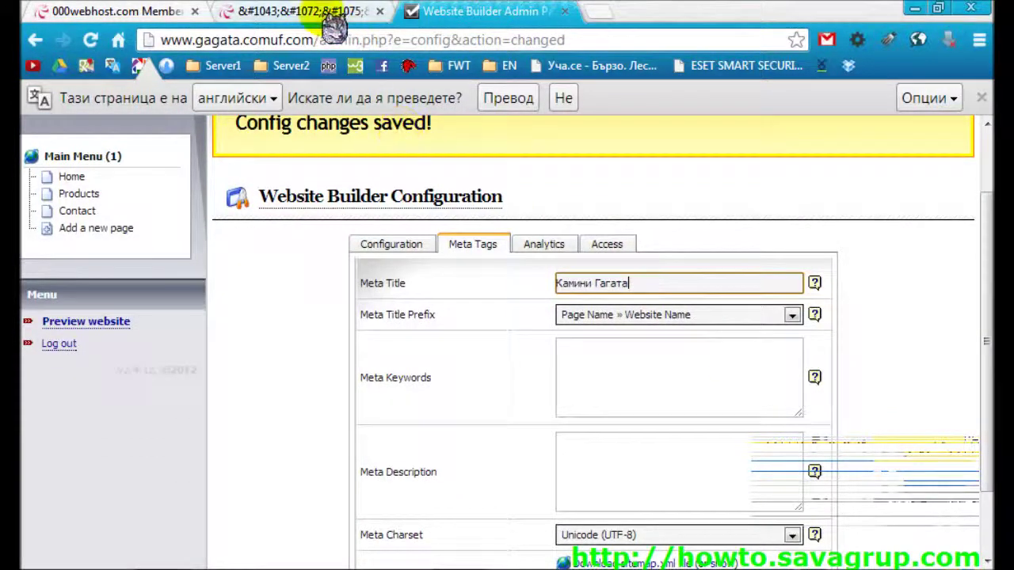
{"action": "left_click", "coordinate": [878, 373]}
Keep the meta title prefix as Page Name » Website Name
{"action": "left_click", "coordinate": [792, 317]}
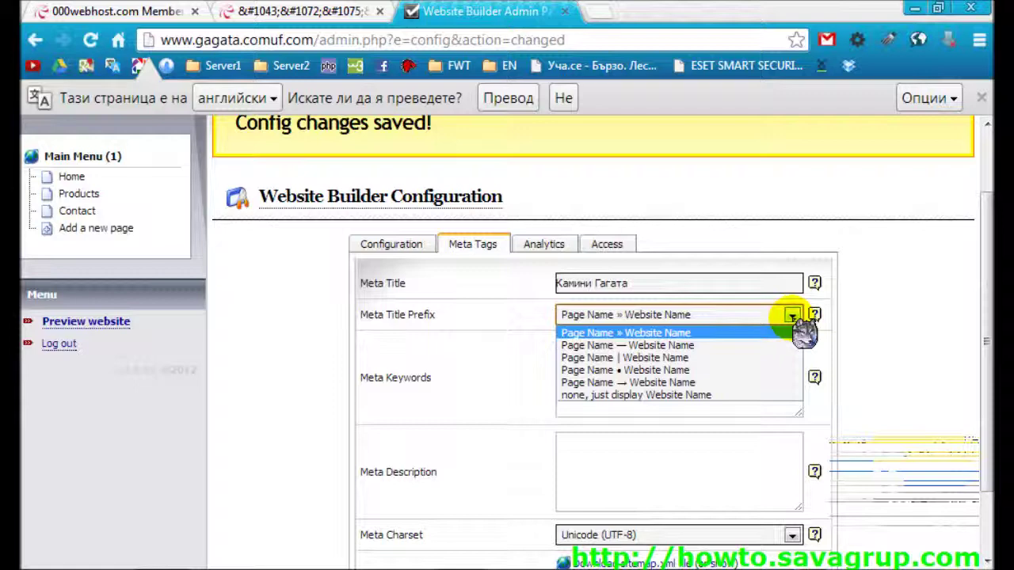
{"action": "left_click", "coordinate": [792, 317]}
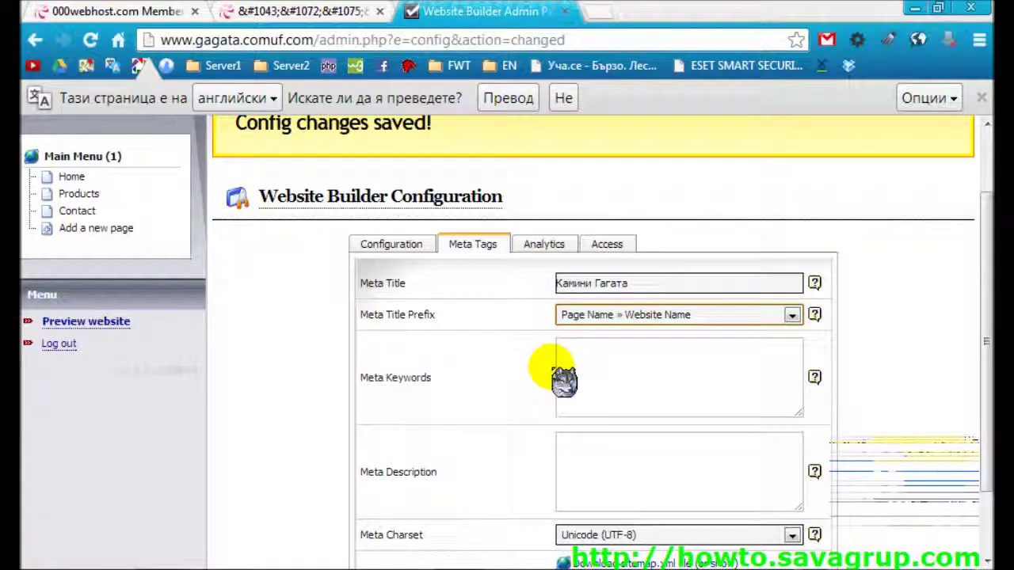
{"action": "scroll", "coordinate": [546, 381], "scroll_direction": "down", "scroll_amount": 2}
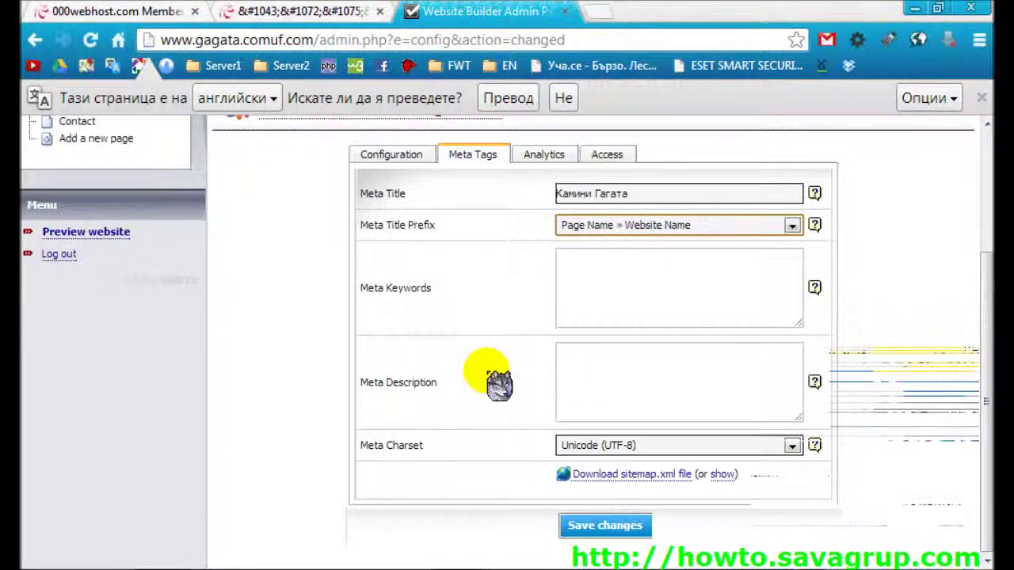
Save the config and check the live Winterparadise design and the Products » Камини Гагата title
{"action": "left_click", "coordinate": [593, 529]}
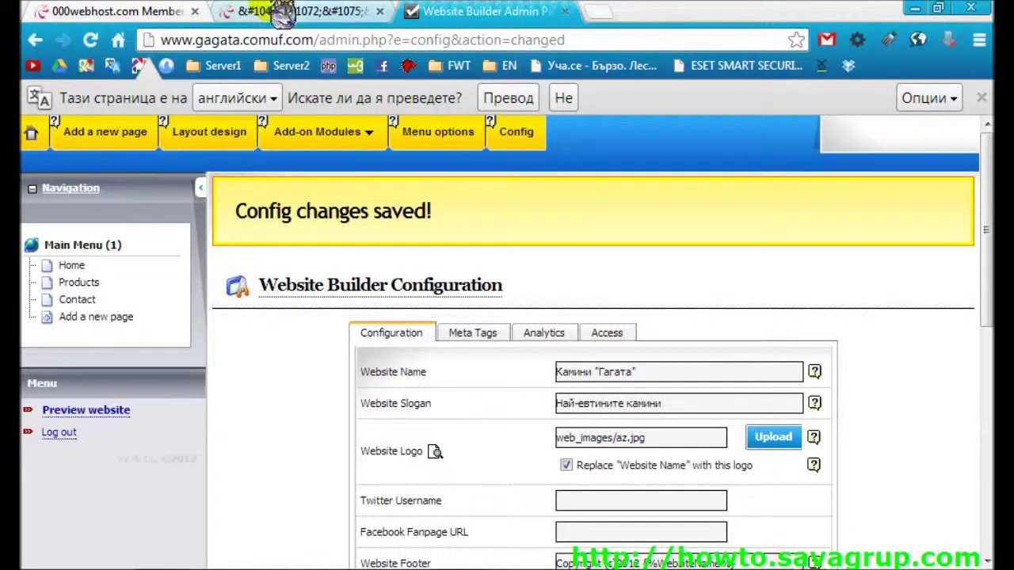
{"action": "left_click", "coordinate": [309, 11]}
{"action": "left_click", "coordinate": [89, 40]}
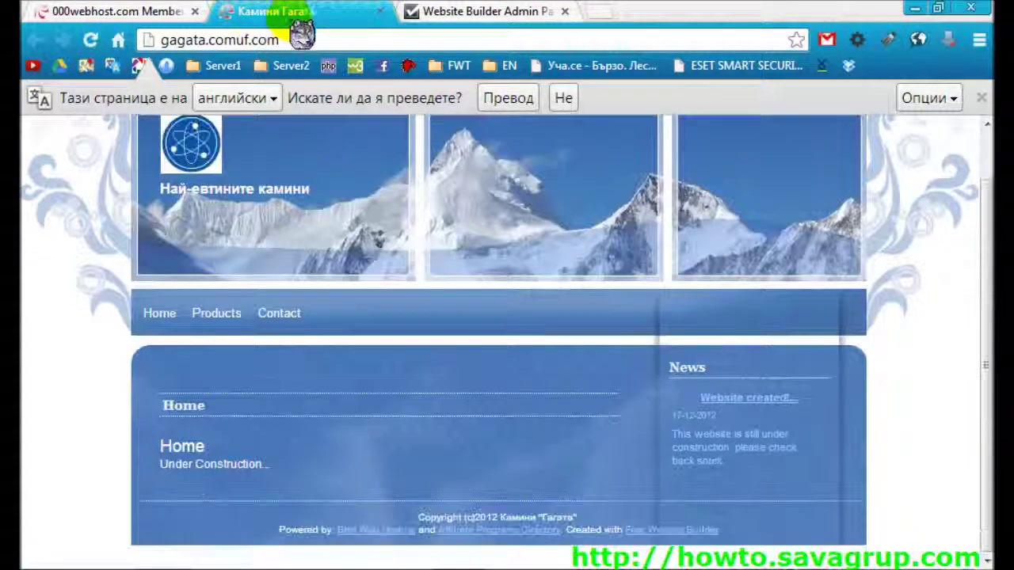
{"action": "left_click", "coordinate": [198, 317]}
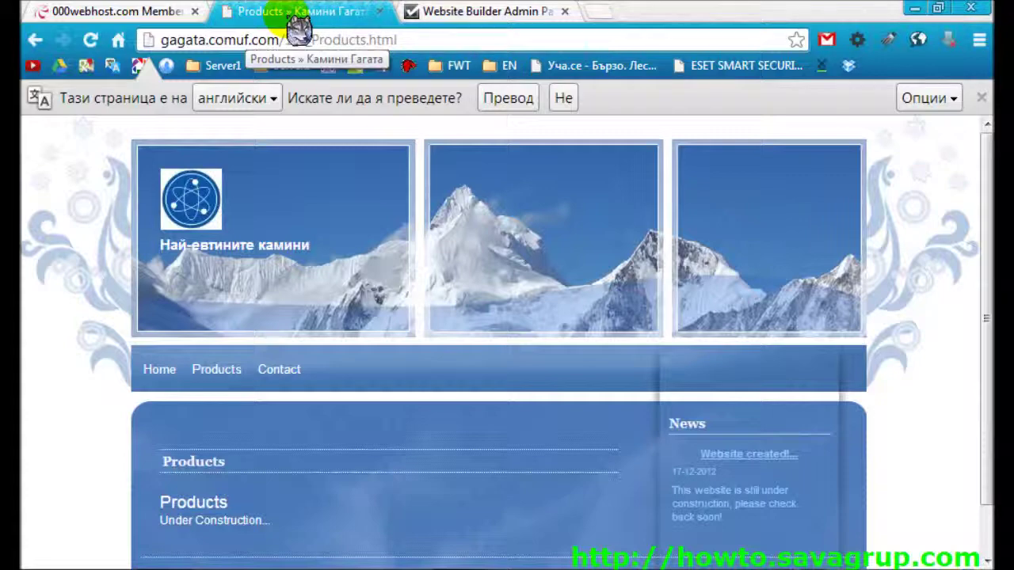
{"action": "left_click", "coordinate": [415, 12]}
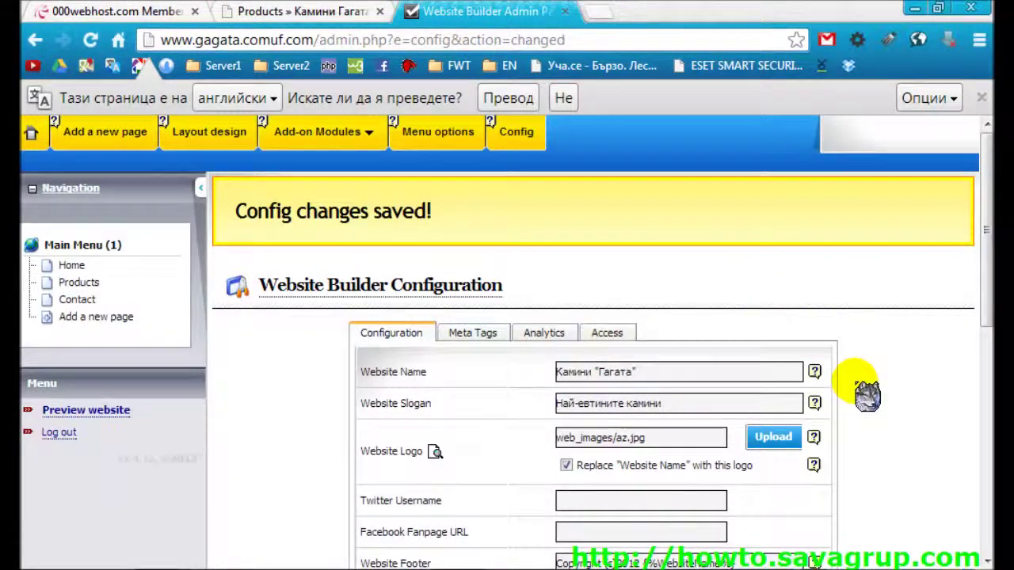
{"action": "left_click", "coordinate": [461, 335]}
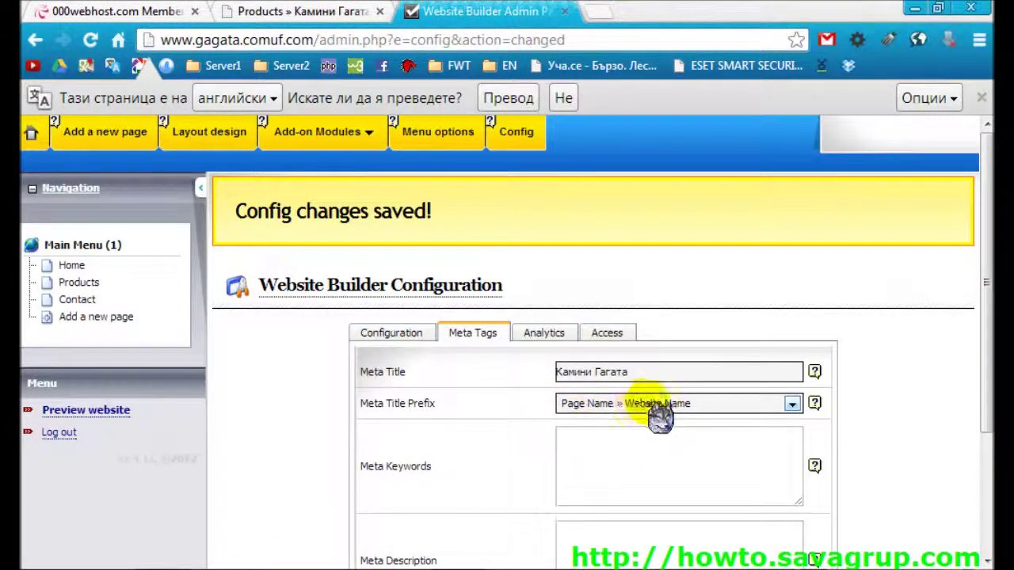
{"action": "left_click", "coordinate": [792, 405]}
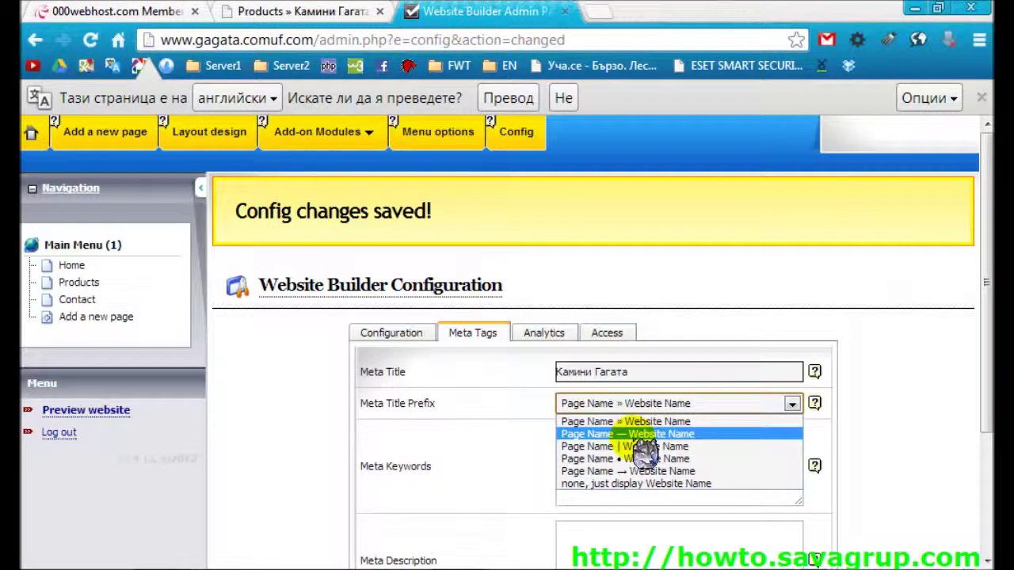
{"action": "left_click", "coordinate": [843, 411]}
{"action": "mouse_move", "coordinate": [812, 408]}
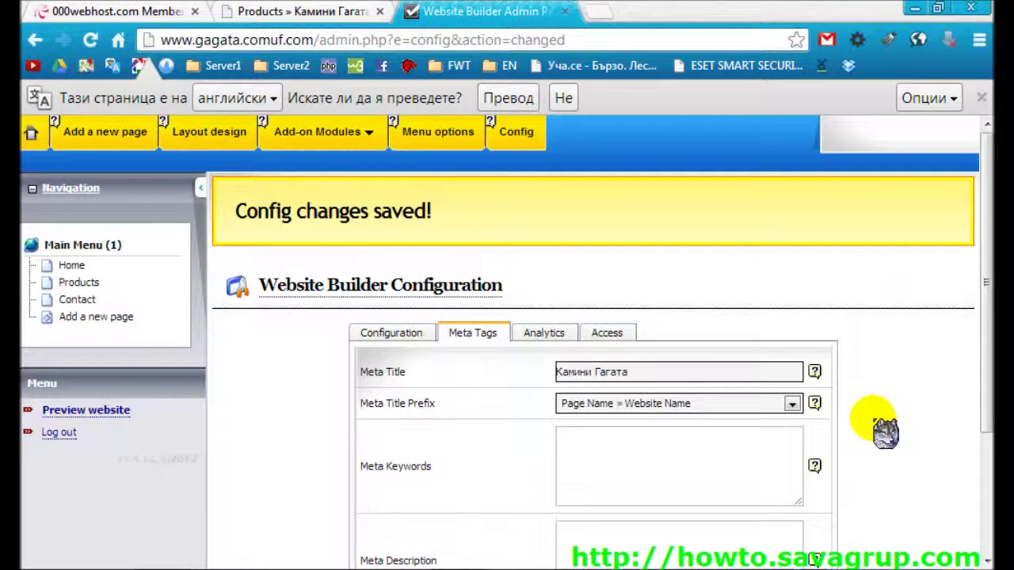
{"action": "left_click", "coordinate": [792, 404]}
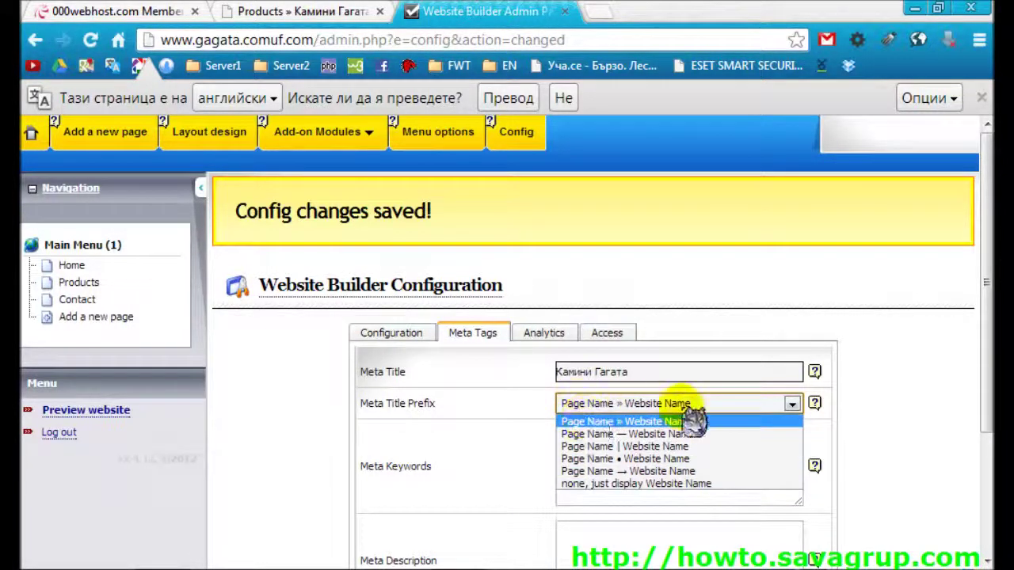
{"action": "left_click", "coordinate": [875, 465]}
{"action": "left_click", "coordinate": [731, 464]}
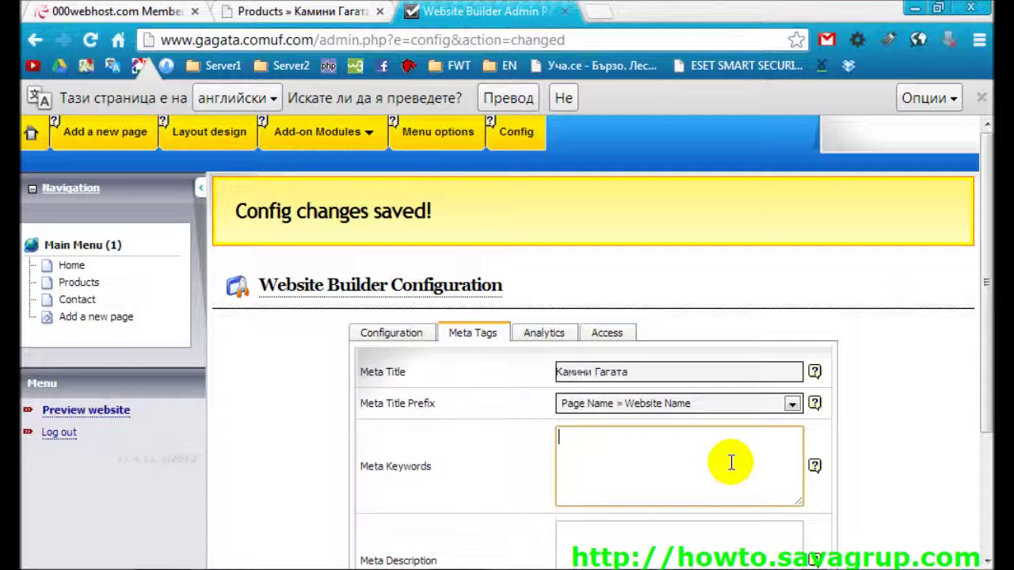
Enter the Meta Keywords камини, котлета, брикети
{"action": "type", "text": "камини, "}
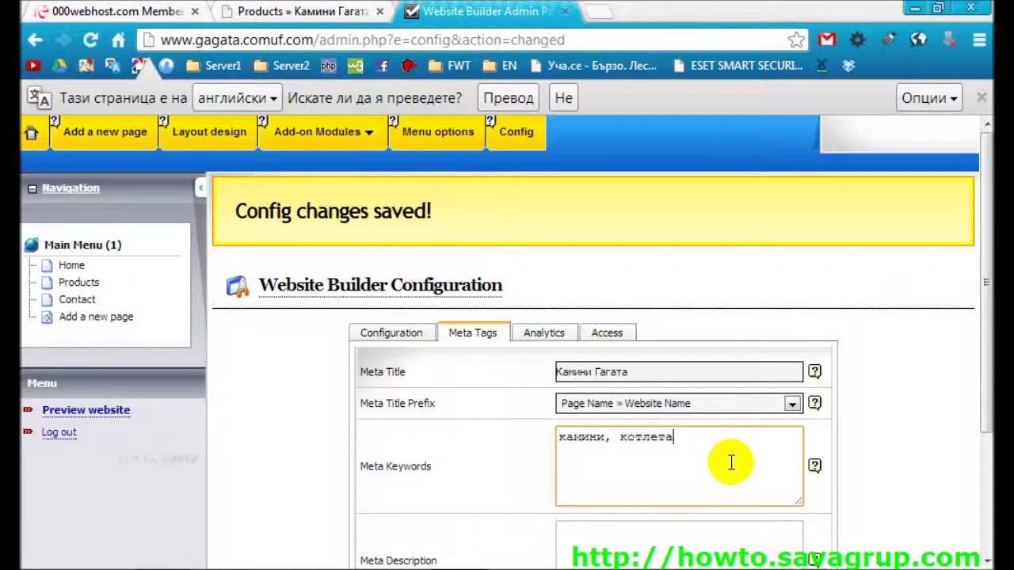
{"action": "type", "text": "котлета, брикети"}
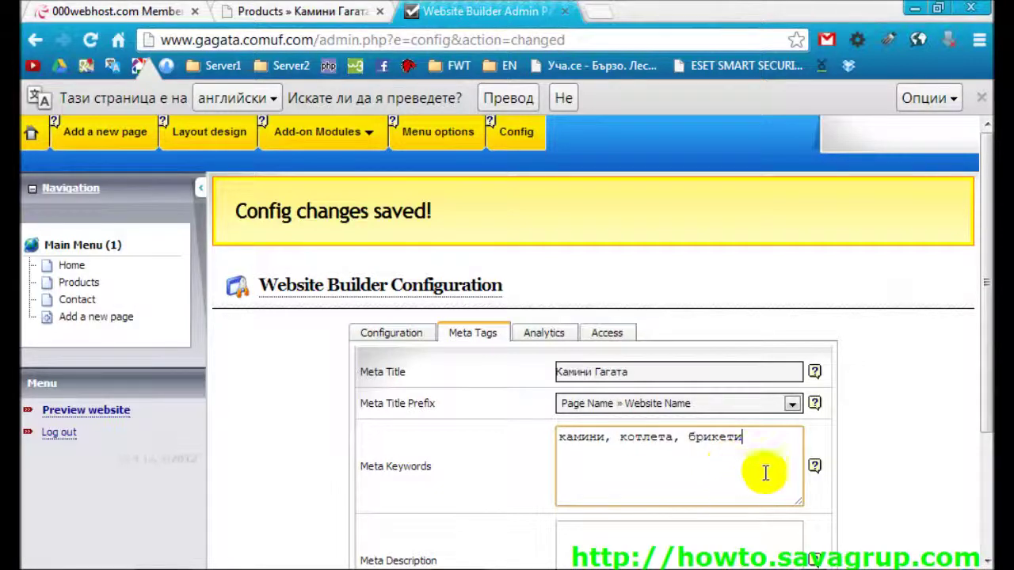
{"action": "scroll", "coordinate": [882, 446], "scroll_direction": "down", "scroll_amount": 1}
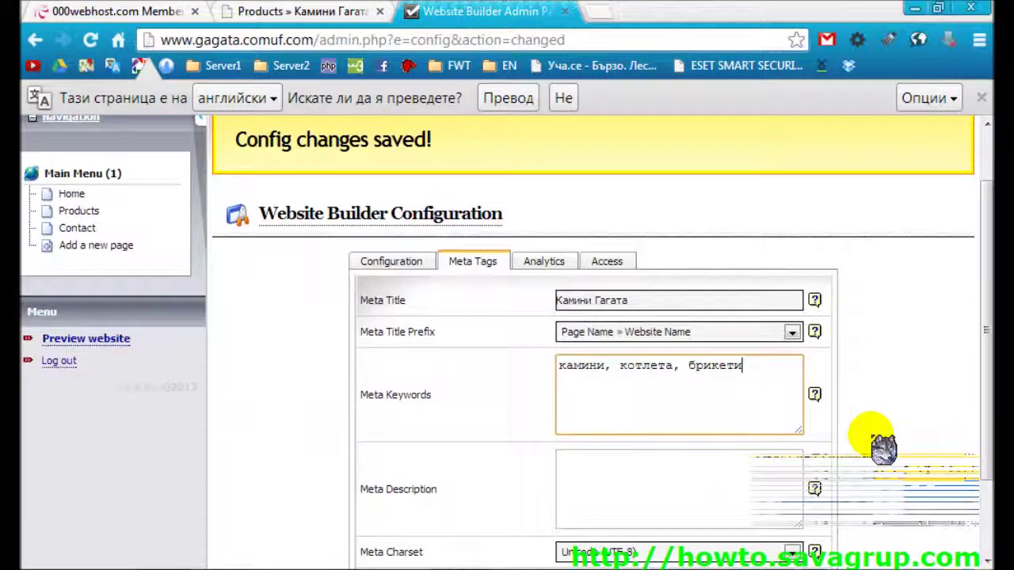
{"action": "left_click", "coordinate": [714, 474]}
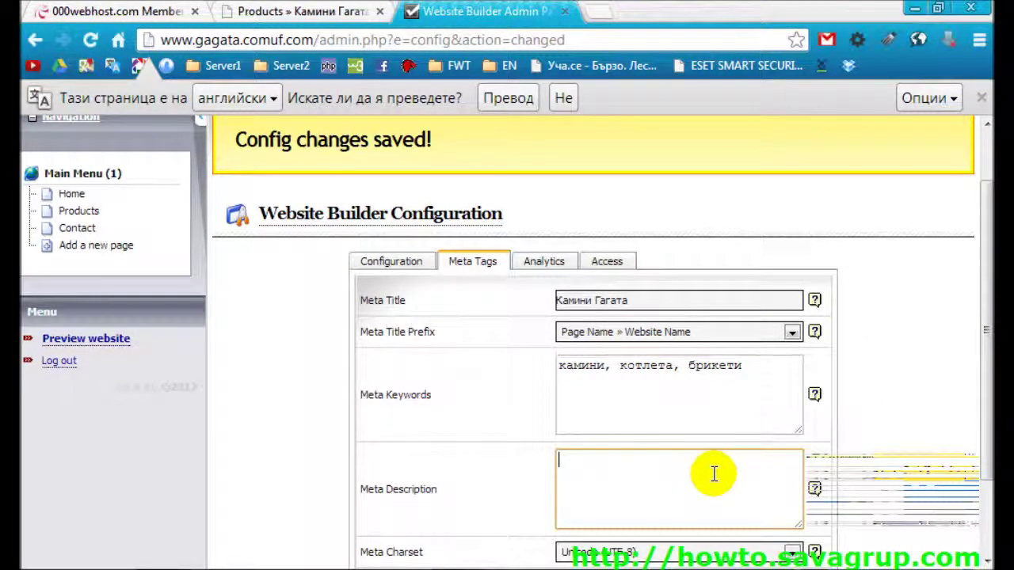
Enter the Meta Description Най-евтините камини and open a new browser tab
{"action": "type", "text": "Най-евтините камини"}
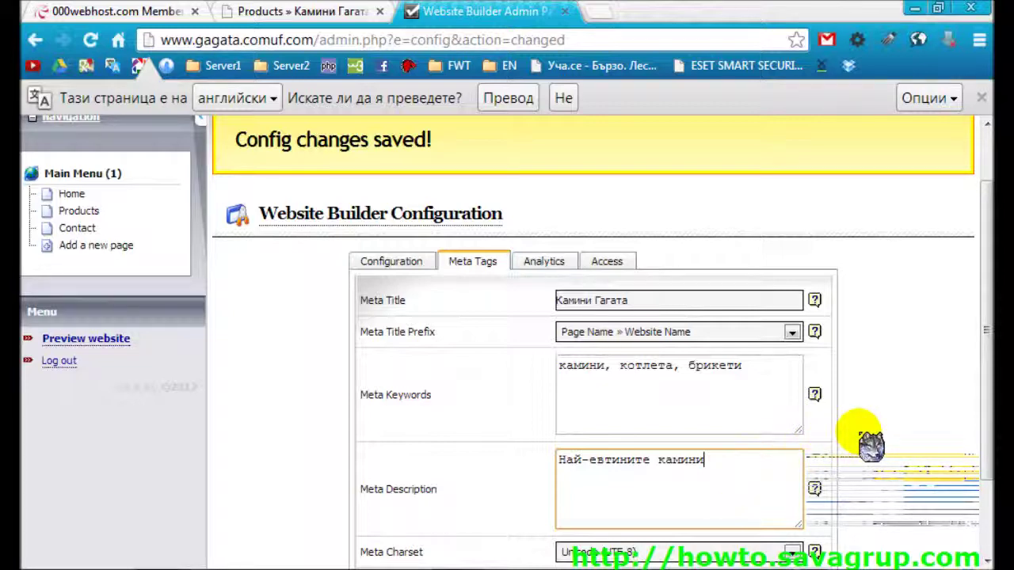
{"action": "key", "text": "Left"}
{"action": "key", "text": "Left"}
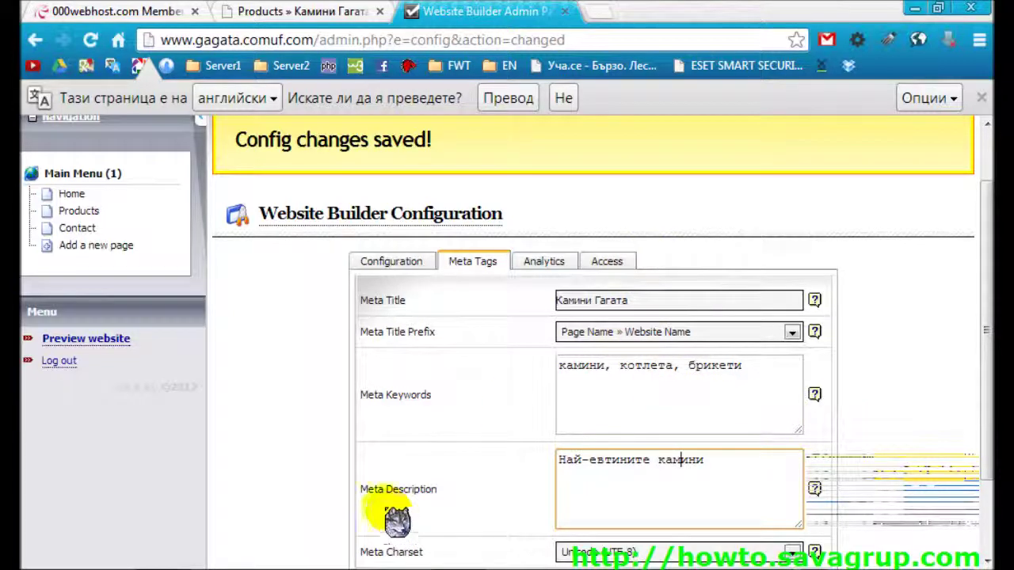
{"action": "left_click", "coordinate": [604, 15]}
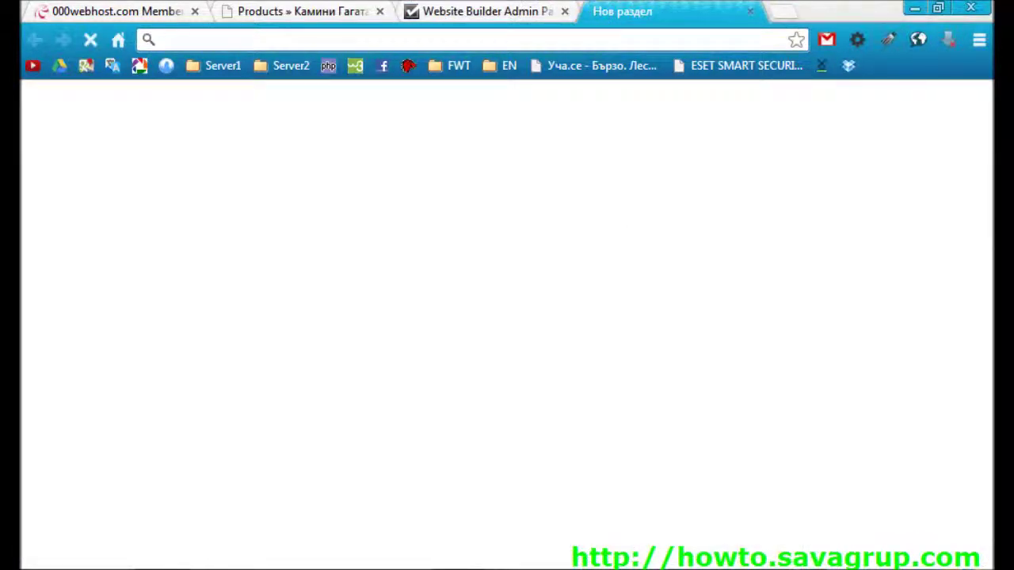
Search Google for 'сайт', briefly checking the admin and Products tabs
{"action": "type", "text": "сайт"}
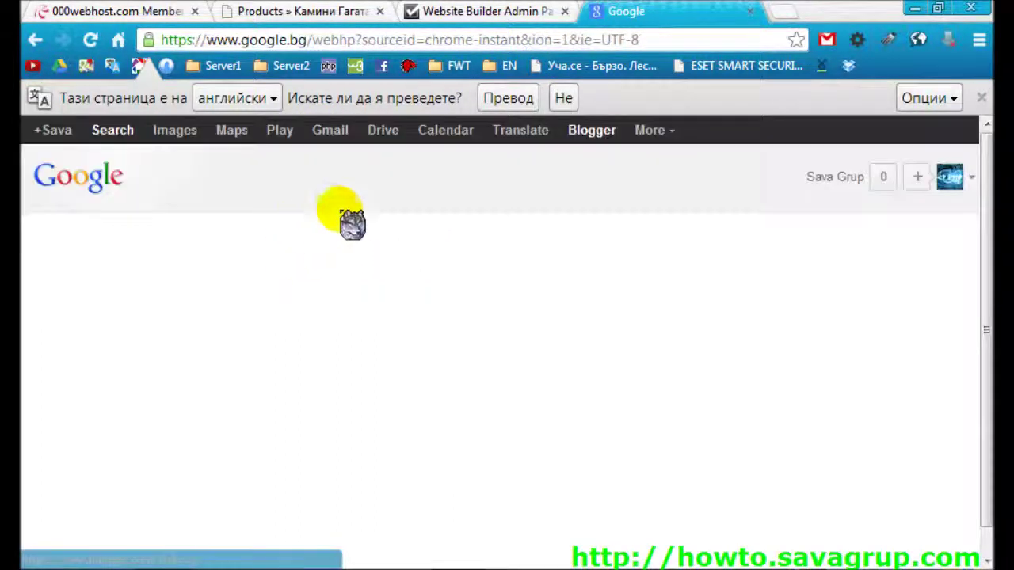
{"action": "type", "text": "сайт"}
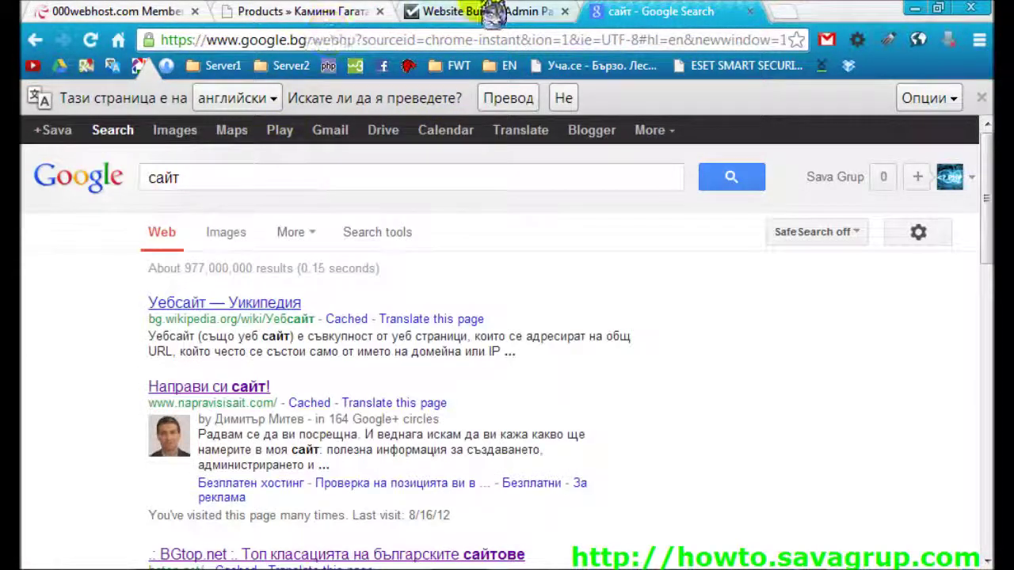
{"action": "left_click", "coordinate": [482, 16]}
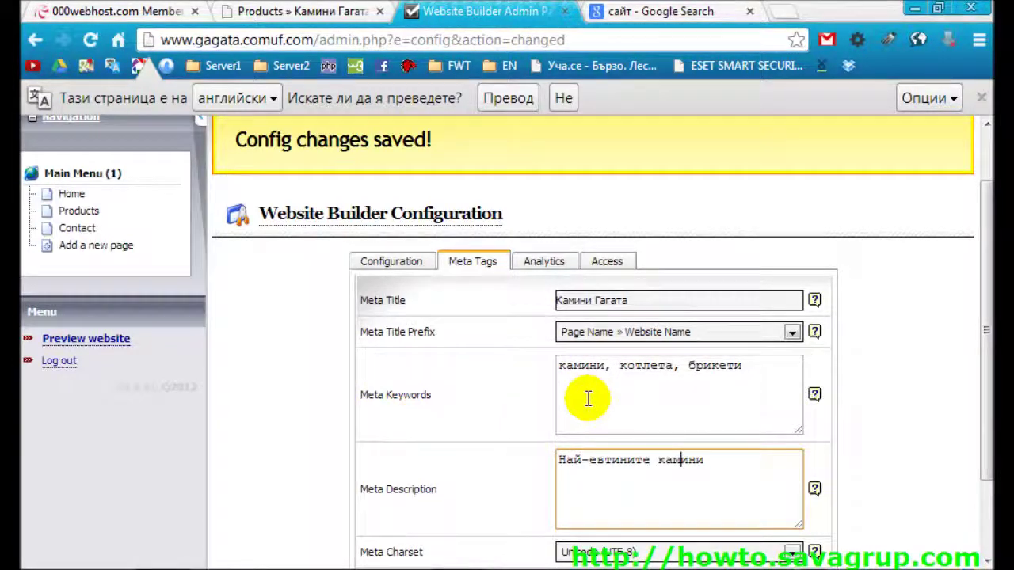
{"action": "left_click", "coordinate": [293, 17]}
{"action": "left_click", "coordinate": [640, 17]}
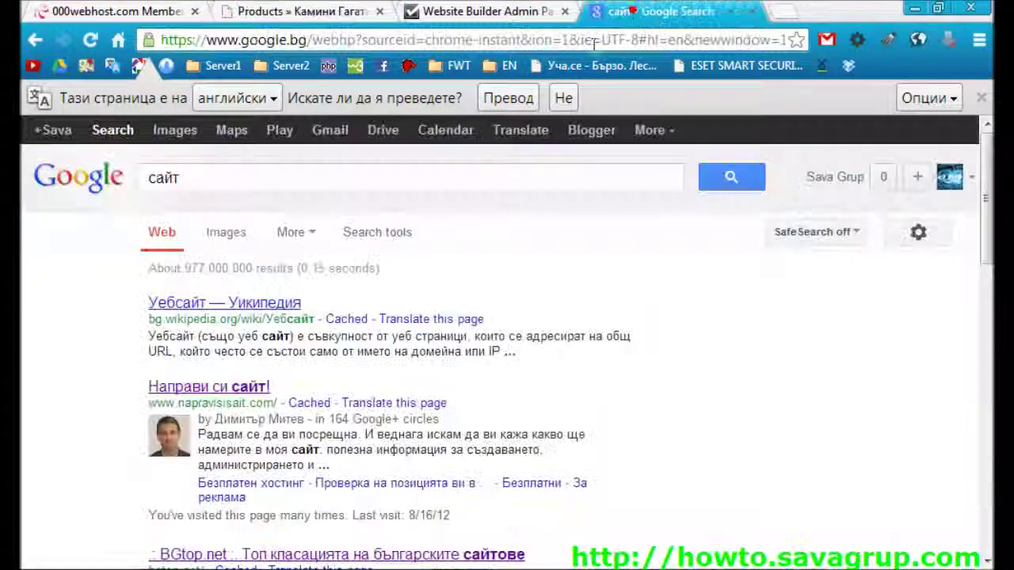
Select the Wikipedia and BGtop result descriptions to compare how snippets read
{"action": "scroll", "coordinate": [317, 330], "scroll_direction": "down", "scroll_amount": 3}
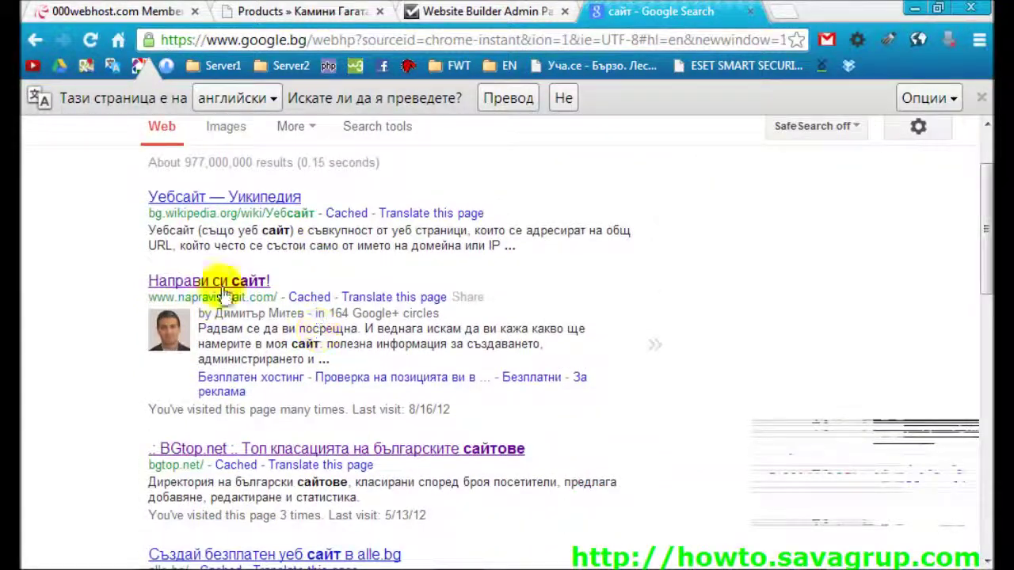
{"action": "left_click_drag", "start_coordinate": [149, 231], "coordinate": [380, 252]}
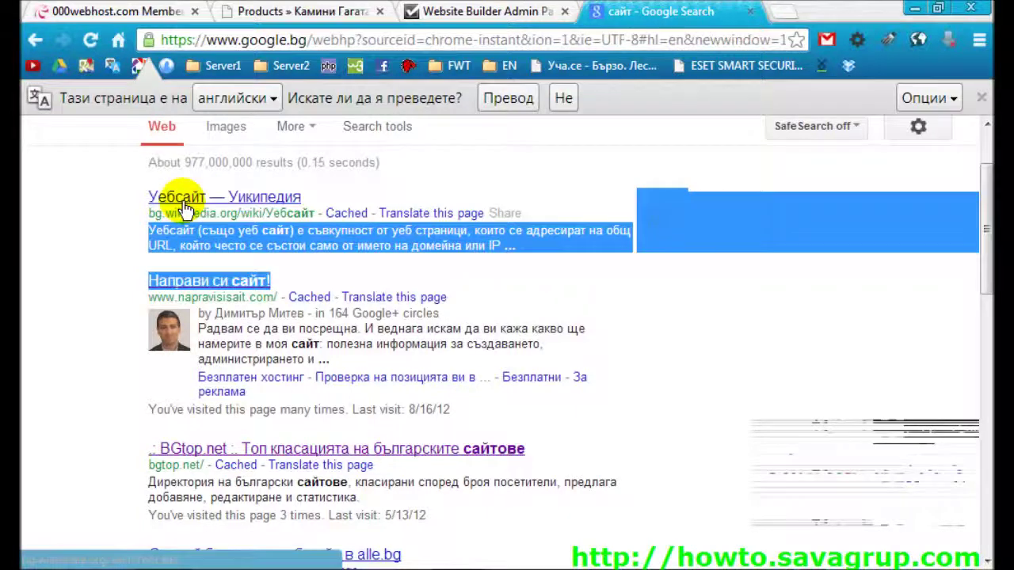
{"action": "left_click", "coordinate": [111, 303]}
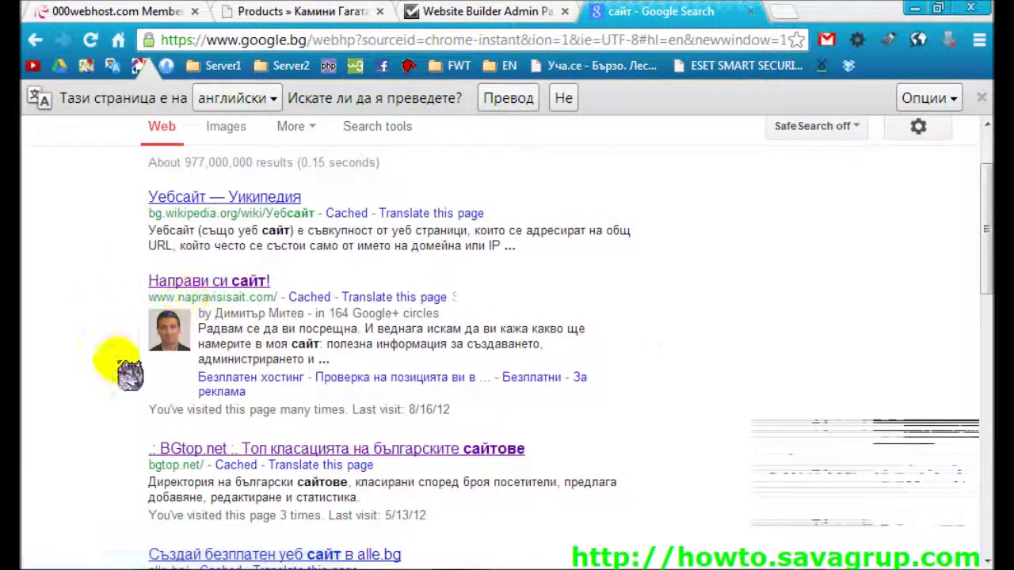
{"action": "scroll", "coordinate": [107, 411], "scroll_direction": "down", "scroll_amount": 3}
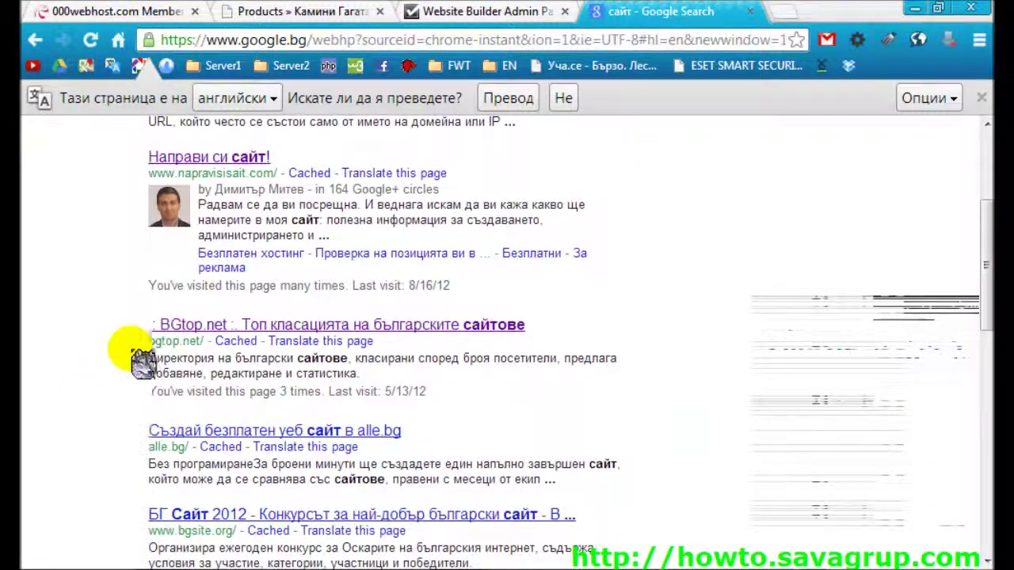
{"action": "left_click_drag", "start_coordinate": [149, 321], "coordinate": [358, 376]}
{"action": "left_click", "coordinate": [110, 351]}
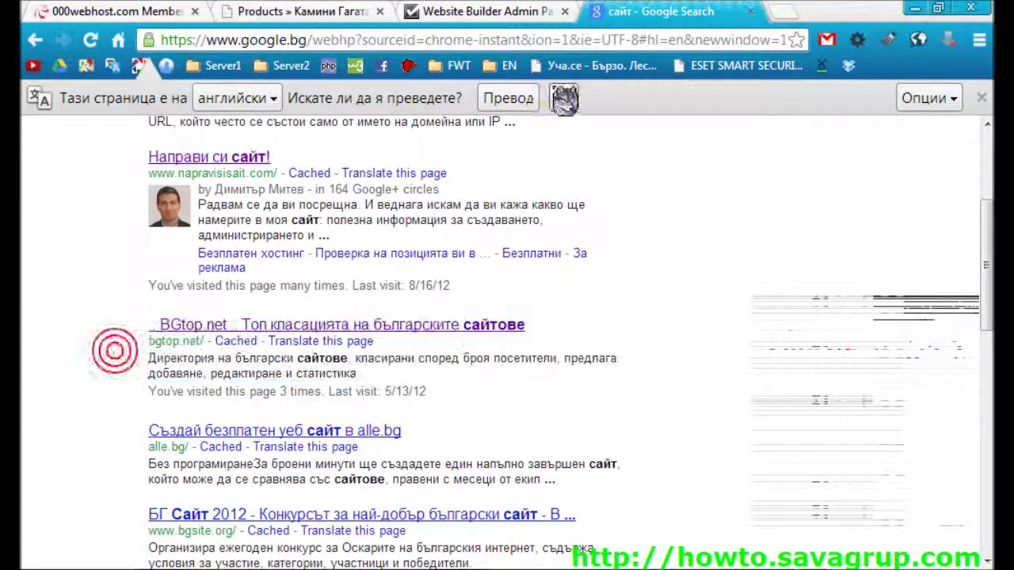
Compare the meta description against further сайт results, then return to the meta tags form
{"action": "left_click", "coordinate": [519, 15]}
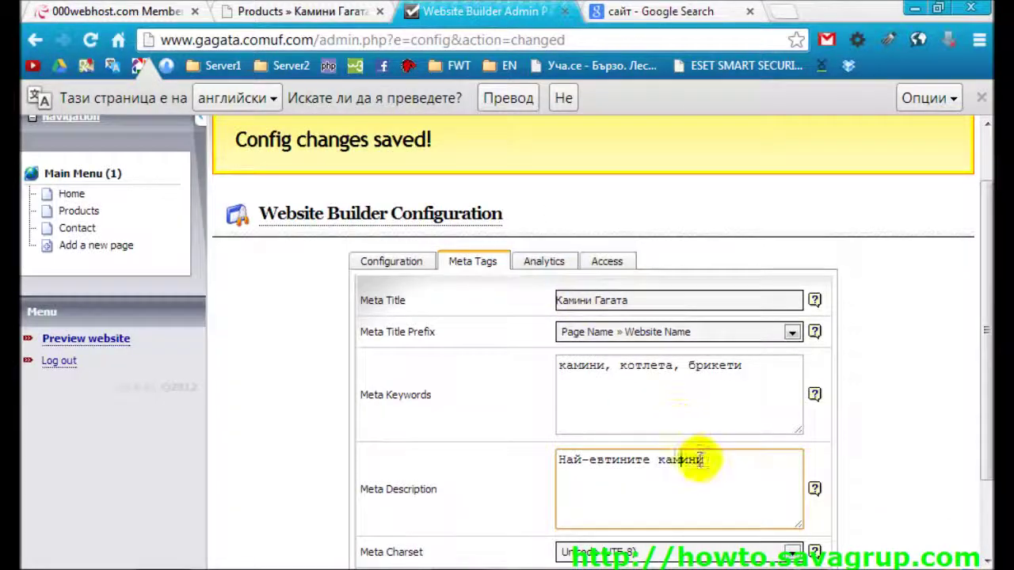
{"action": "left_click", "coordinate": [722, 476]}
{"action": "scroll", "coordinate": [723, 476], "scroll_direction": "down", "scroll_amount": 1}
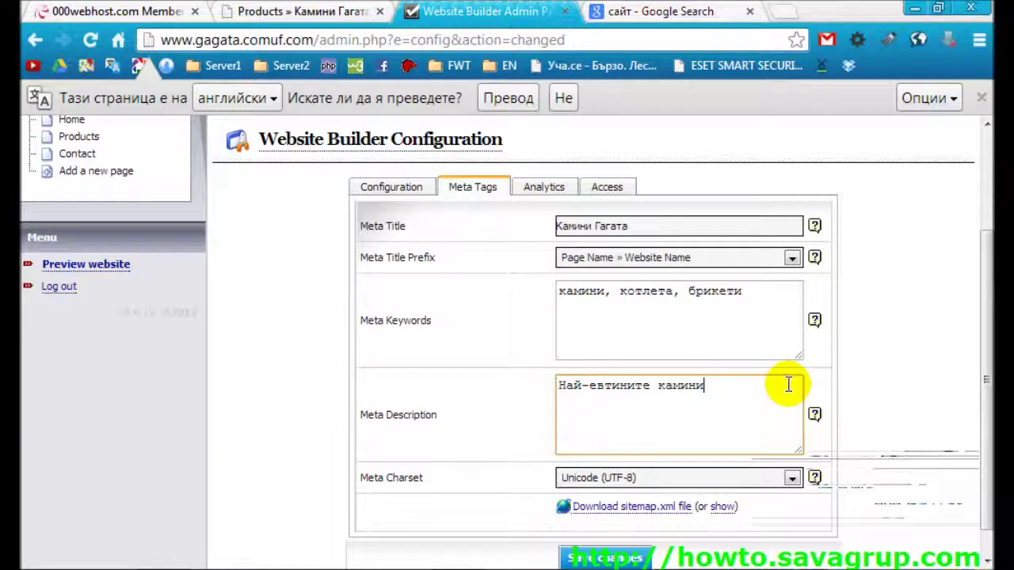
{"action": "scroll", "coordinate": [889, 401], "scroll_direction": "down", "scroll_amount": 1}
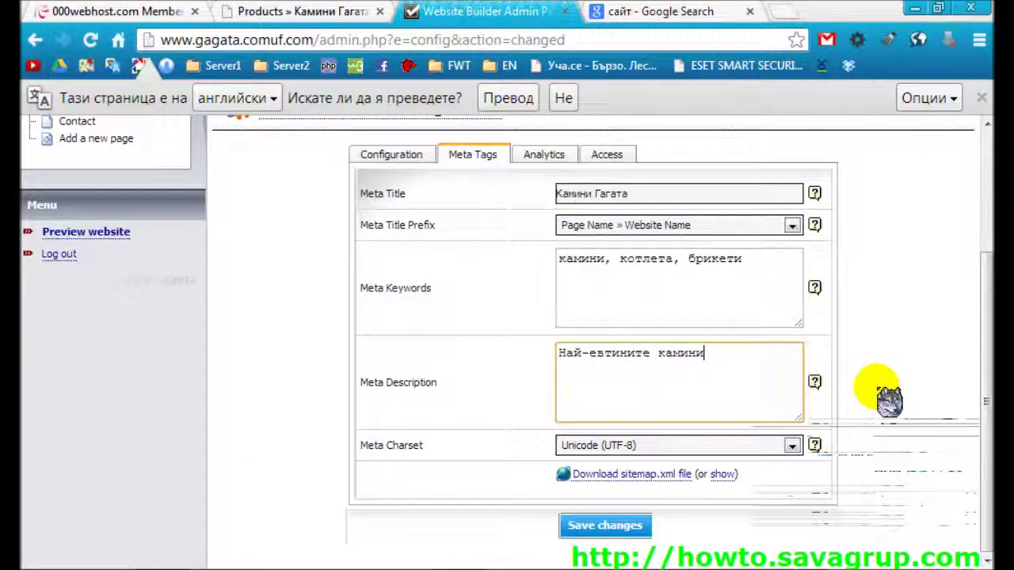
{"action": "left_click", "coordinate": [633, 11]}
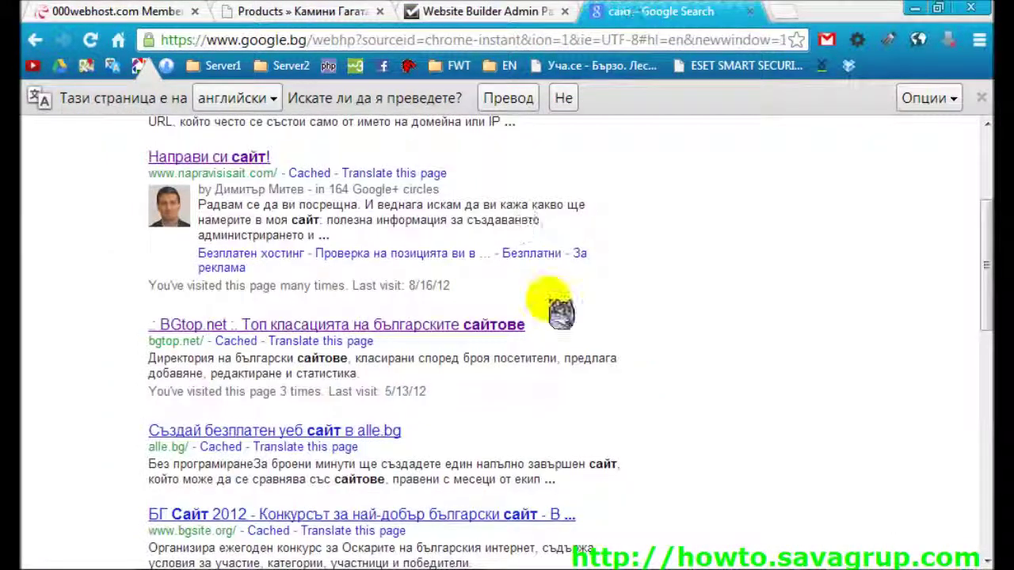
{"action": "scroll", "coordinate": [653, 373], "scroll_direction": "down", "scroll_amount": 1}
{"action": "mouse_move", "coordinate": [653, 372]}
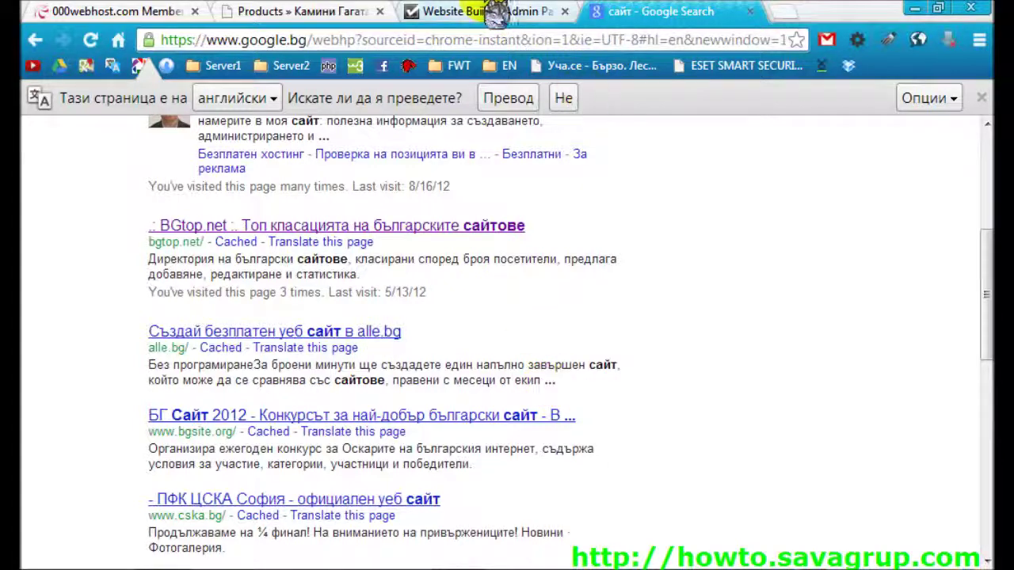
{"action": "left_click", "coordinate": [491, 16]}
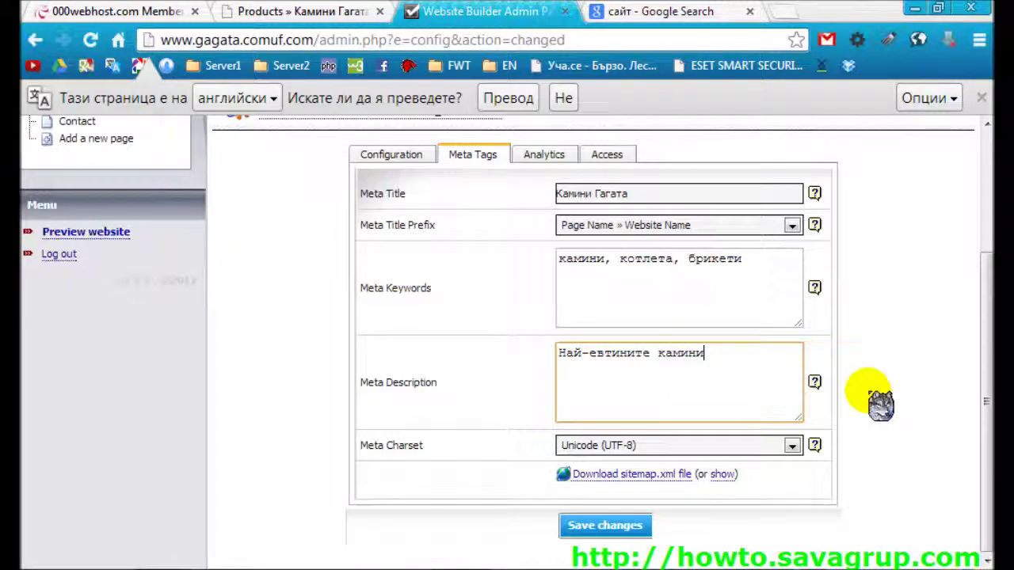
Look over the Analytics and Access tabs, save the meta tags, and open Layout design
{"action": "left_click", "coordinate": [542, 159]}
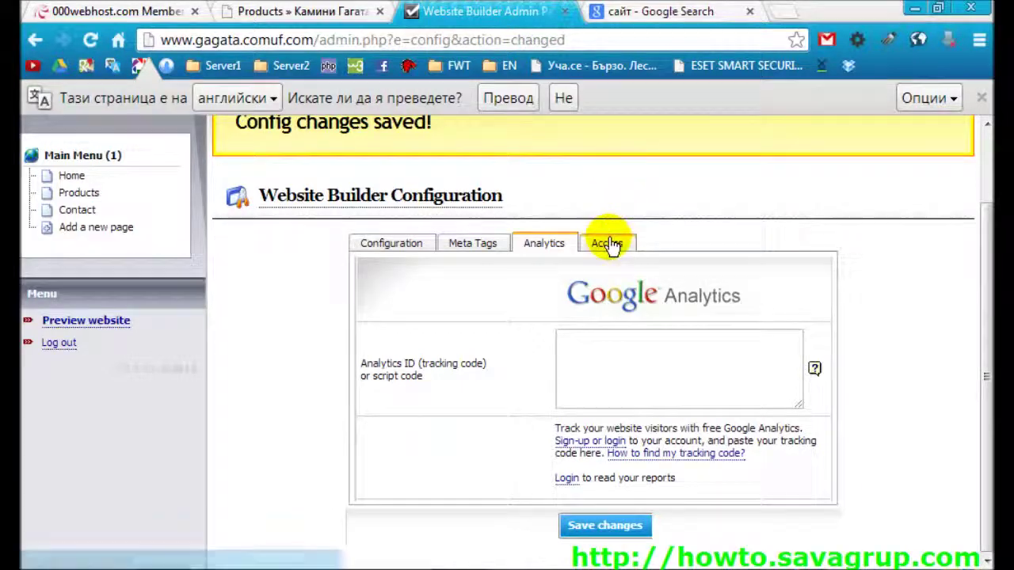
{"action": "left_click", "coordinate": [608, 243]}
{"action": "scroll", "coordinate": [919, 357], "scroll_direction": "down", "scroll_amount": 2}
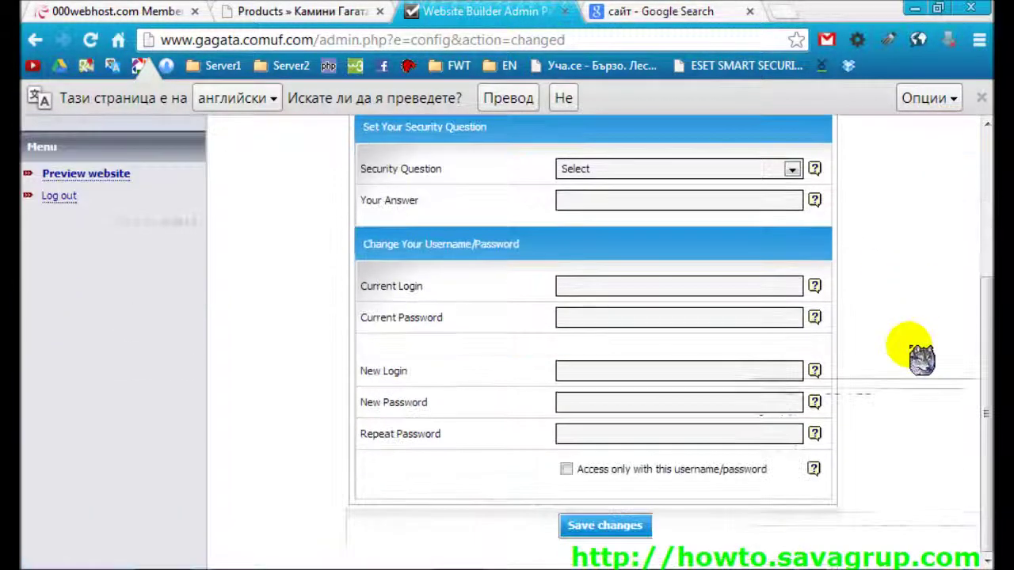
{"action": "left_click", "coordinate": [631, 527]}
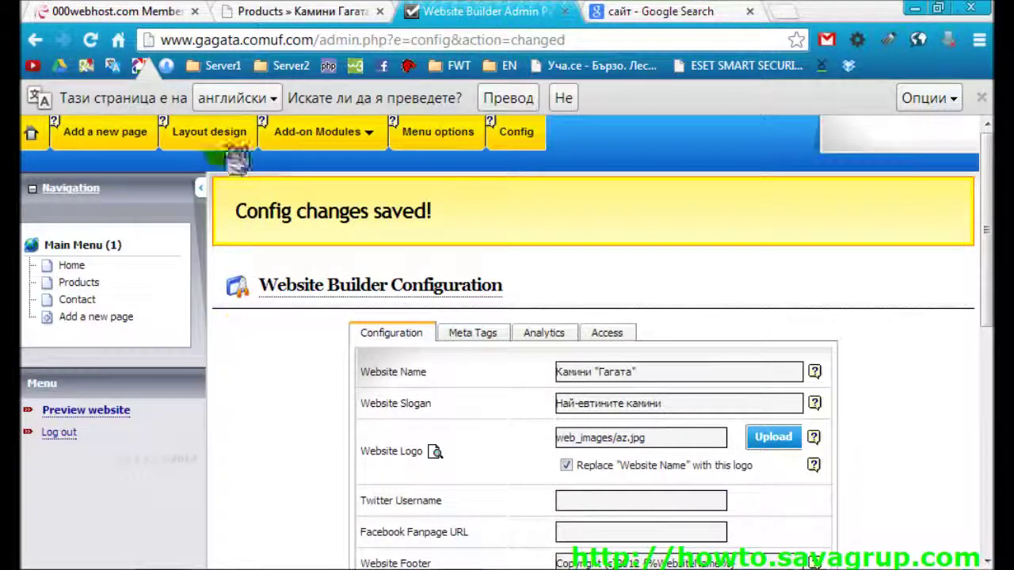
{"action": "left_click", "coordinate": [212, 133]}
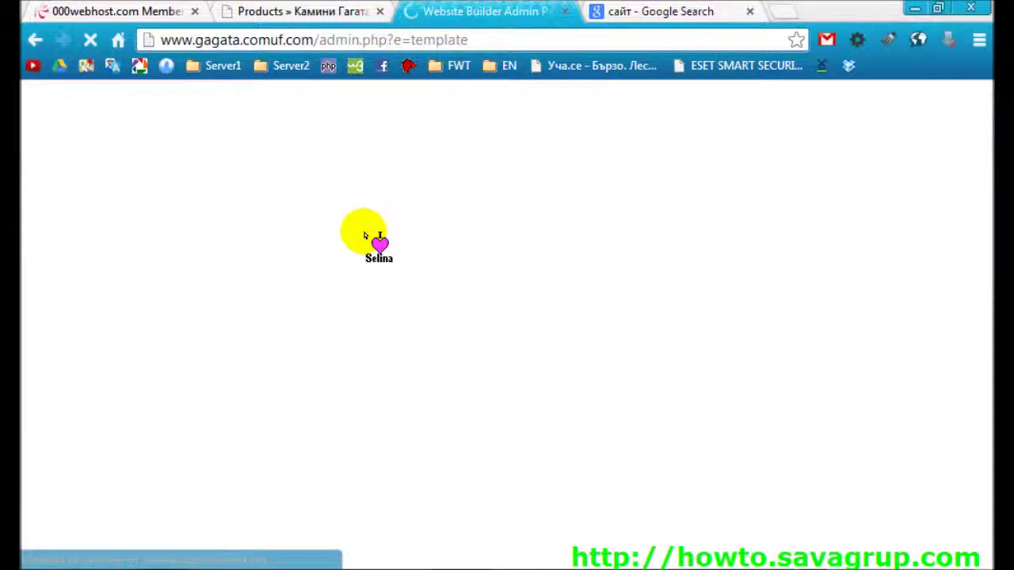